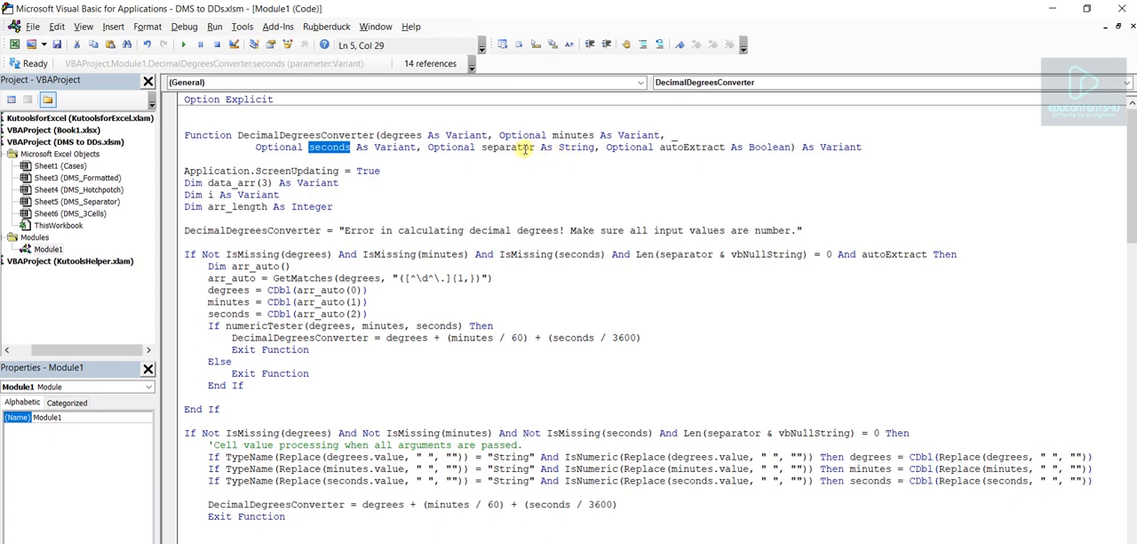
# - Examine the name and full parameter list in the DecimalDegreesConverter function declaration, including separator and autoExtract
pyautogui.doubleClick(520, 147)
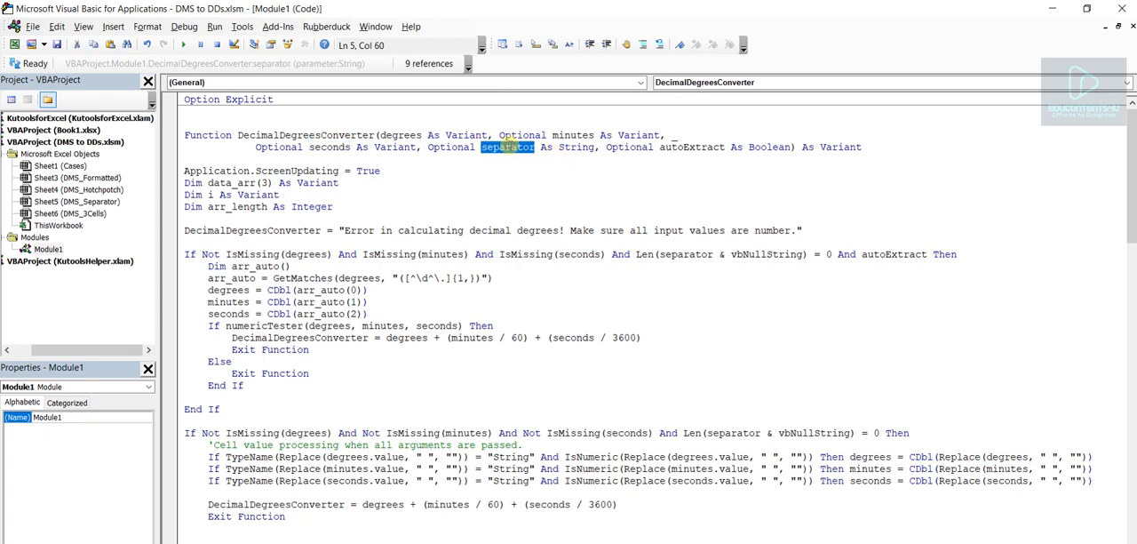
pyautogui.doubleClick(692, 148)
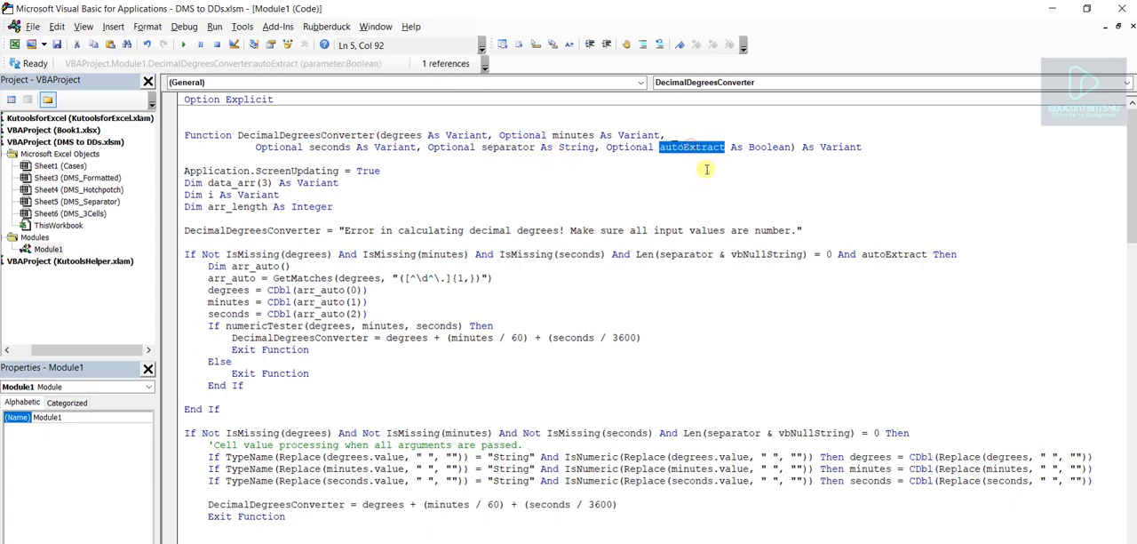
pyautogui.click(866, 147)
pyautogui.keyDown('shift'); pyautogui.click(184, 135); pyautogui.keyUp('shift')
pyautogui.doubleClick(277, 135)
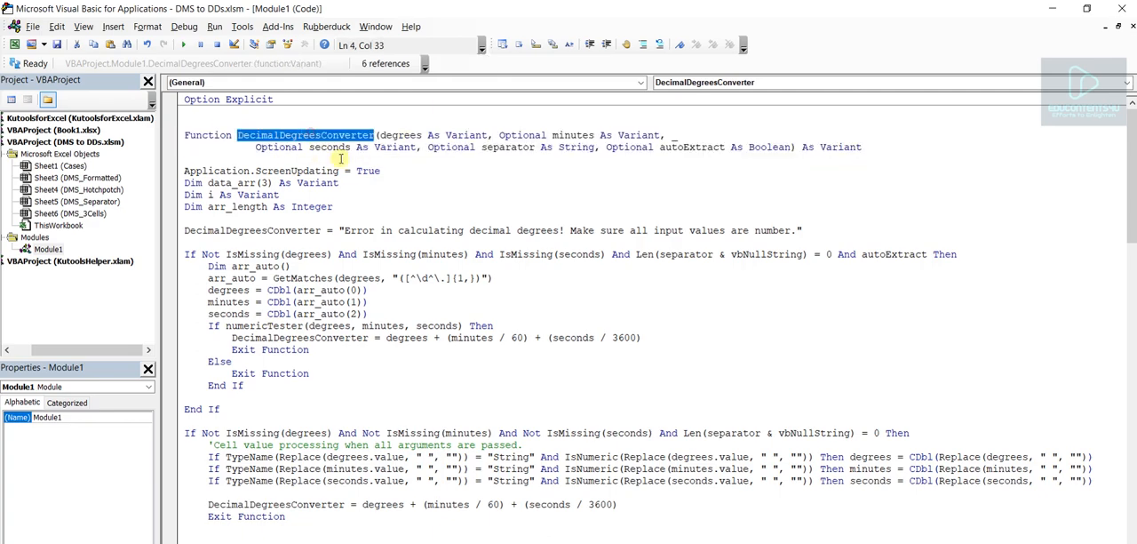
pyautogui.moveTo(380, 135); pyautogui.dragTo(796, 147)
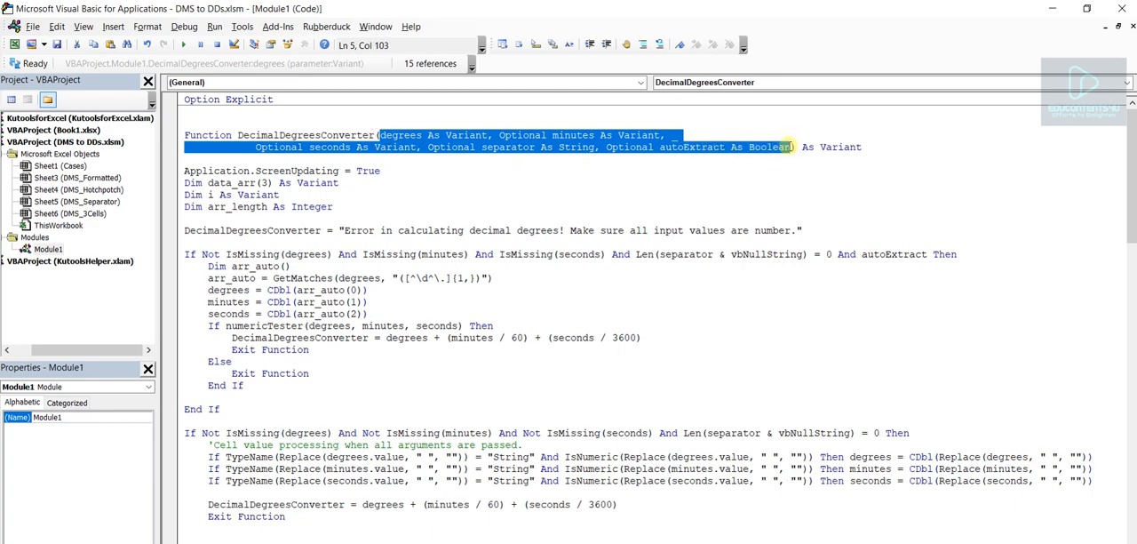
pyautogui.click(706, 151)
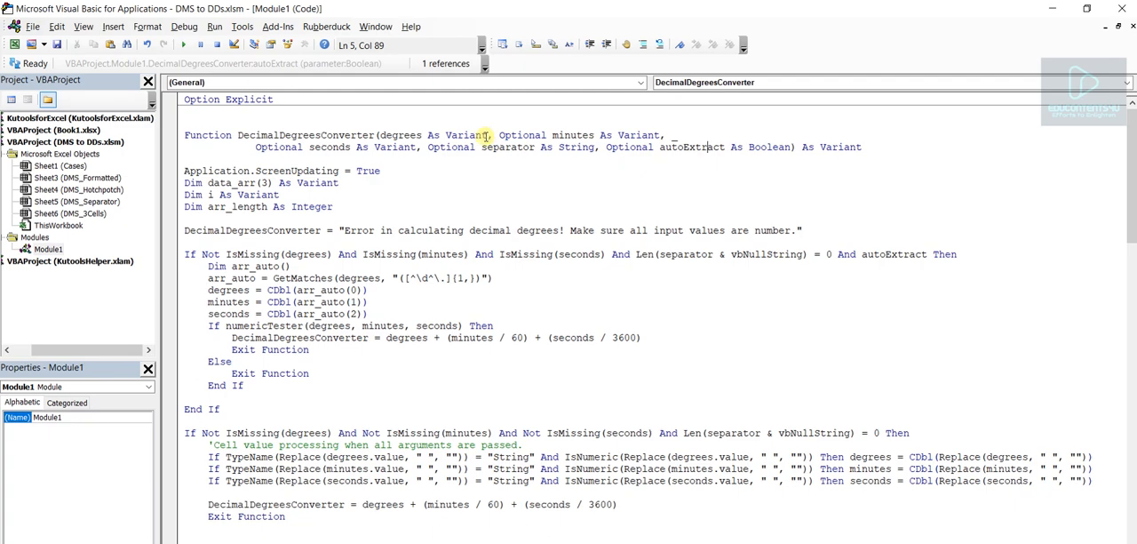
# - Check which DecimalDegreesConverter parameters are required or optional: degrees, minutes, seconds, separator and autoExtract
pyautogui.moveTo(488, 135); pyautogui.dragTo(380, 135)
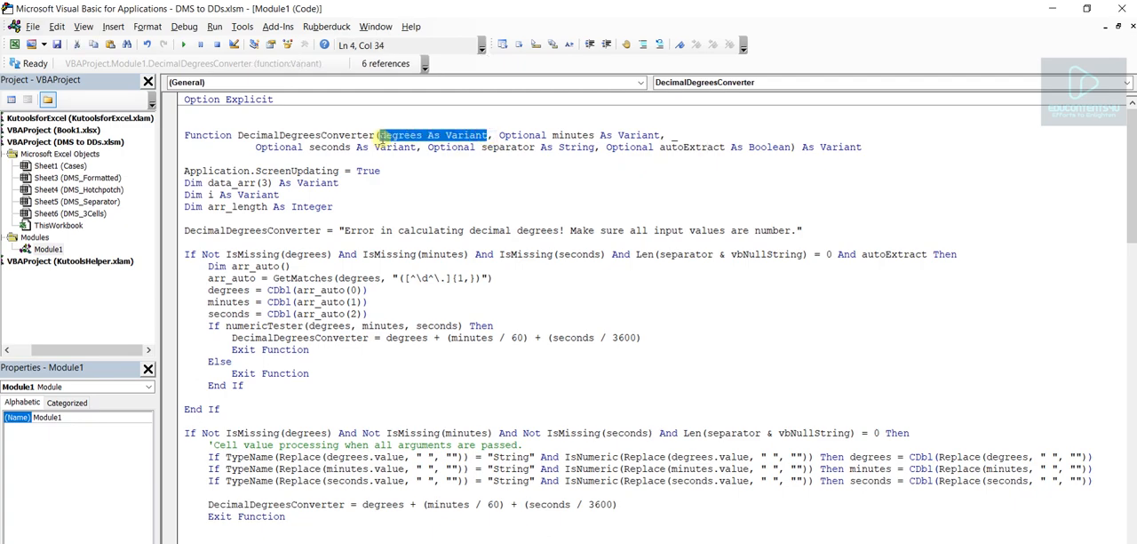
pyautogui.click(512, 135)
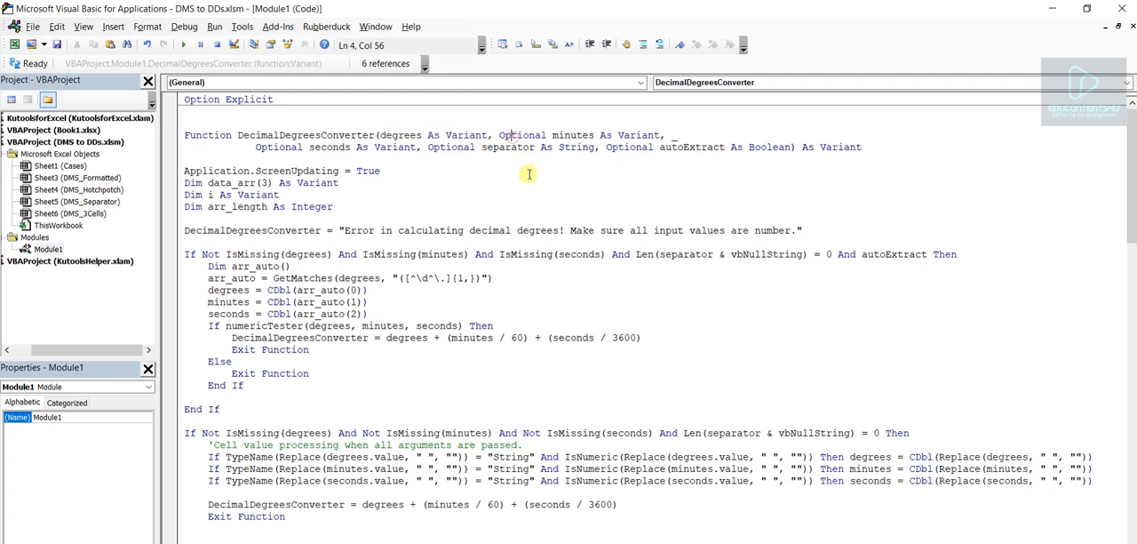
pyautogui.doubleClick(505, 135)
pyautogui.doubleClick(278, 148)
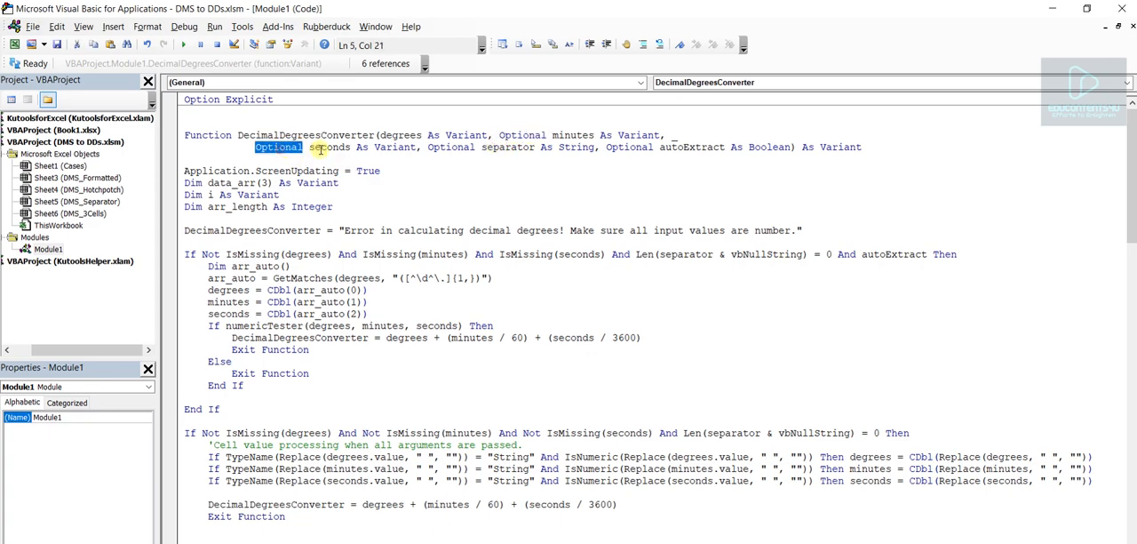
pyautogui.doubleClick(440, 148)
pyautogui.click(634, 147)
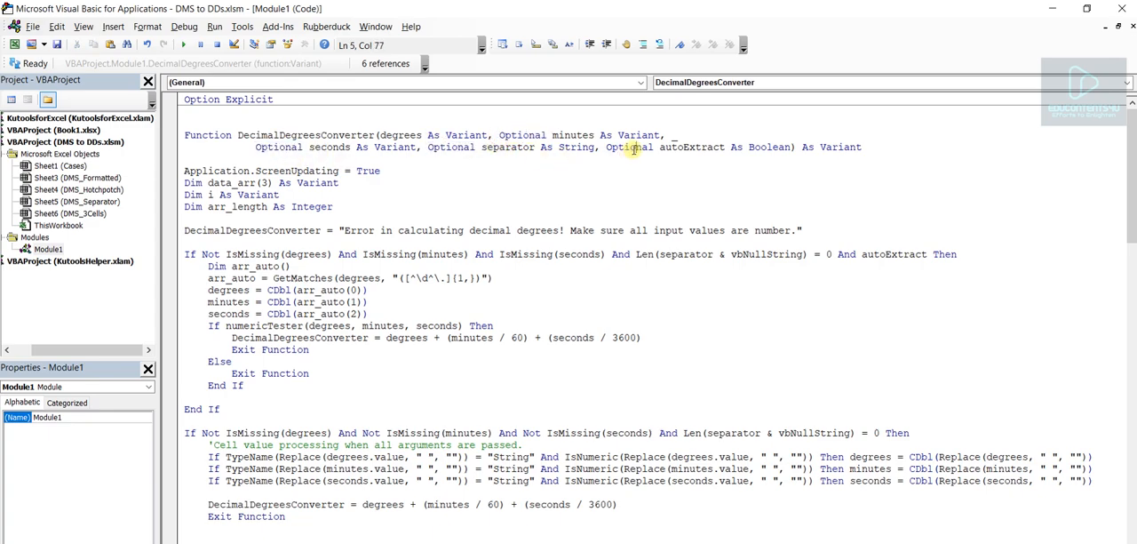
pyautogui.doubleClick(634, 148)
pyautogui.click(392, 171)
# - Switch to the DMS to DDs.xlsm workbook in Excel and review the case names in B2:B7 of the Cases sheet
pyautogui.click(14, 45)
pyautogui.click(320, 343)
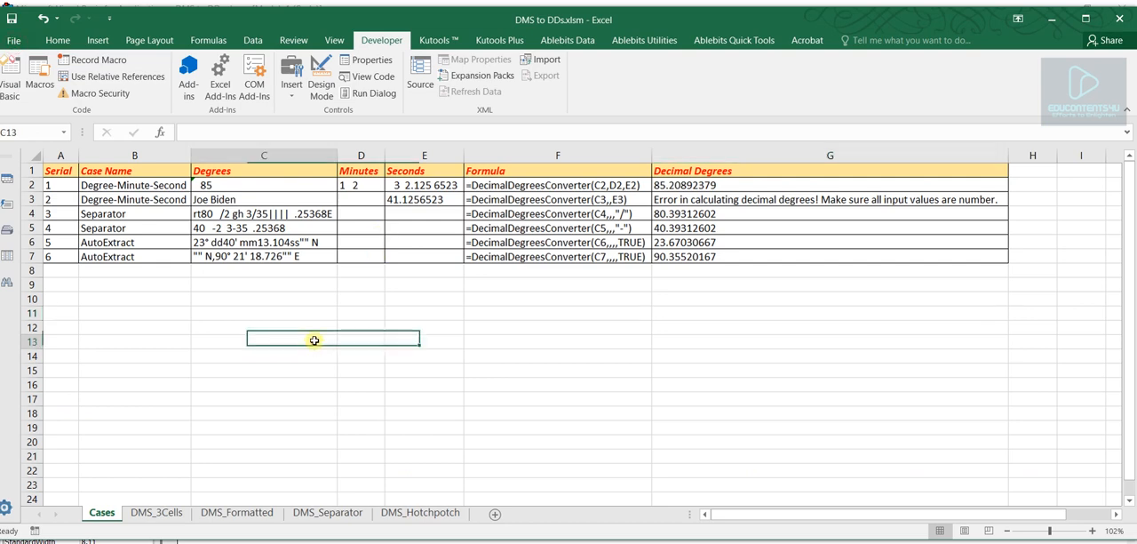
pyautogui.click(177, 300)
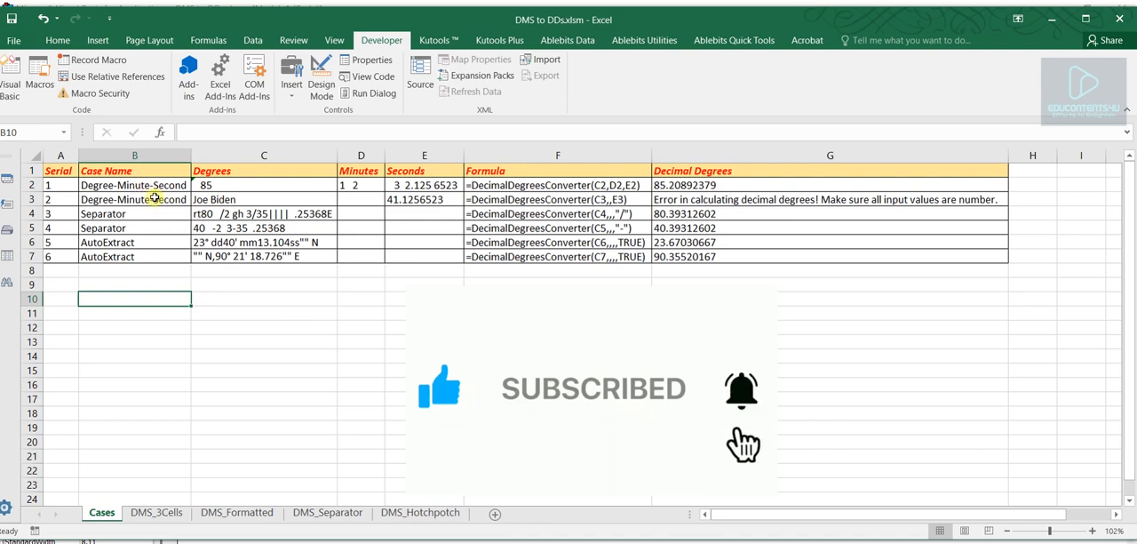
pyautogui.moveTo(158, 185); pyautogui.dragTo(141, 258)
pyautogui.click(187, 302)
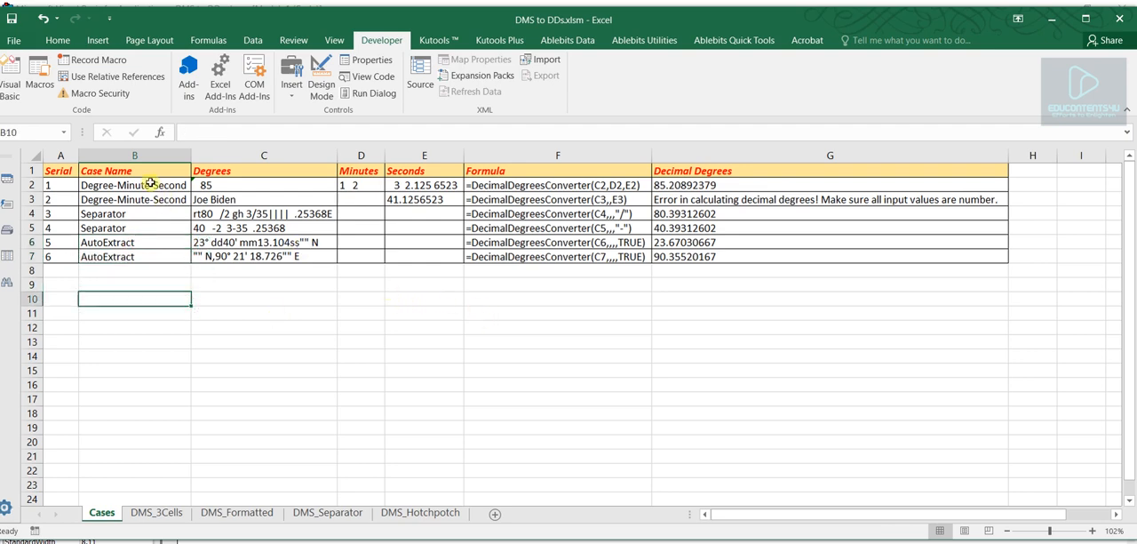
pyautogui.moveTo(150, 184); pyautogui.dragTo(157, 197)
pyautogui.click(177, 314)
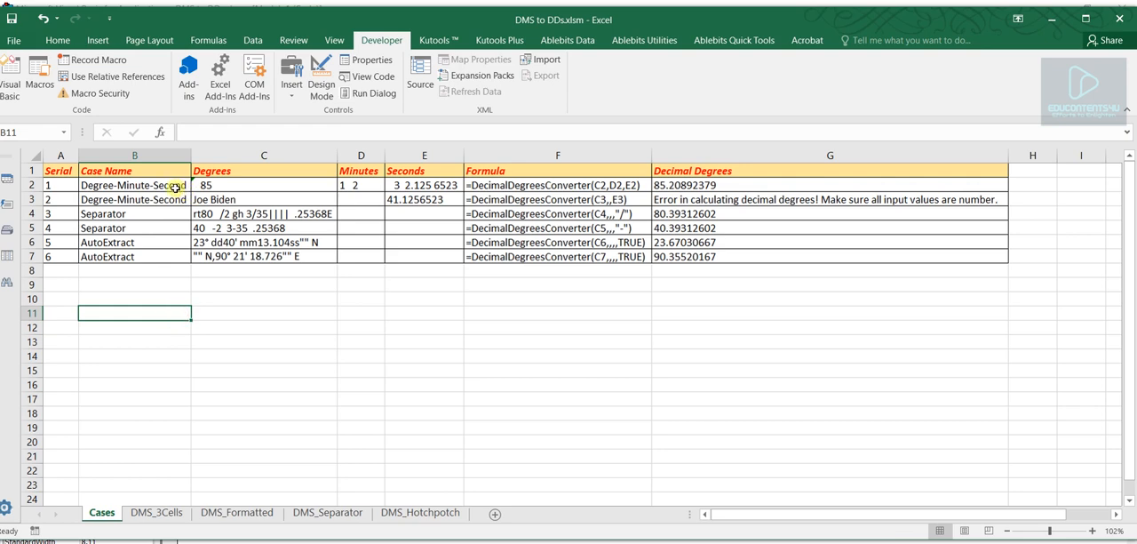
pyautogui.click(405, 369)
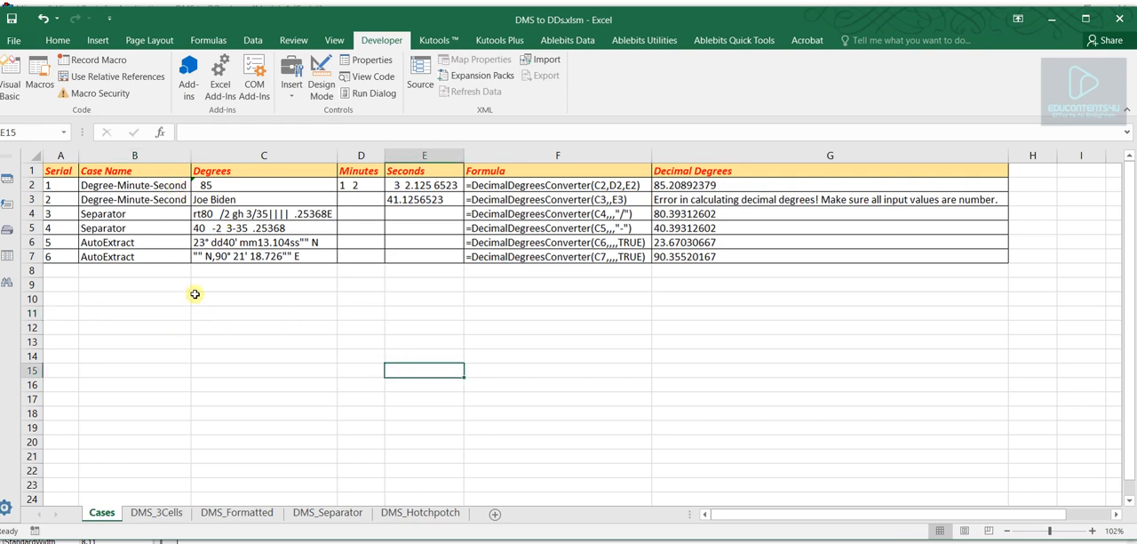
# - Review the first Degree-Minute-Second case and its degrees, minutes and seconds inputs in C2:E2
pyautogui.click(149, 183)
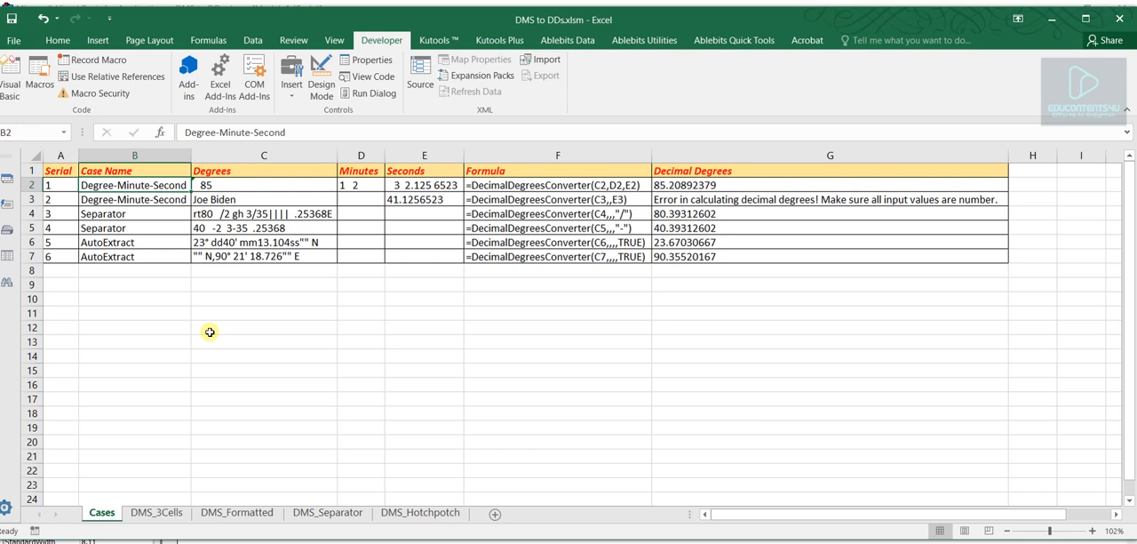
pyautogui.click(232, 184)
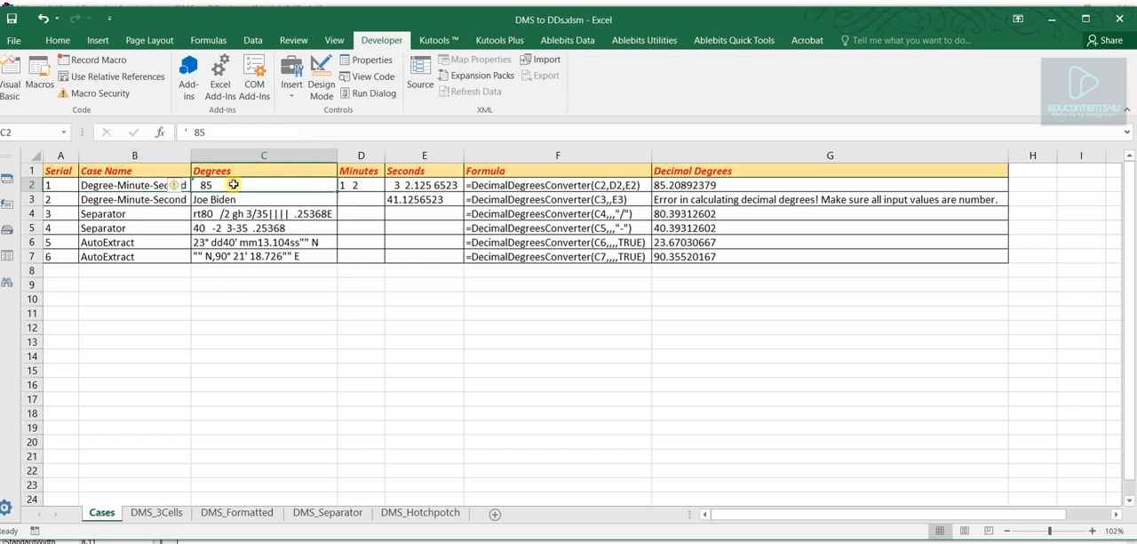
pyautogui.click(375, 185)
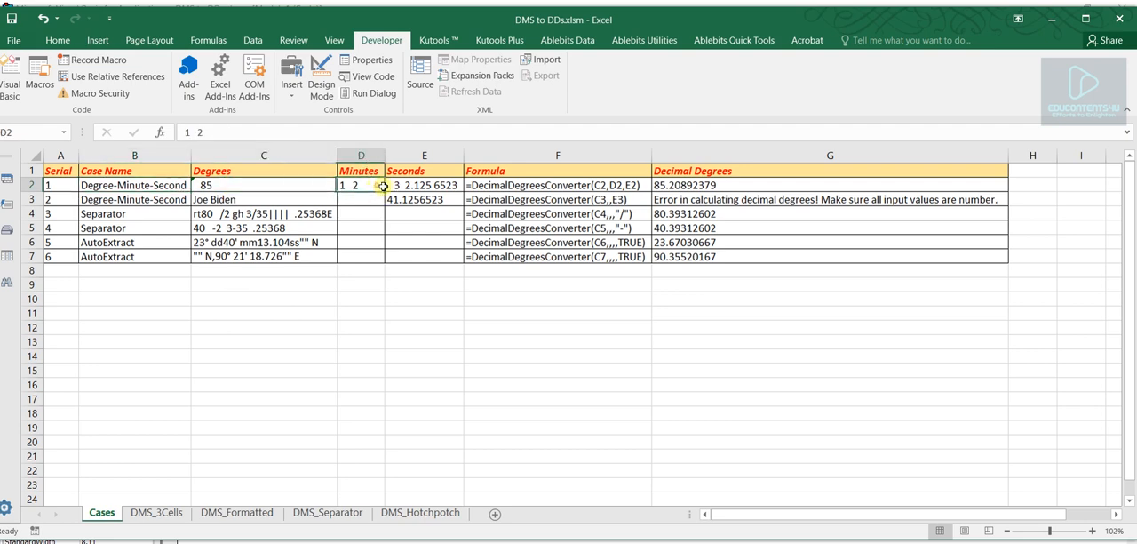
pyautogui.click(438, 185)
pyautogui.moveTo(271, 184); pyautogui.dragTo(414, 185)
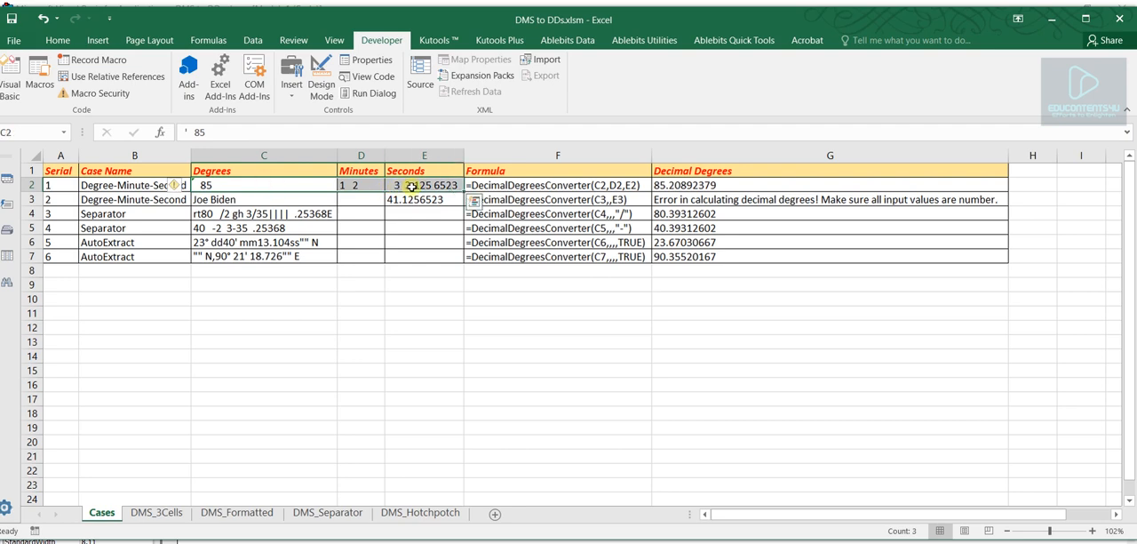
pyautogui.moveTo(293, 187); pyautogui.dragTo(414, 185)
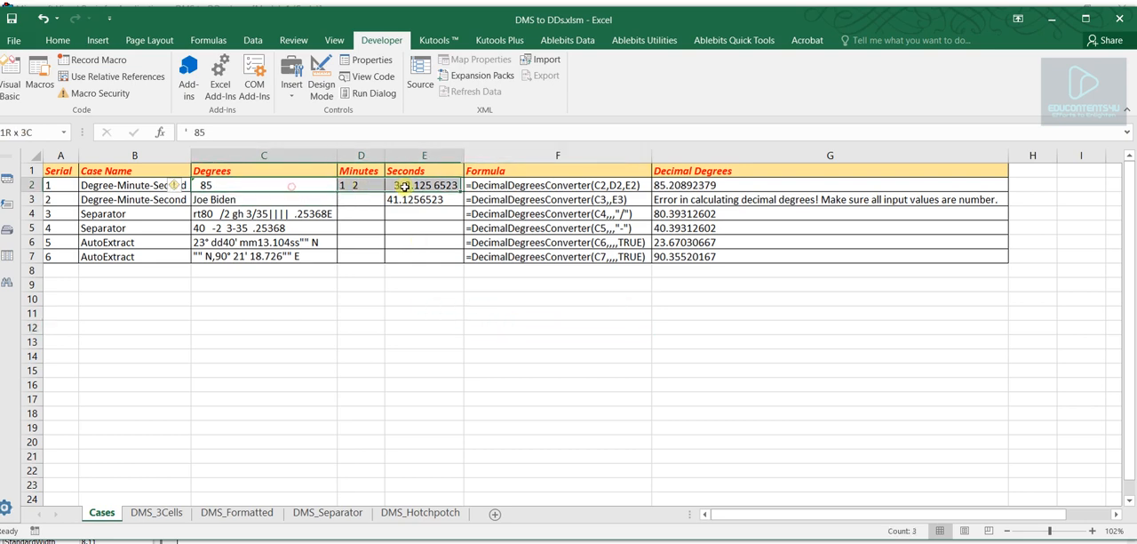
# - Inspect the DecimalDegreesConverter formula in G2 and match its arguments C2, D2 and E2 to the input cells
pyautogui.click(691, 185)
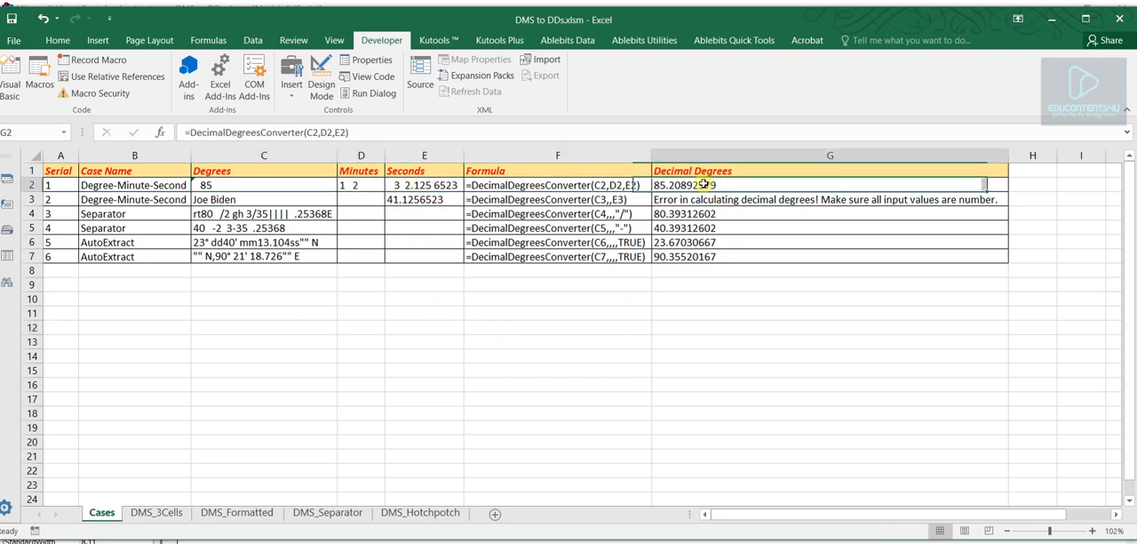
pyautogui.doubleClick(264, 132)
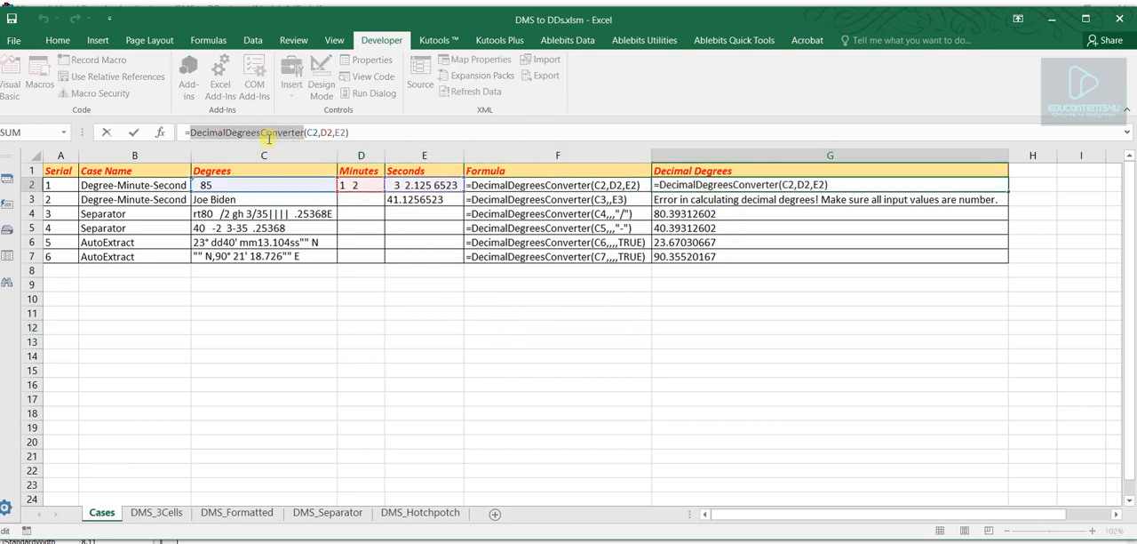
pyautogui.click(312, 134)
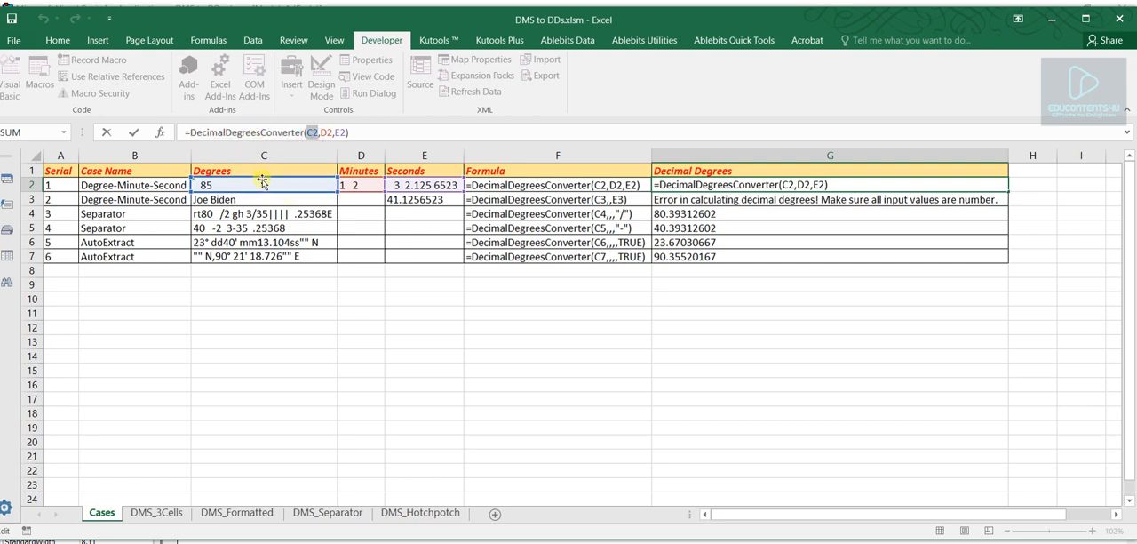
pyautogui.doubleClick(327, 132)
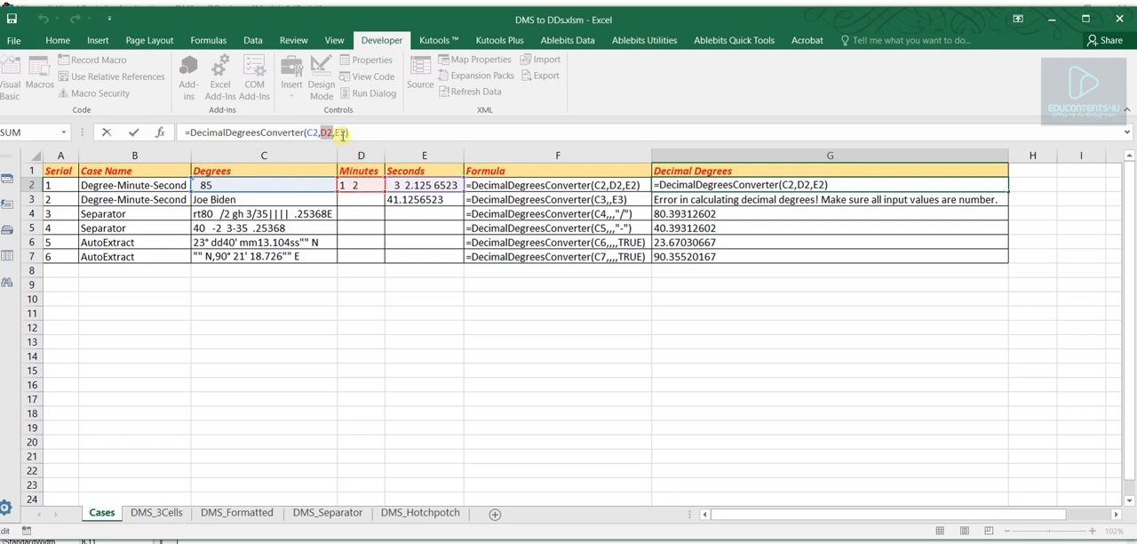
pyautogui.doubleClick(341, 132)
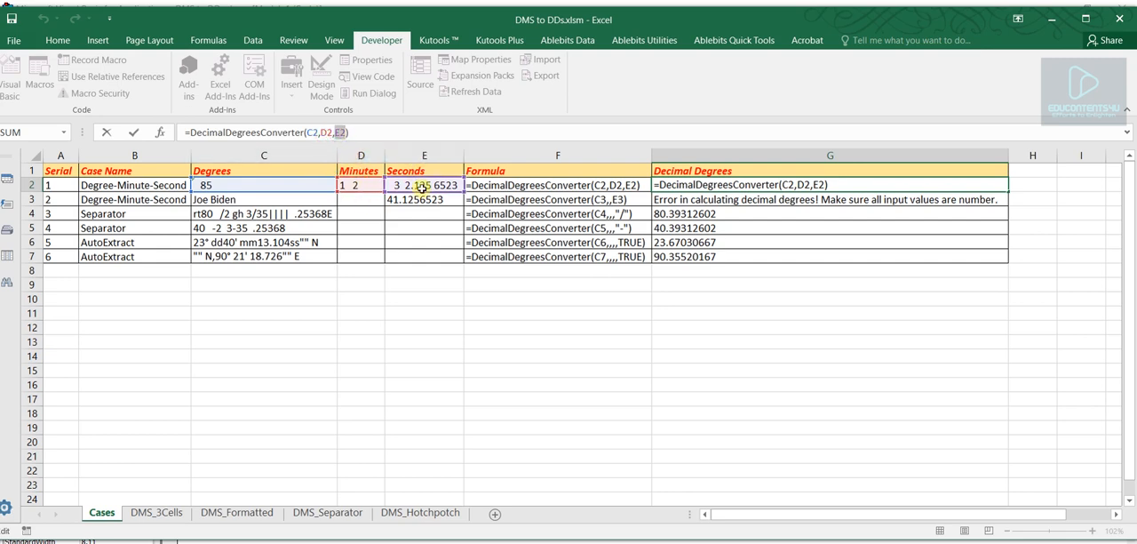
pyautogui.press('Return')
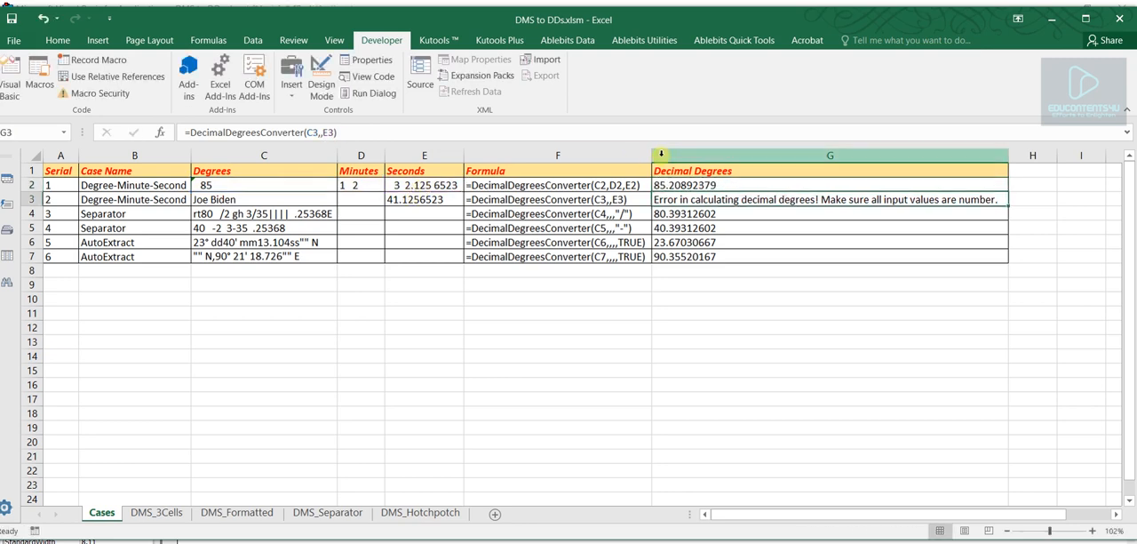
pyautogui.click(677, 184)
pyautogui.moveTo(225, 187); pyautogui.dragTo(414, 184)
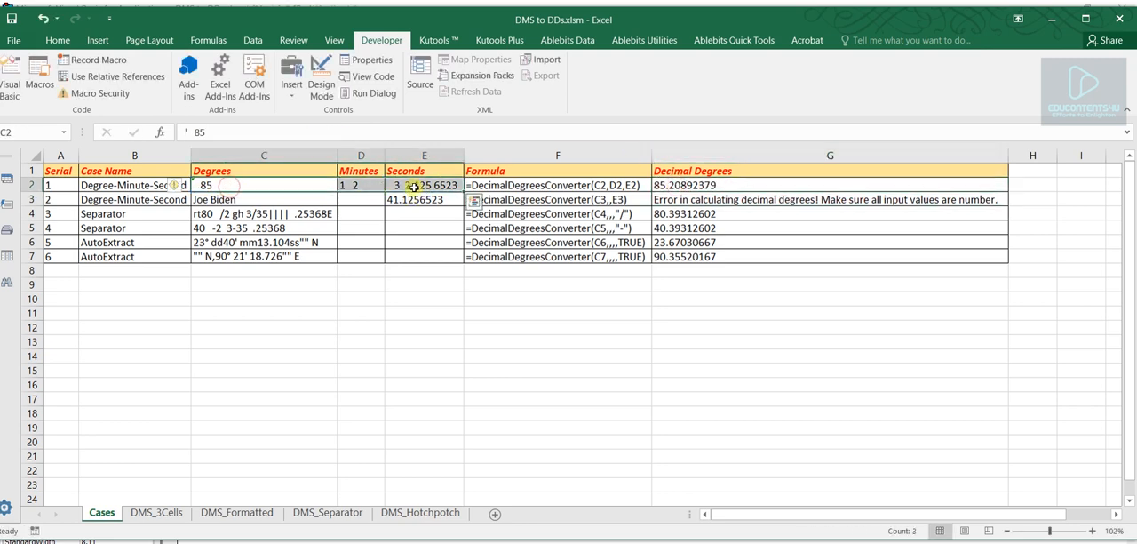
pyautogui.click(713, 185)
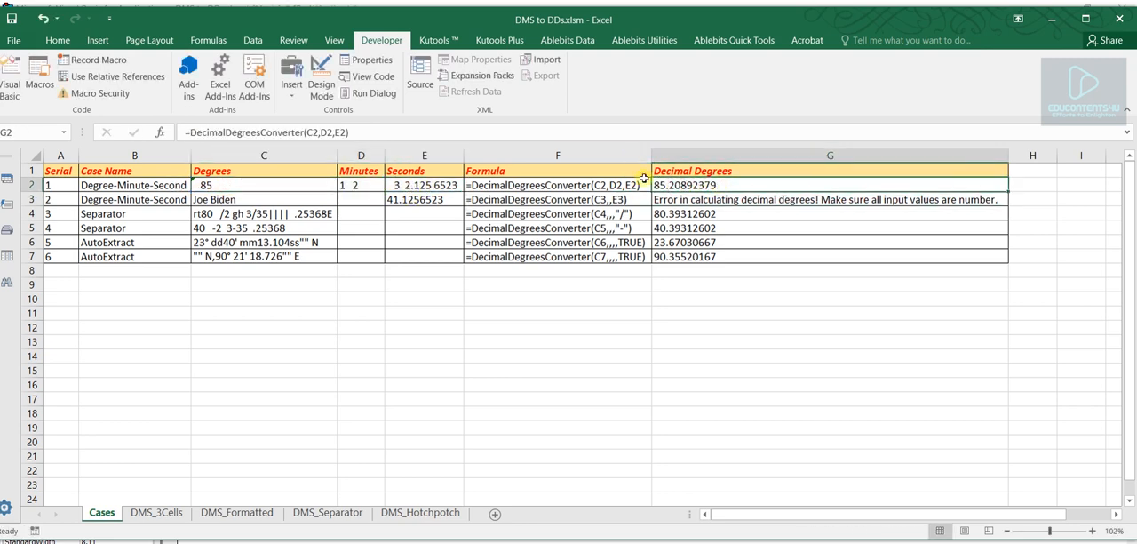
# - Inspect the extra spaces inside the degrees, minutes and seconds values of C2, D2 and E2
pyautogui.click(241, 184)
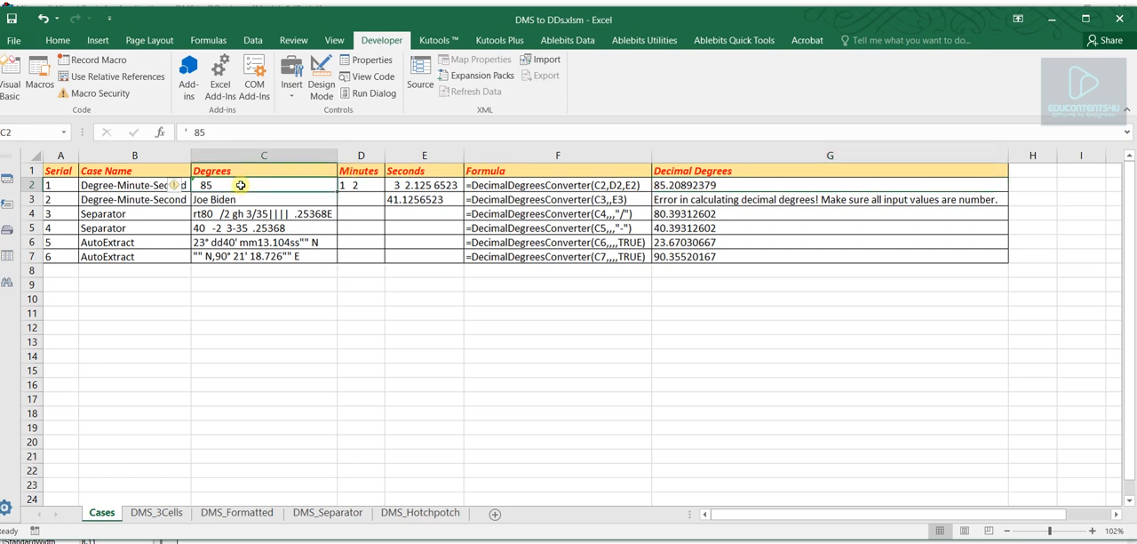
pyautogui.doubleClick(208, 188)
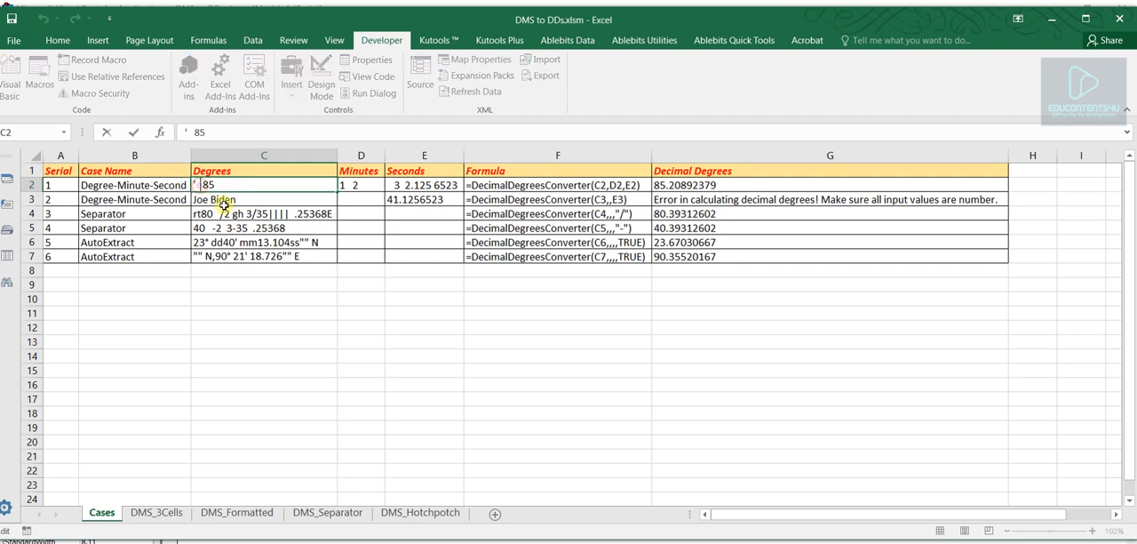
pyautogui.doubleClick(196, 185)
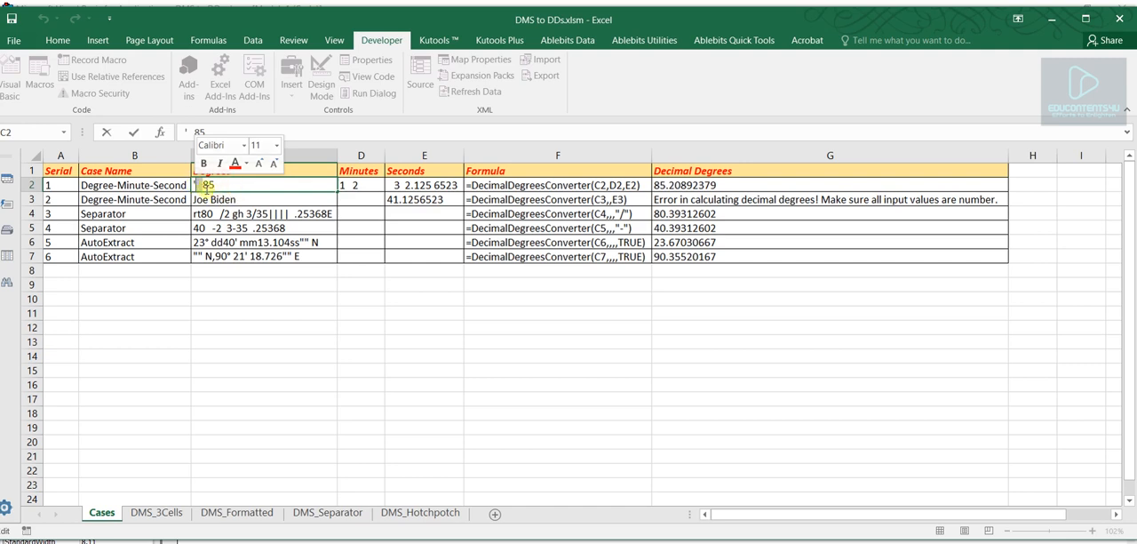
pyautogui.click(203, 186)
pyautogui.doubleClick(346, 185)
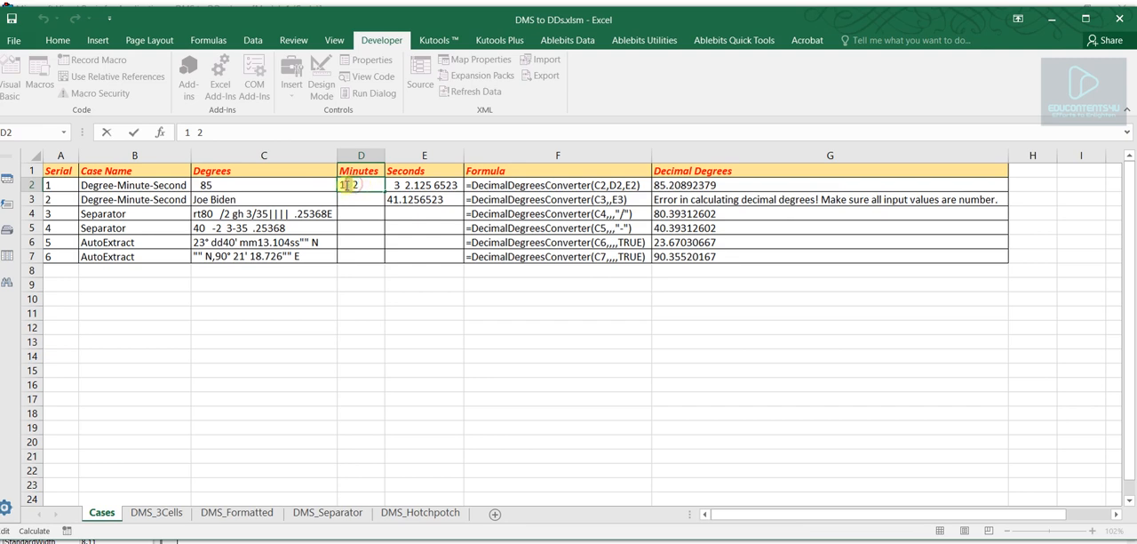
pyautogui.doubleClick(346, 184)
pyautogui.doubleClick(408, 185)
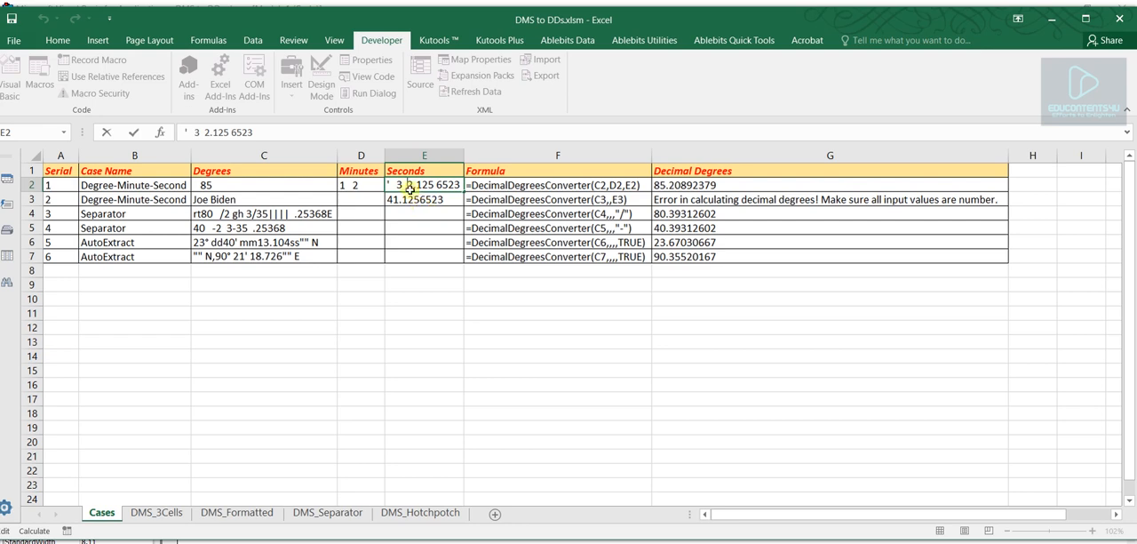
pyautogui.moveTo(389, 184); pyautogui.dragTo(406, 184)
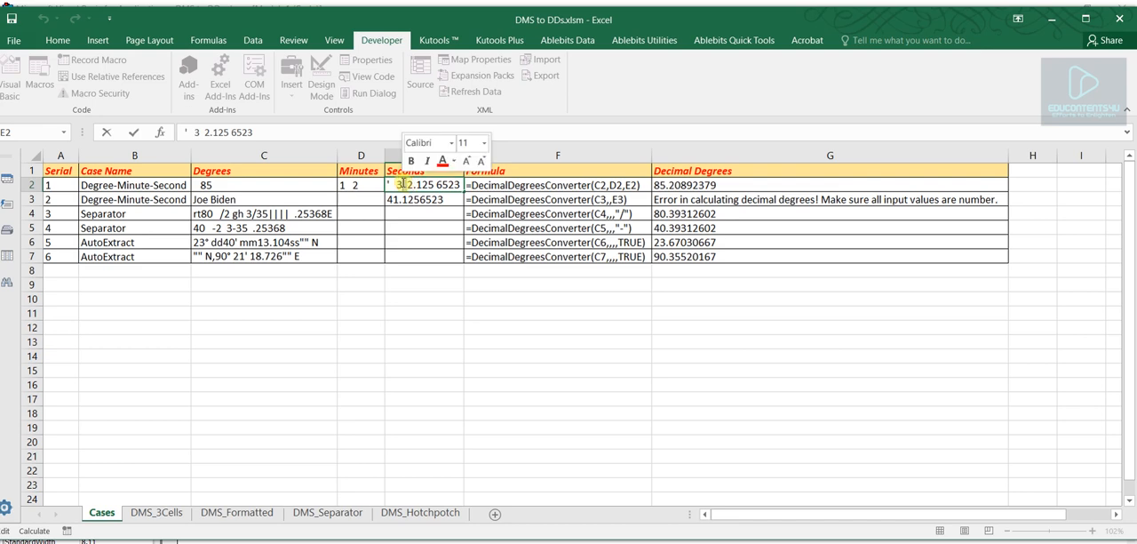
pyautogui.click(457, 358)
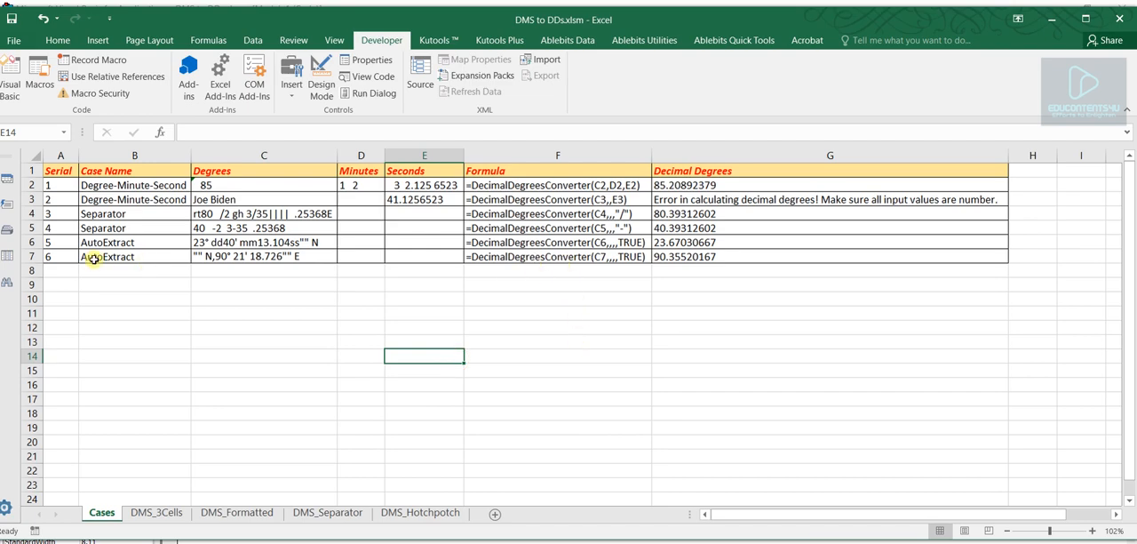
# - Review the second Degree-Minute-Second case in row 3, checking its degrees, minutes and seconds inputs in C3:E3
pyautogui.click(32, 199)
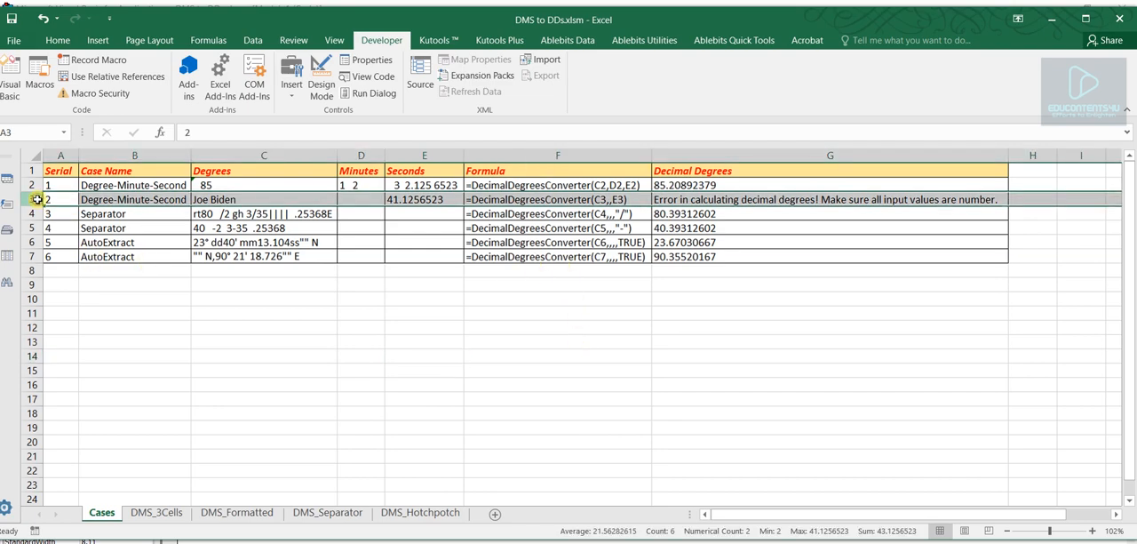
pyautogui.click(126, 200)
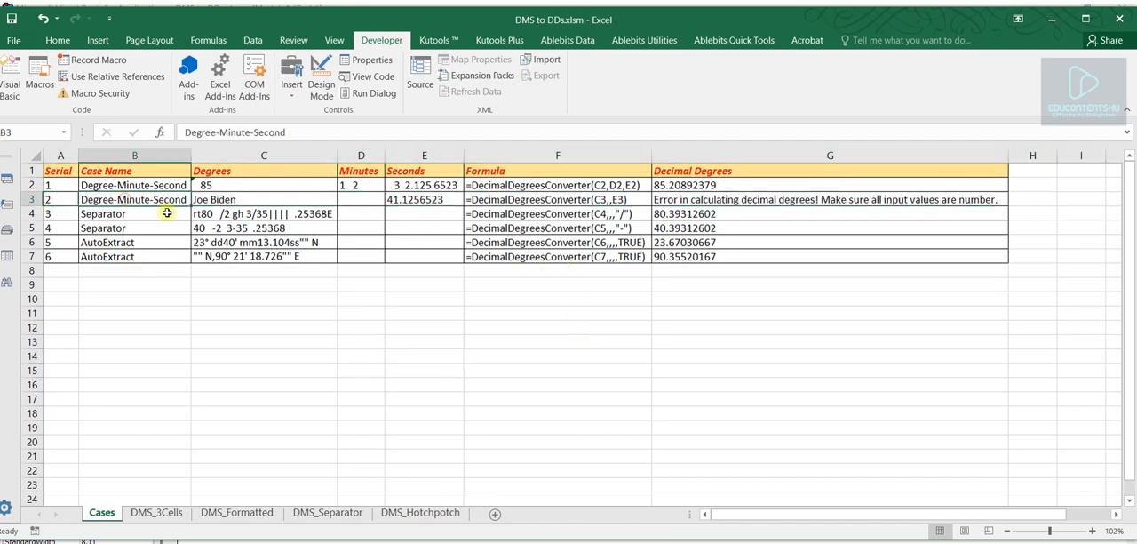
pyautogui.click(225, 199)
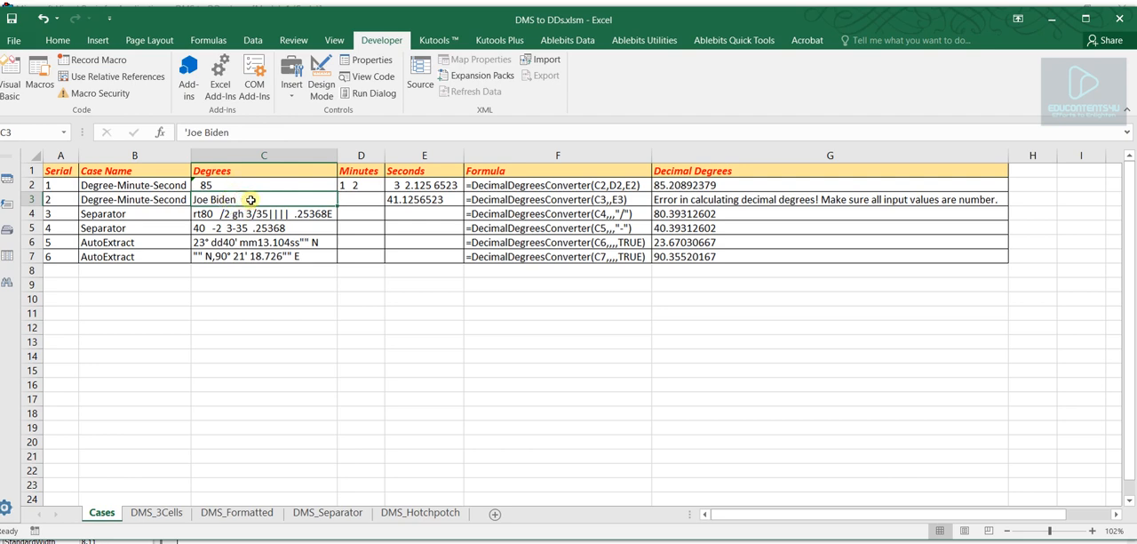
pyautogui.click(364, 199)
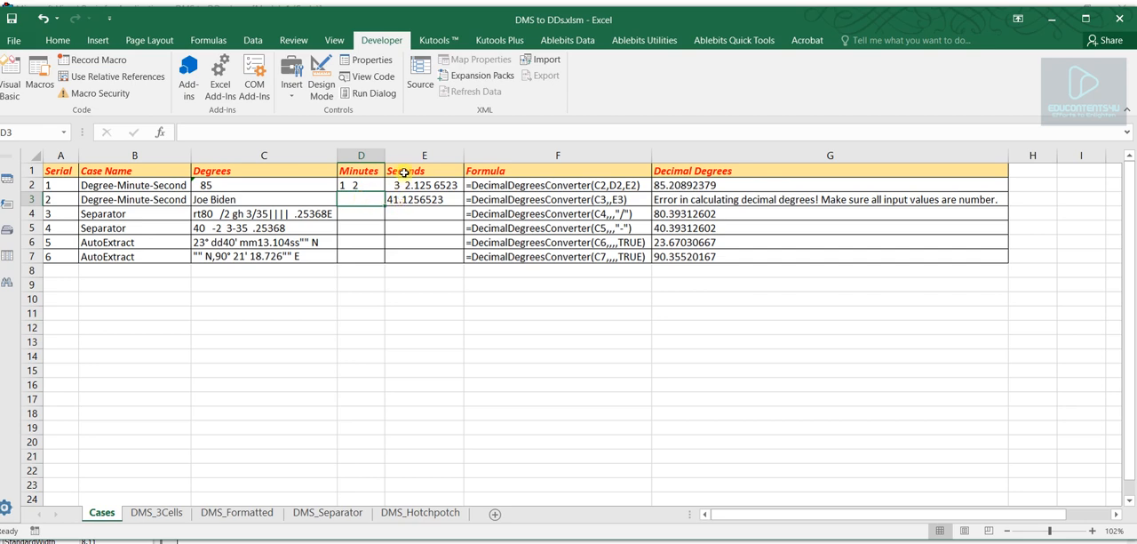
pyautogui.doubleClick(425, 199)
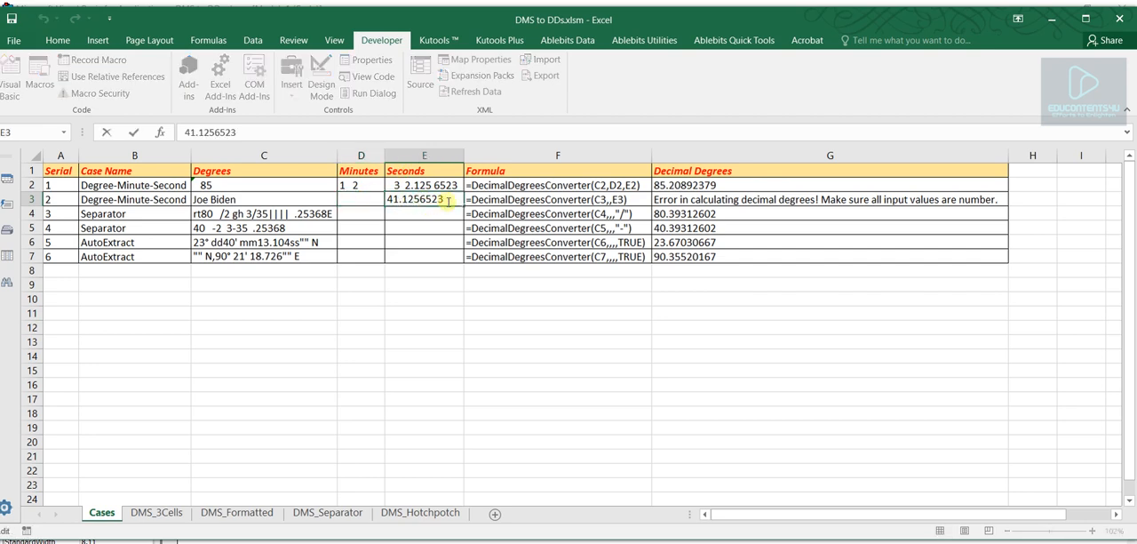
pyautogui.doubleClick(421, 199)
pyautogui.press('Return')
pyautogui.doubleClick(417, 201)
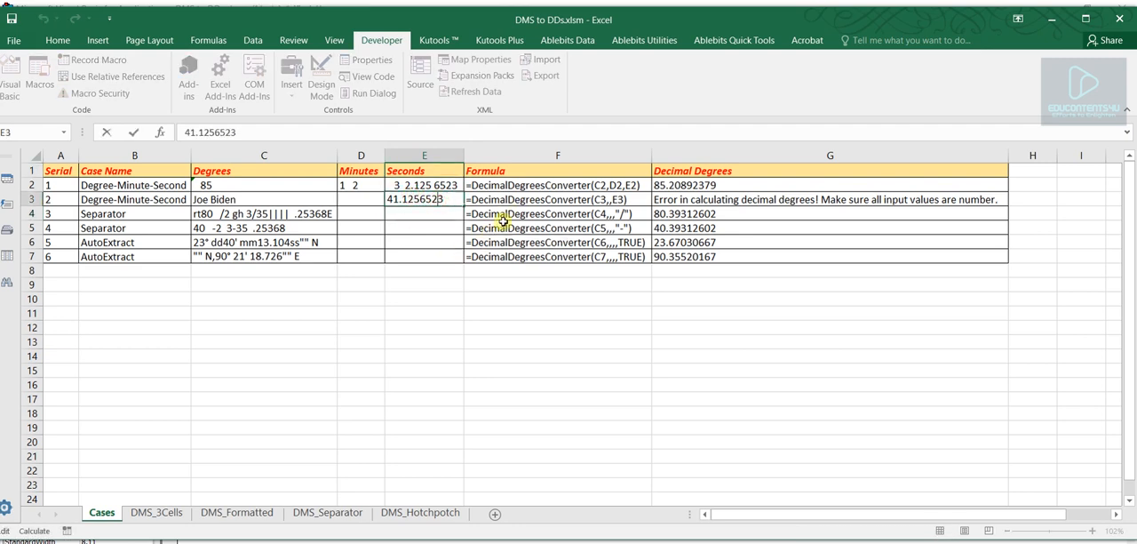
pyautogui.click(417, 285)
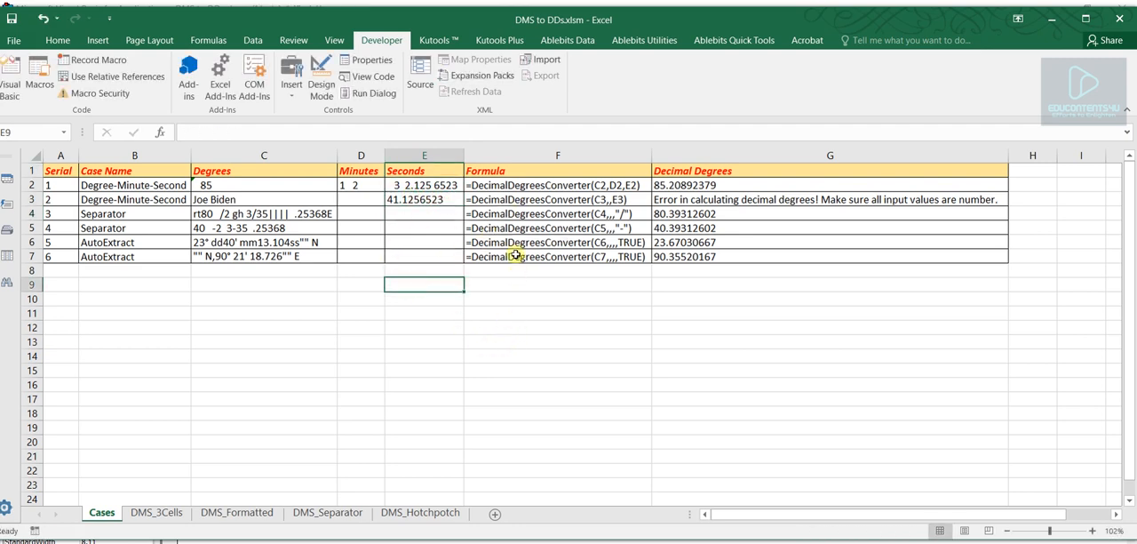
# - Inspect the FORMULATEXT formula in F3 that displays the formula of G3
pyautogui.click(543, 203)
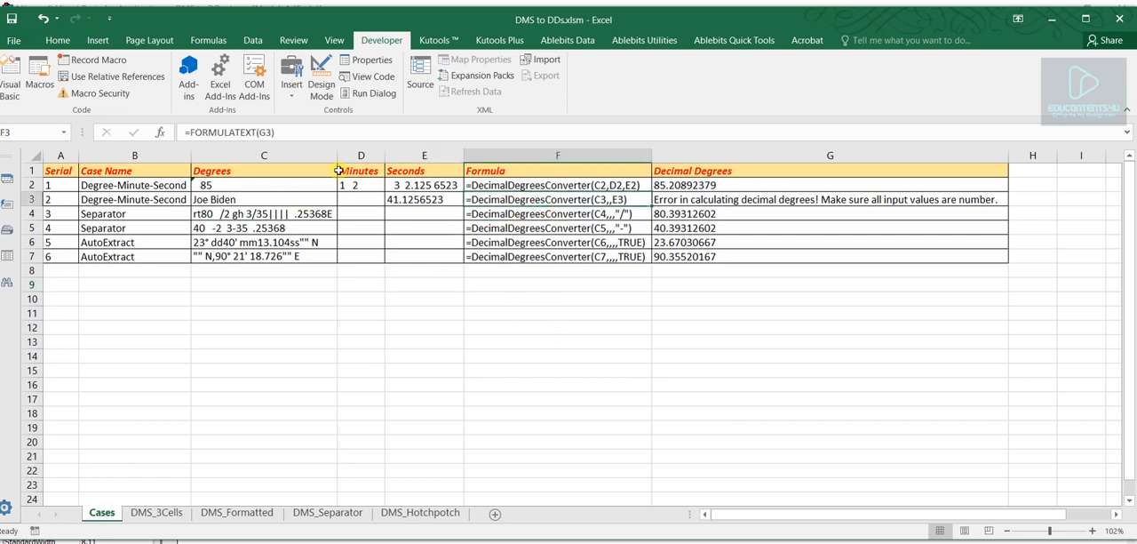
pyautogui.doubleClick(216, 132)
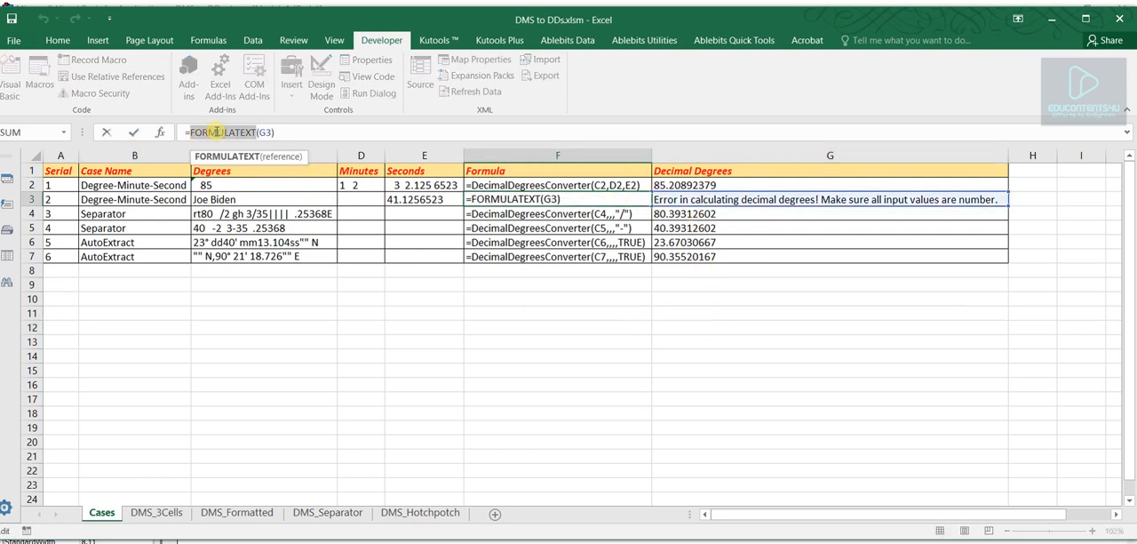
pyautogui.press('Escape')
pyautogui.click(583, 332)
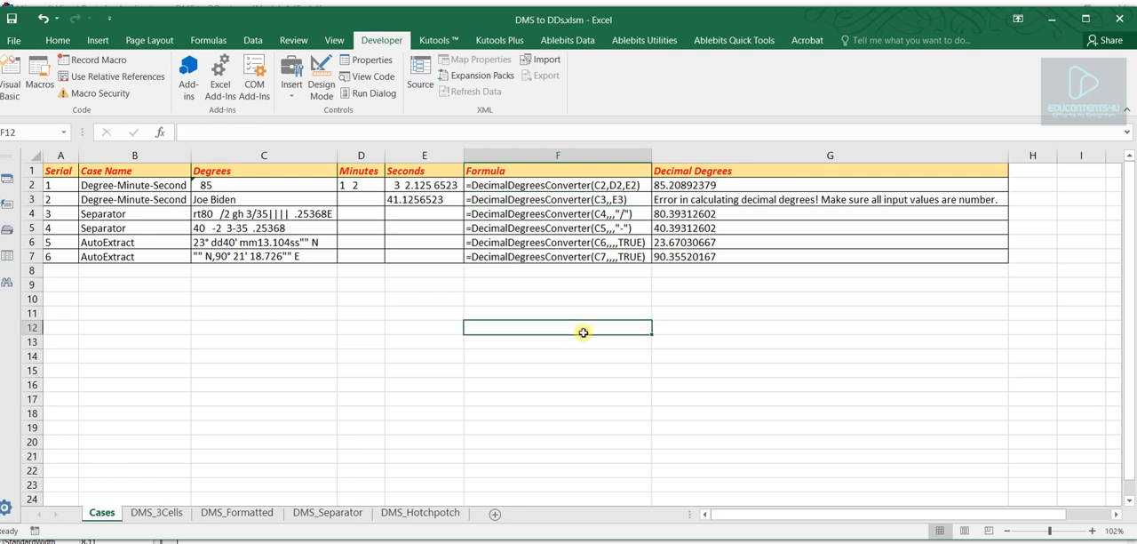
# - Inspect the DecimalDegreesConverter formula in G3, matching its C3 and E3 arguments and skipped minutes argument to the input cells
pyautogui.click(697, 200)
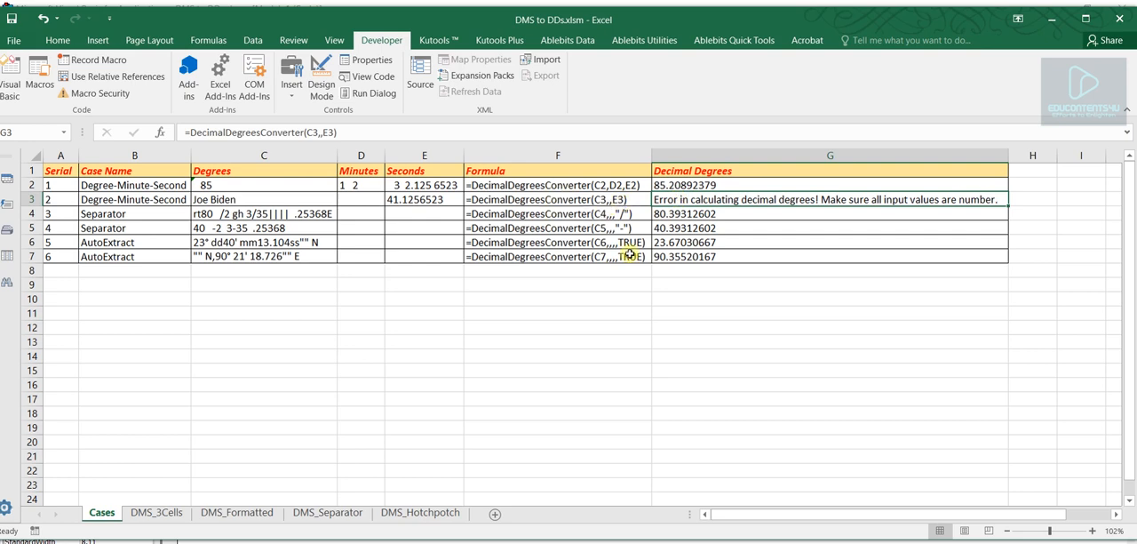
pyautogui.click(660, 322)
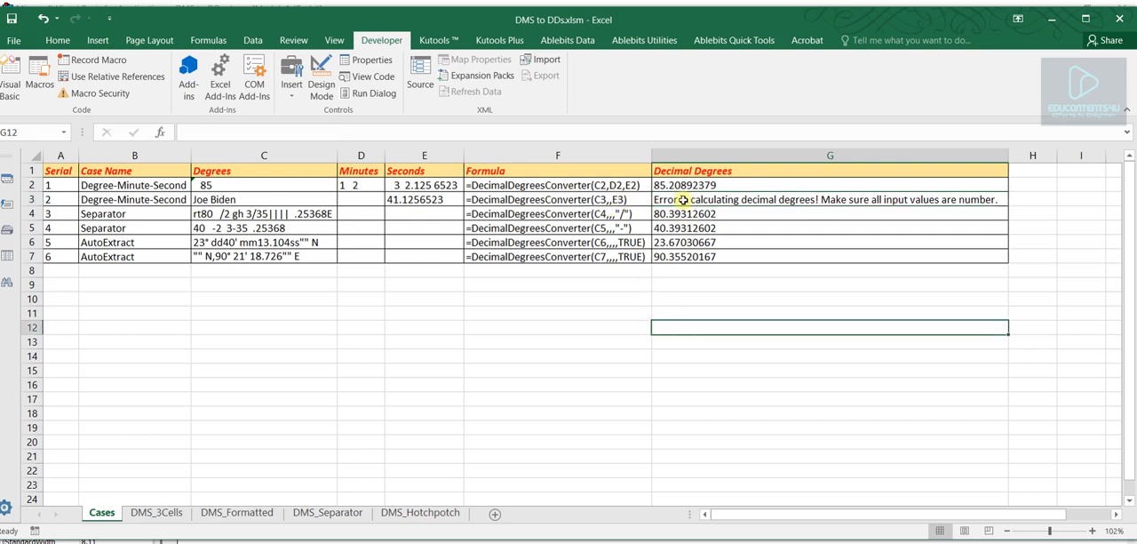
pyautogui.click(686, 199)
pyautogui.doubleClick(222, 133)
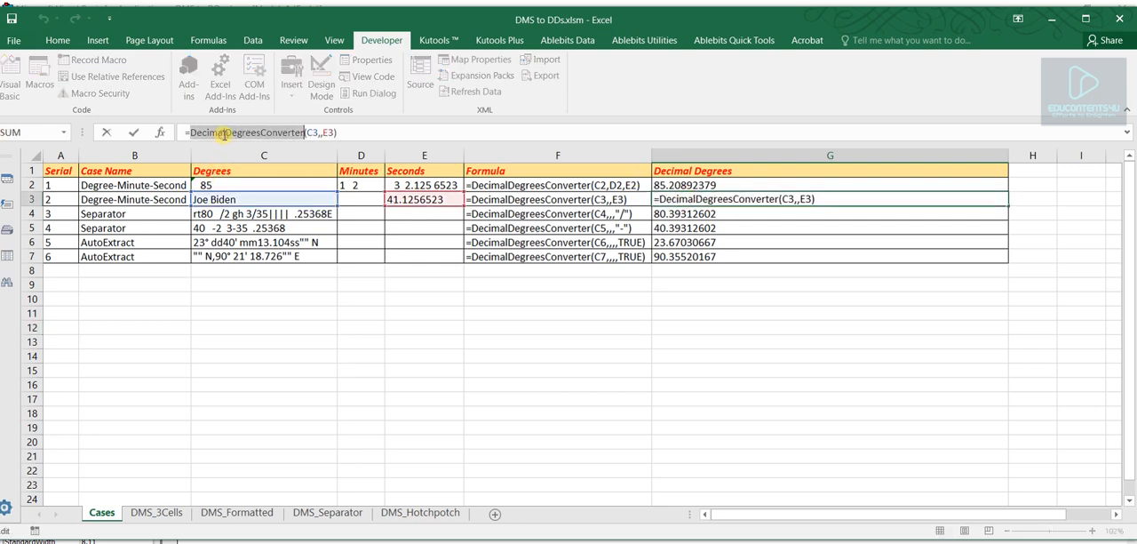
pyautogui.doubleClick(312, 132)
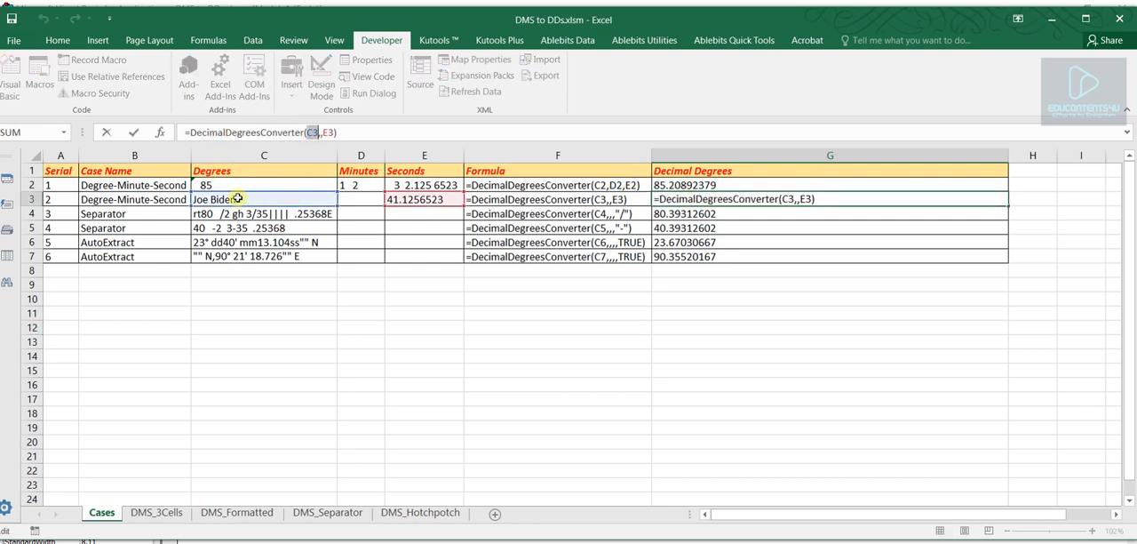
pyautogui.click(321, 135)
pyautogui.doubleClick(328, 132)
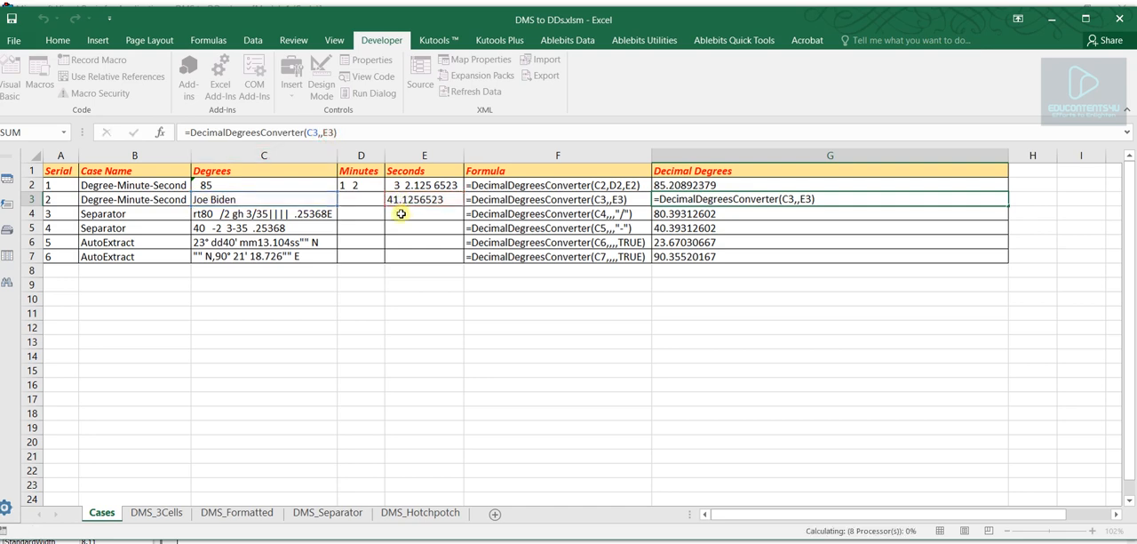
pyautogui.press('Return')
pyautogui.click(668, 202)
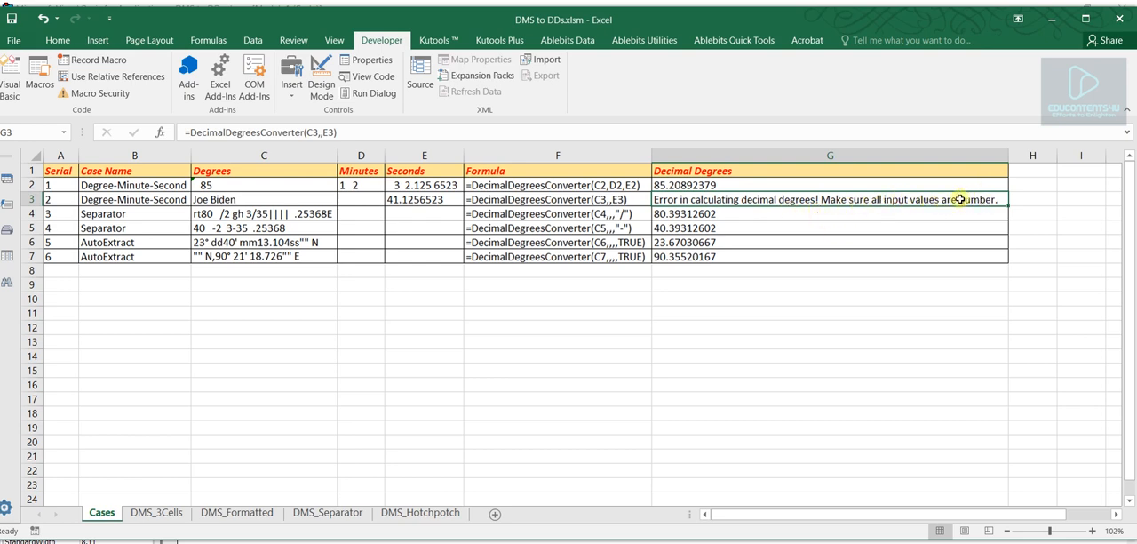
# - Compare the text entry in C3 with the result in G3 and the first case's result in G2
pyautogui.click(236, 200)
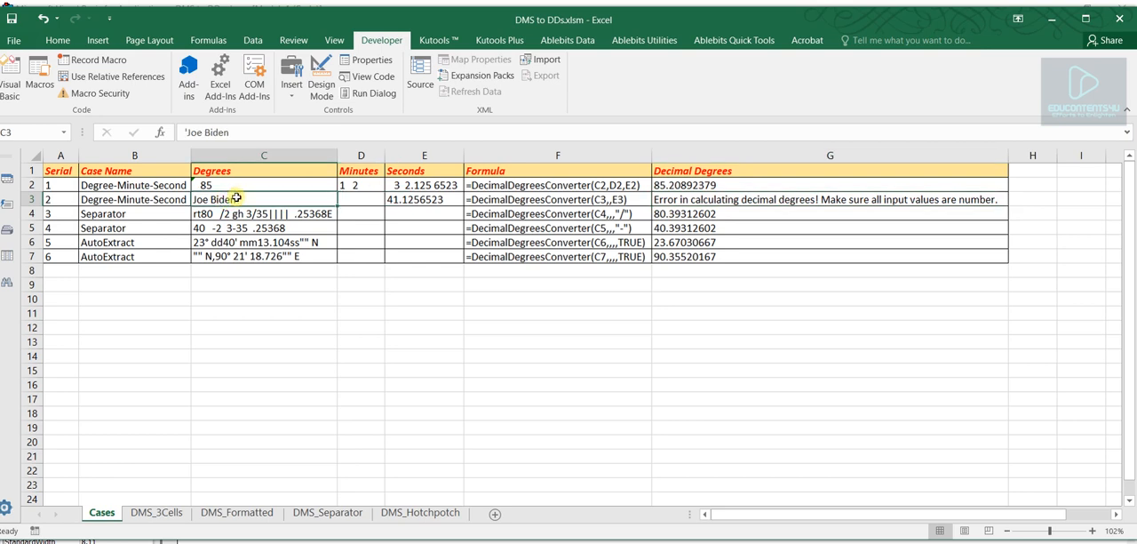
pyautogui.click(716, 202)
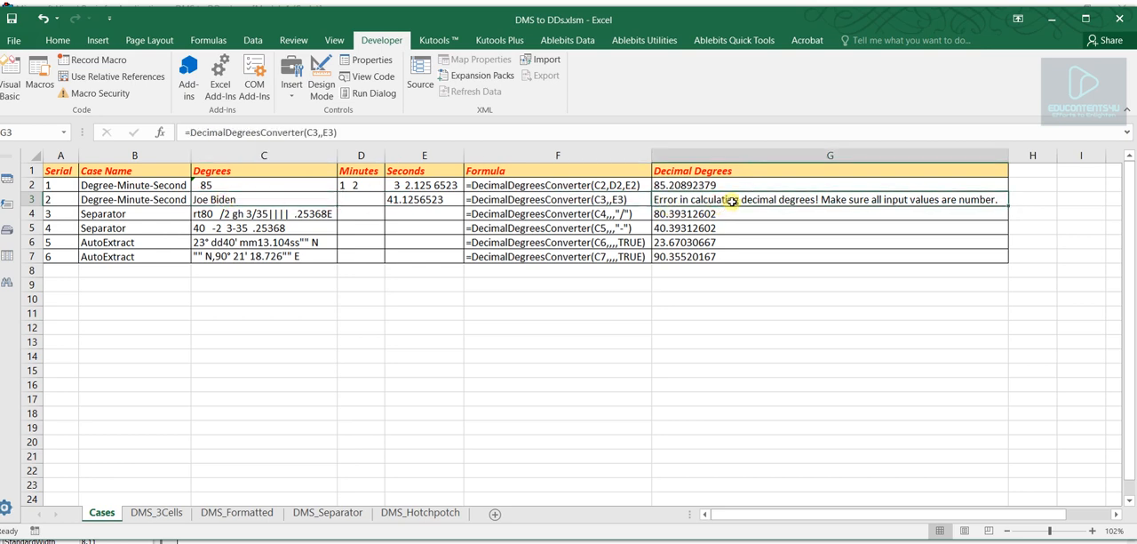
pyautogui.click(703, 184)
pyautogui.click(701, 200)
pyautogui.click(701, 184)
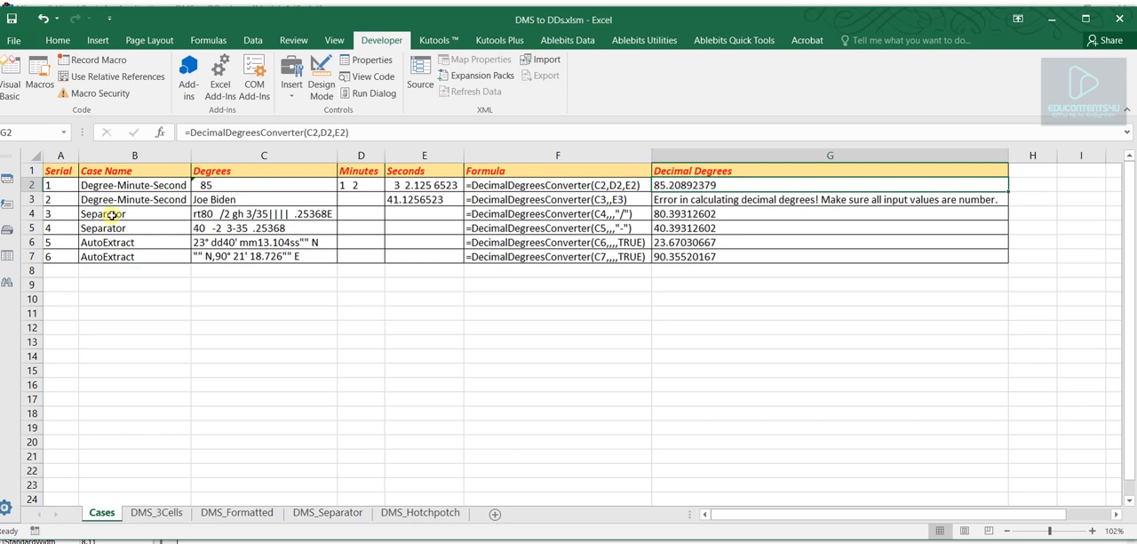
# - Review the Separator cases in B4:B5 and compare the combined value in C4 with the Degrees, Minutes and Seconds headers
pyautogui.moveTo(117, 213); pyautogui.dragTo(119, 227)
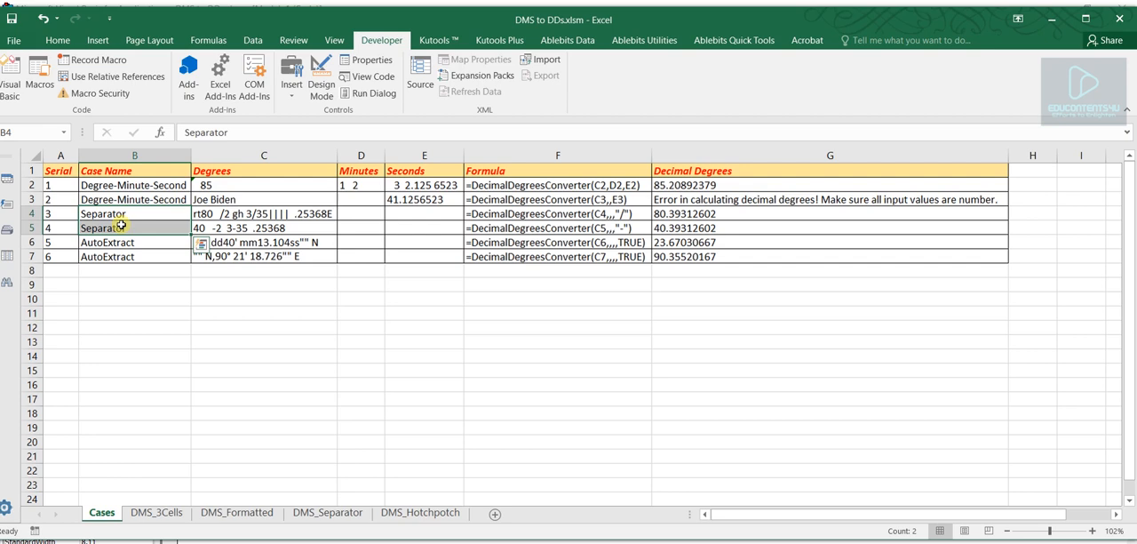
pyautogui.click(264, 213)
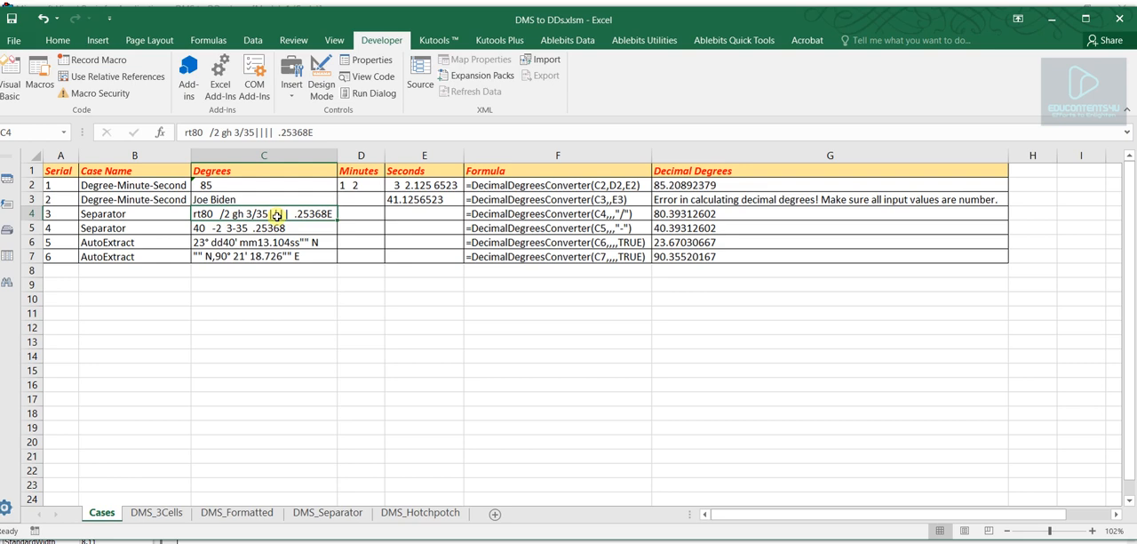
pyautogui.moveTo(269, 170); pyautogui.dragTo(419, 169)
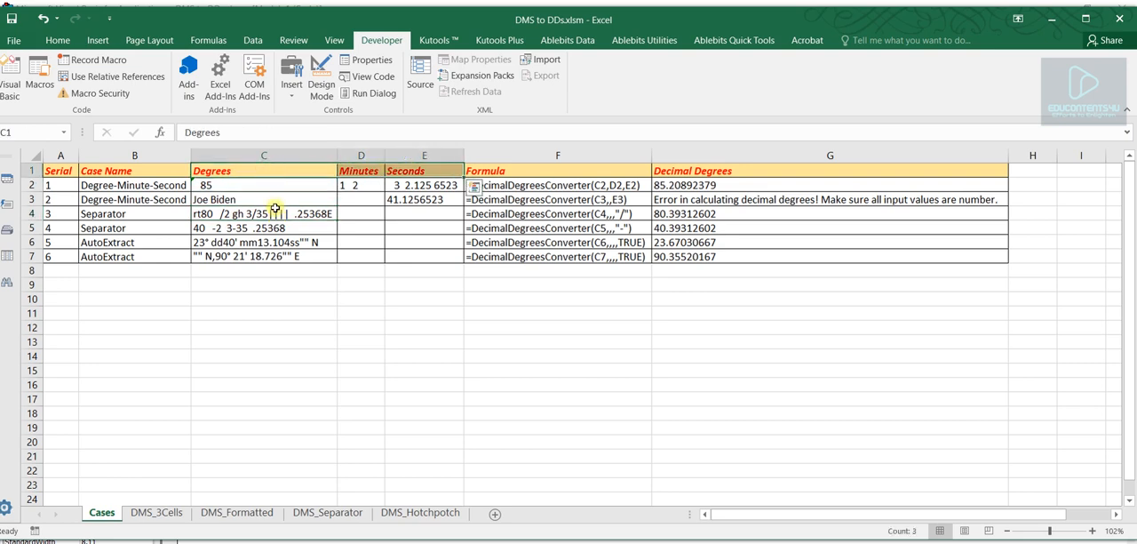
pyautogui.click(276, 211)
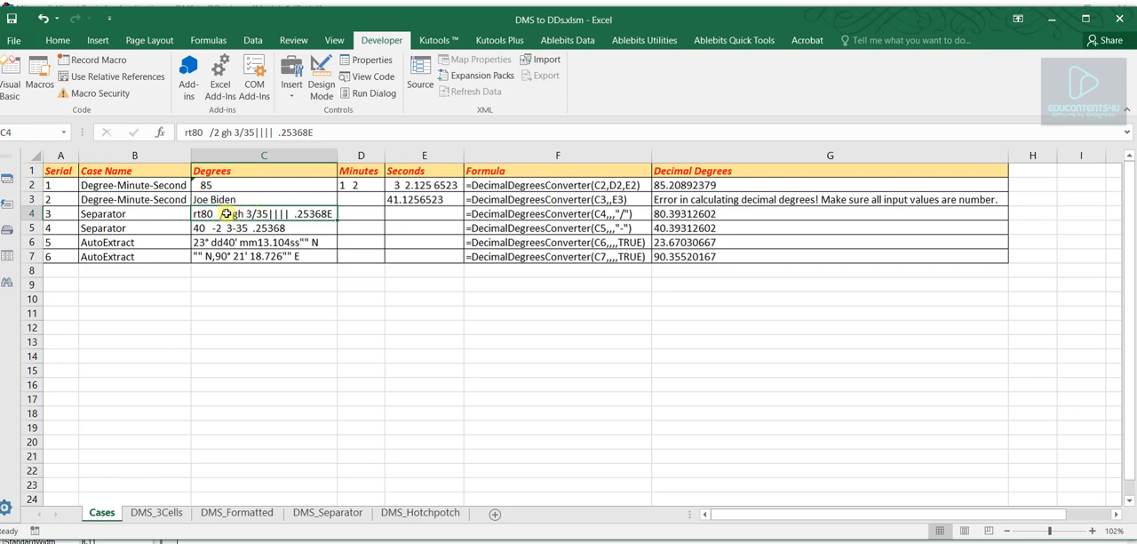
# - Examine how the slashes in C4 separate the degrees, minutes and seconds parts of the value
pyautogui.doubleClick(227, 213)
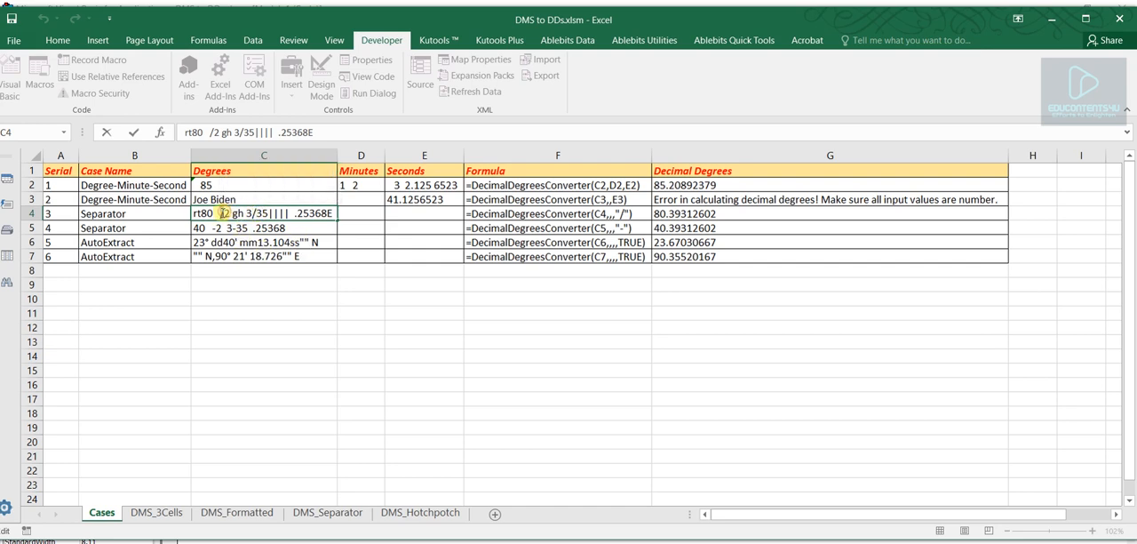
pyautogui.moveTo(223, 214); pyautogui.dragTo(192, 213)
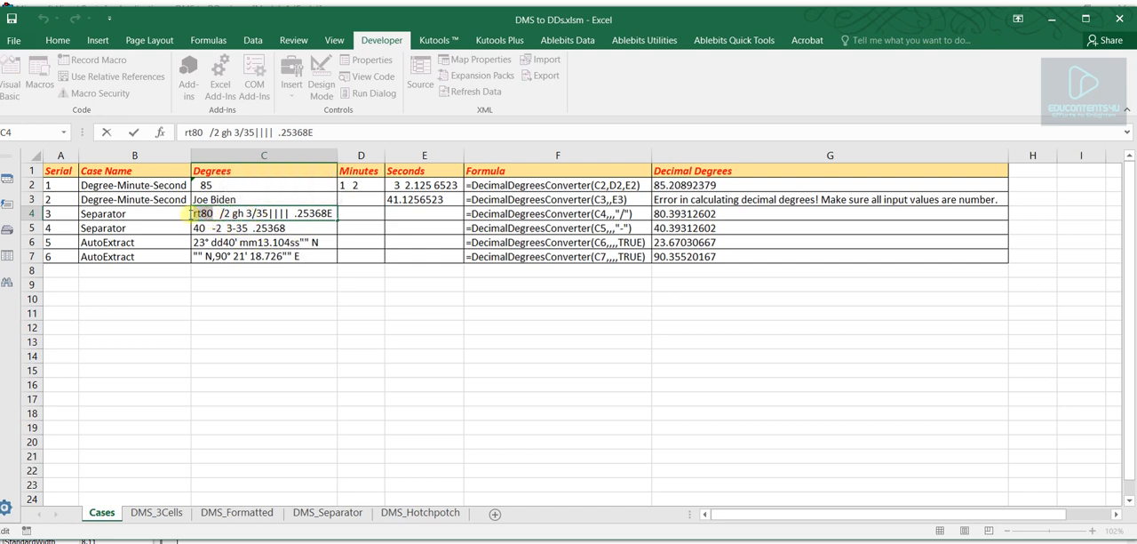
pyautogui.click(256, 213)
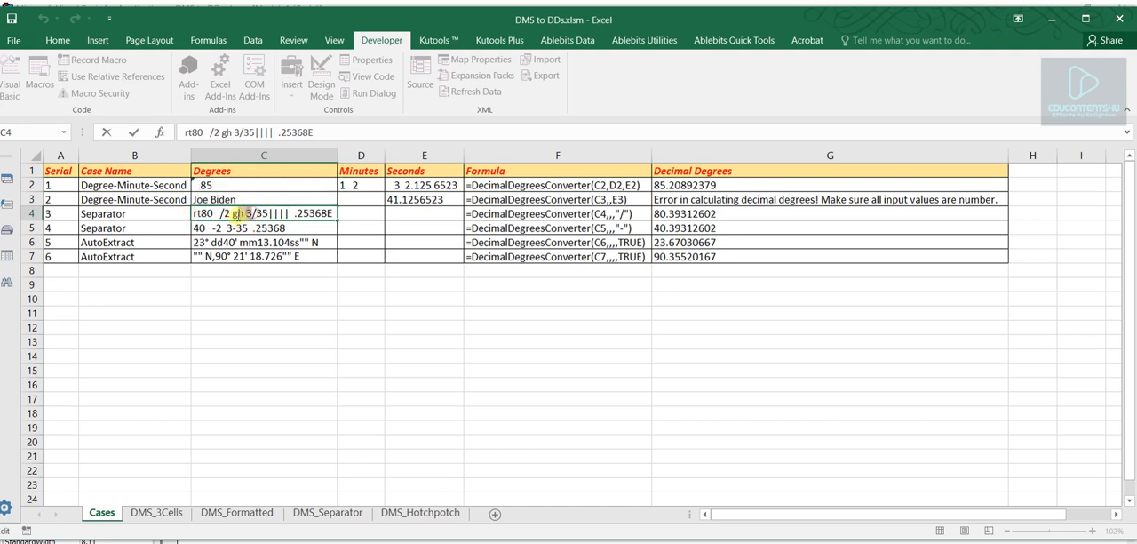
pyautogui.moveTo(225, 213); pyautogui.dragTo(334, 213)
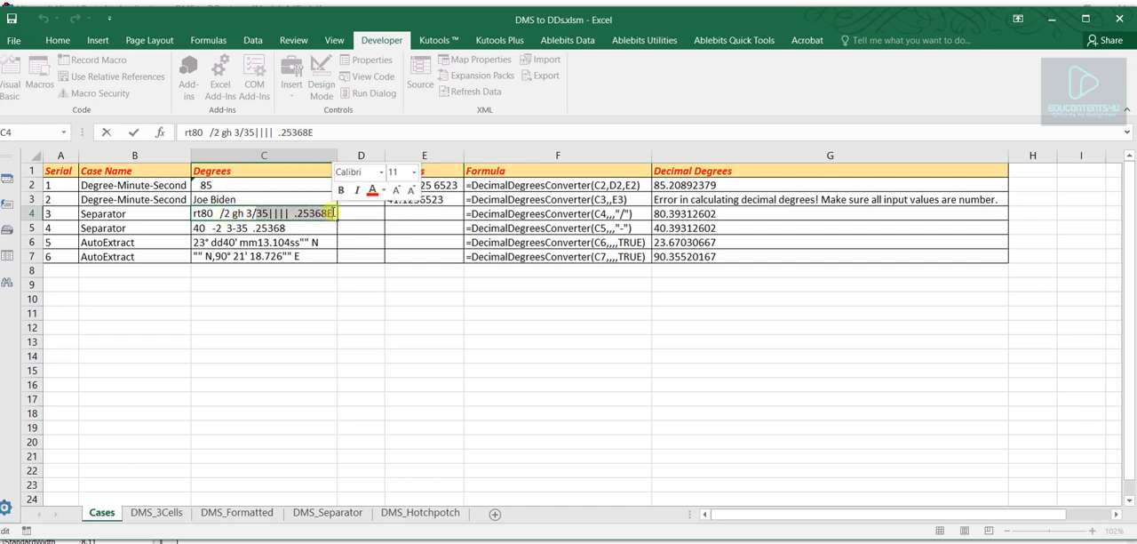
pyautogui.click(312, 316)
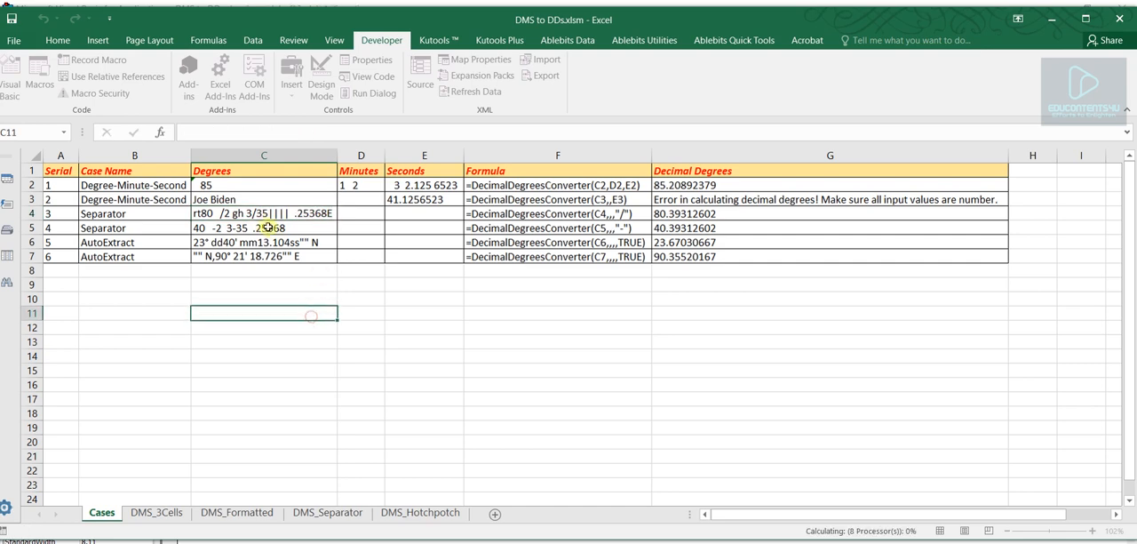
# - Inspect the stray letters and spaces in the degrees and minutes parts of C4, including "rt" and "gh"
pyautogui.doubleClick(254, 218)
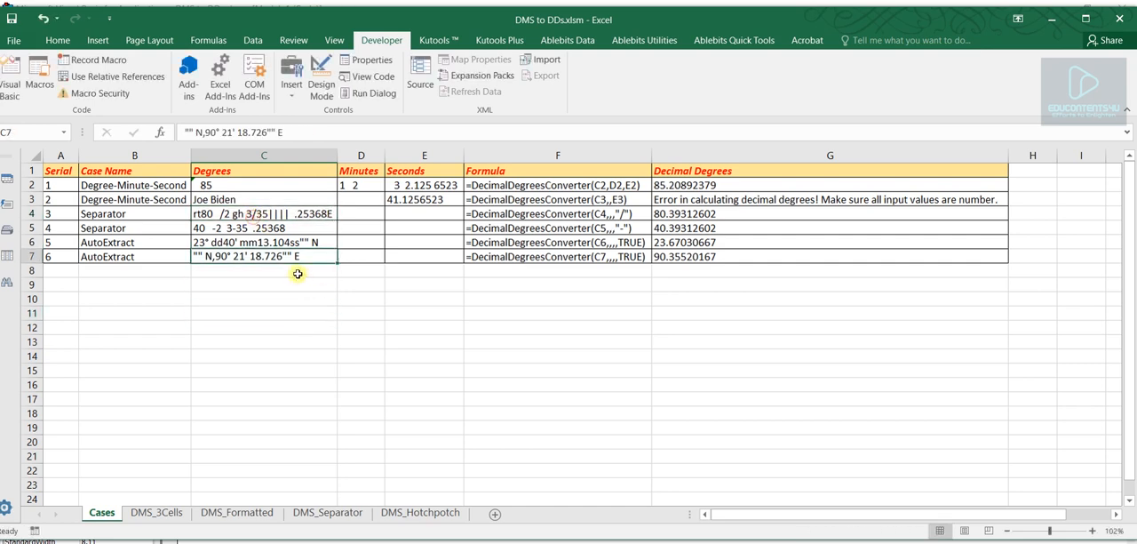
pyautogui.doubleClick(227, 214)
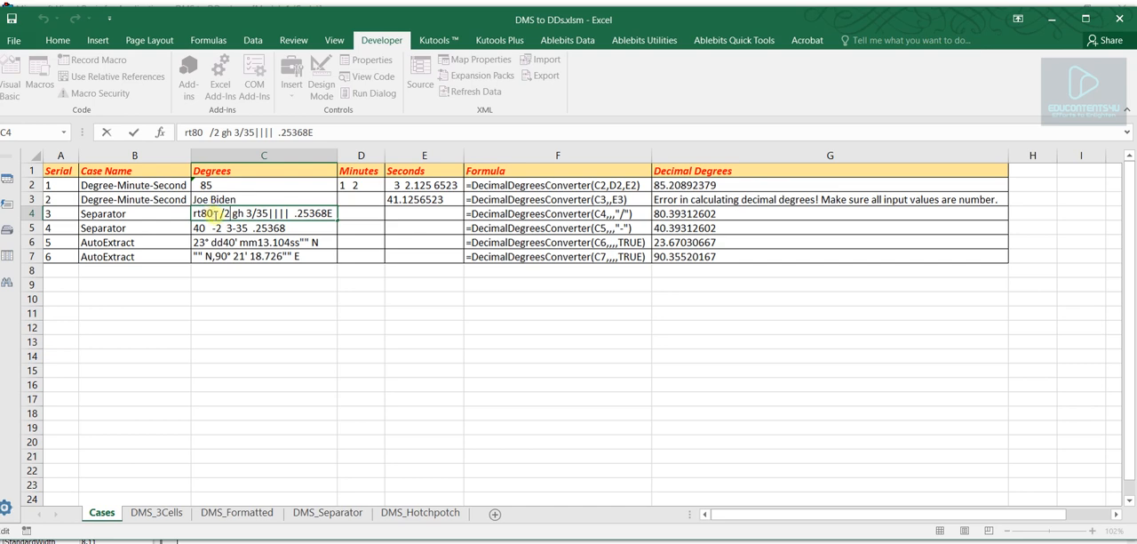
pyautogui.moveTo(213, 213); pyautogui.dragTo(193, 214)
pyautogui.click(198, 214)
pyautogui.doubleClick(214, 213)
pyautogui.doubleClick(236, 213)
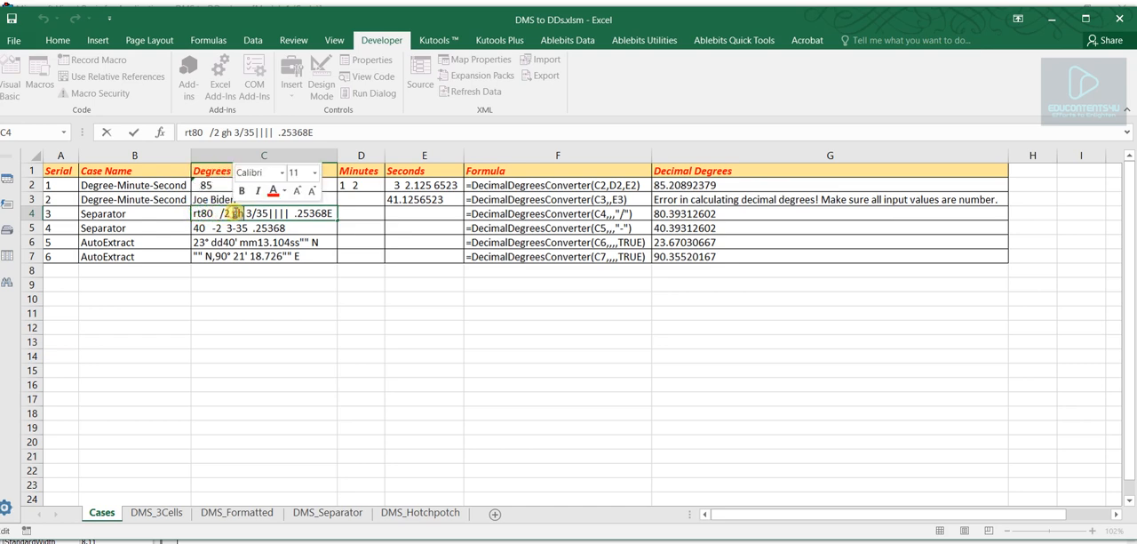
pyautogui.click(248, 213)
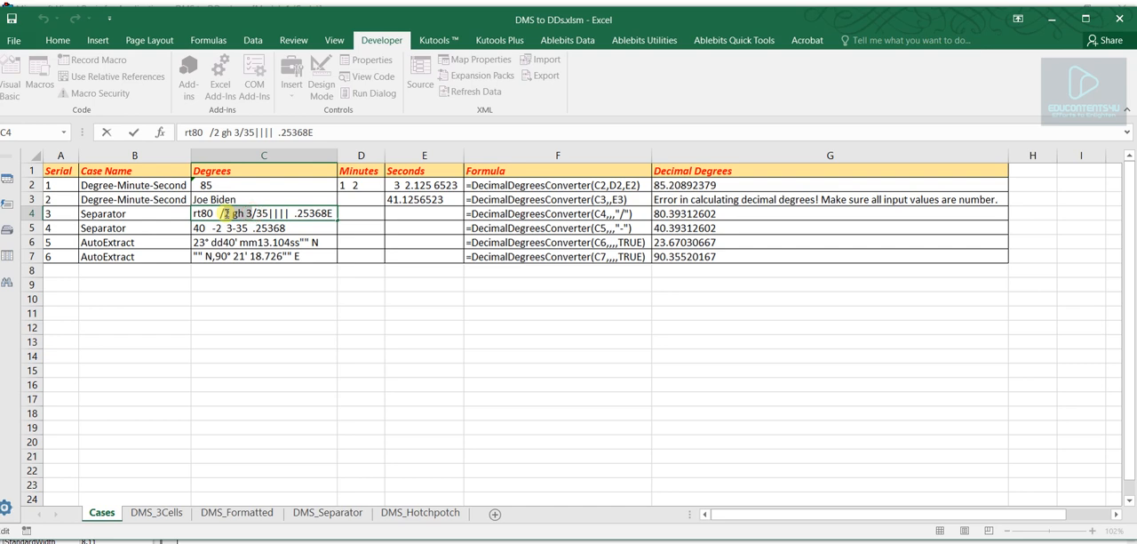
pyautogui.moveTo(227, 213); pyautogui.dragTo(233, 213)
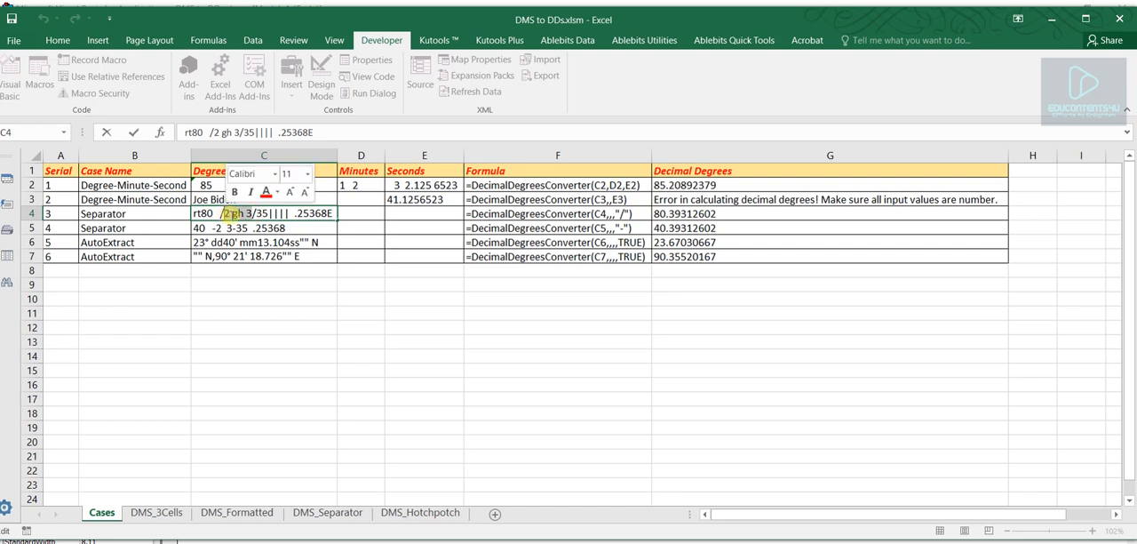
pyautogui.doubleClick(237, 213)
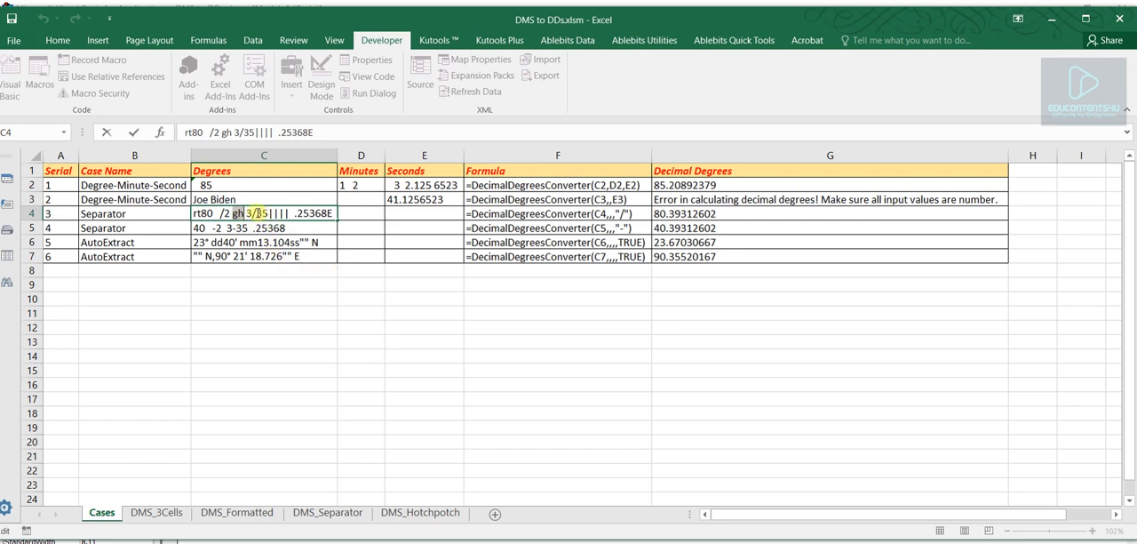
# - Inspect the seconds part of C4, including its vertical bars, spaces and trailing "E"
pyautogui.moveTo(254, 213); pyautogui.dragTo(334, 213)
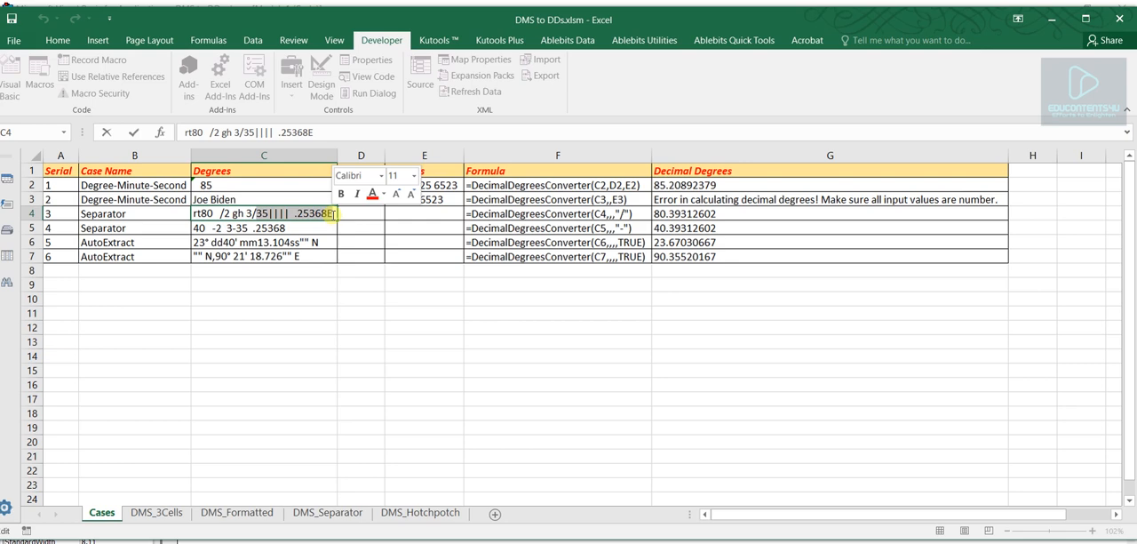
pyautogui.click(286, 214)
pyautogui.moveTo(285, 214); pyautogui.dragTo(270, 215)
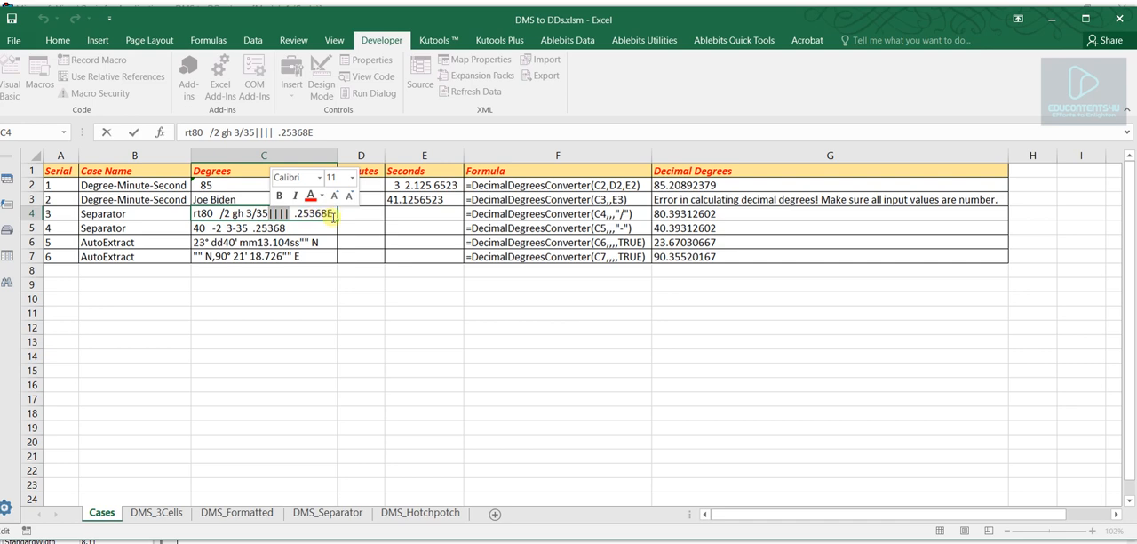
pyautogui.moveTo(327, 213); pyautogui.dragTo(290, 214)
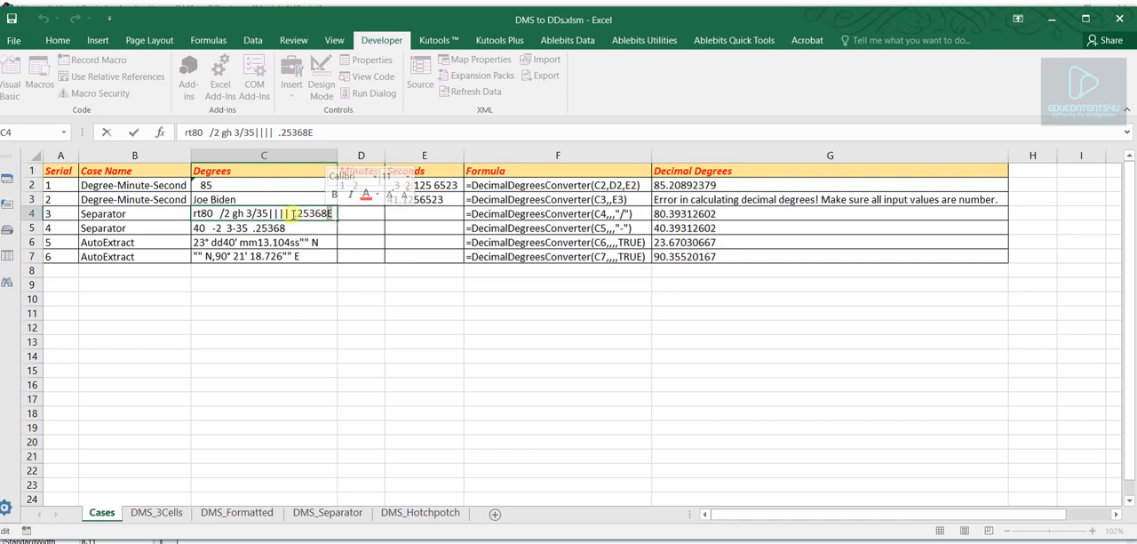
pyautogui.click(300, 316)
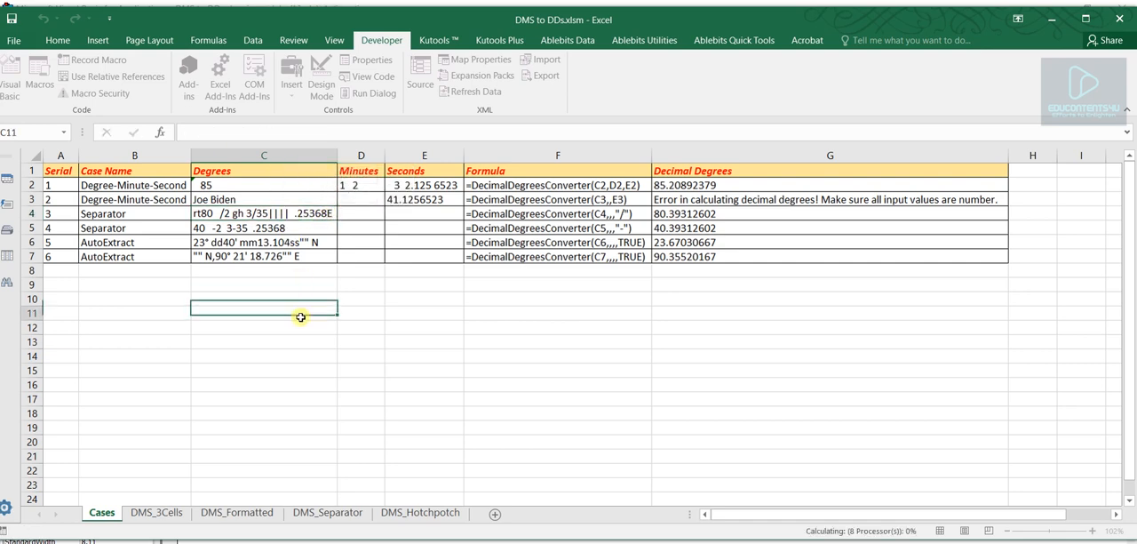
pyautogui.click(299, 213)
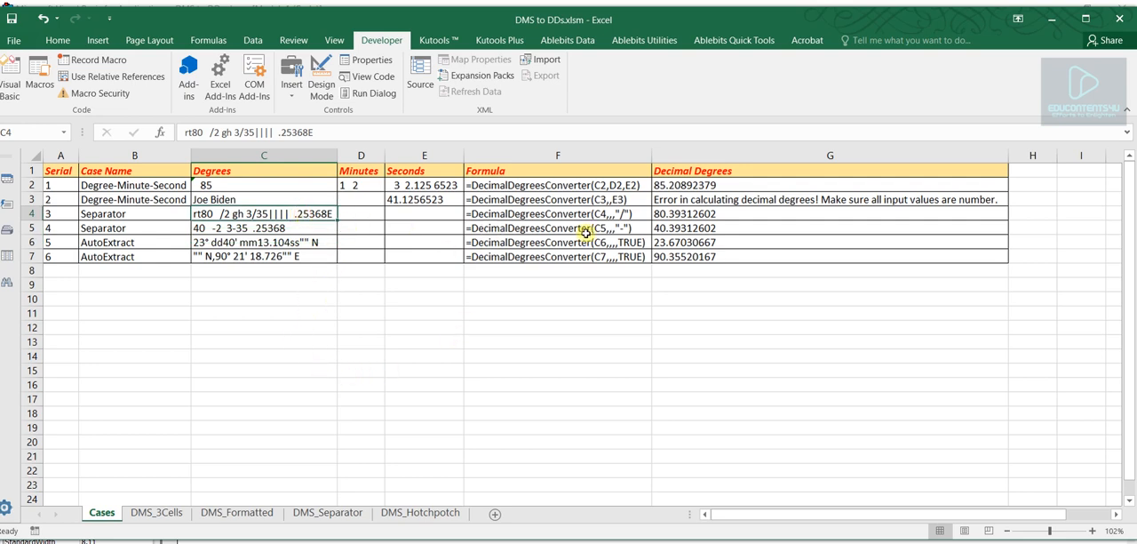
pyautogui.click(535, 339)
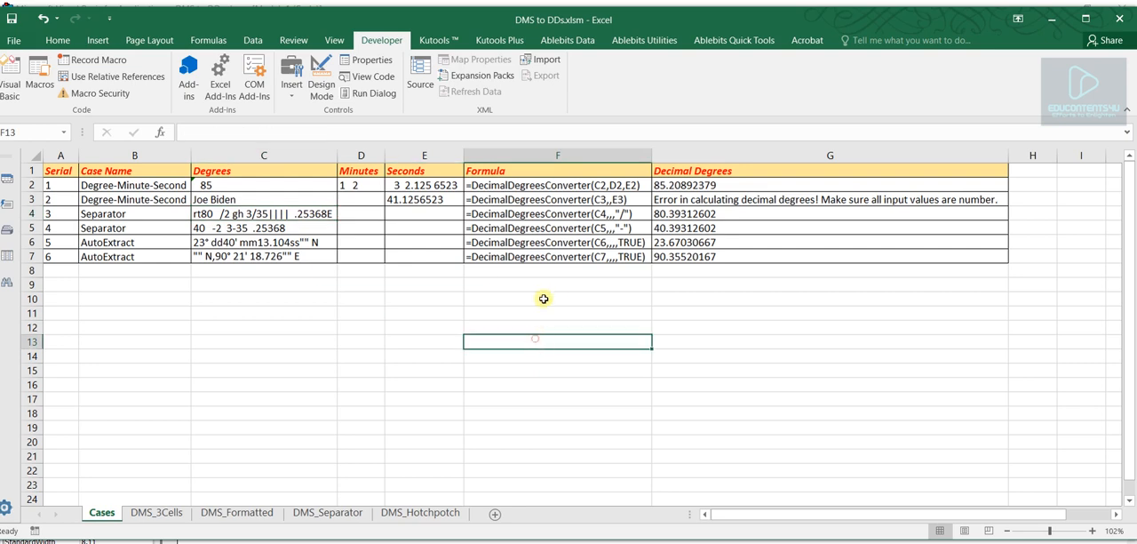
# - Review the G4 formula's arguments: the C4 reference, the skipped minutes and seconds, and the "/" separator
pyautogui.click(552, 214)
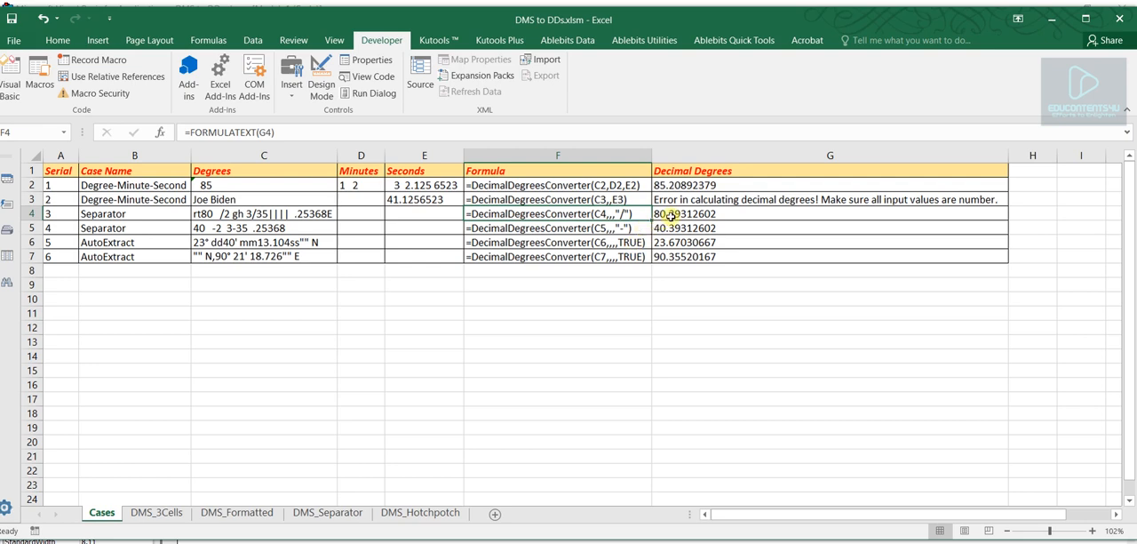
pyautogui.click(673, 213)
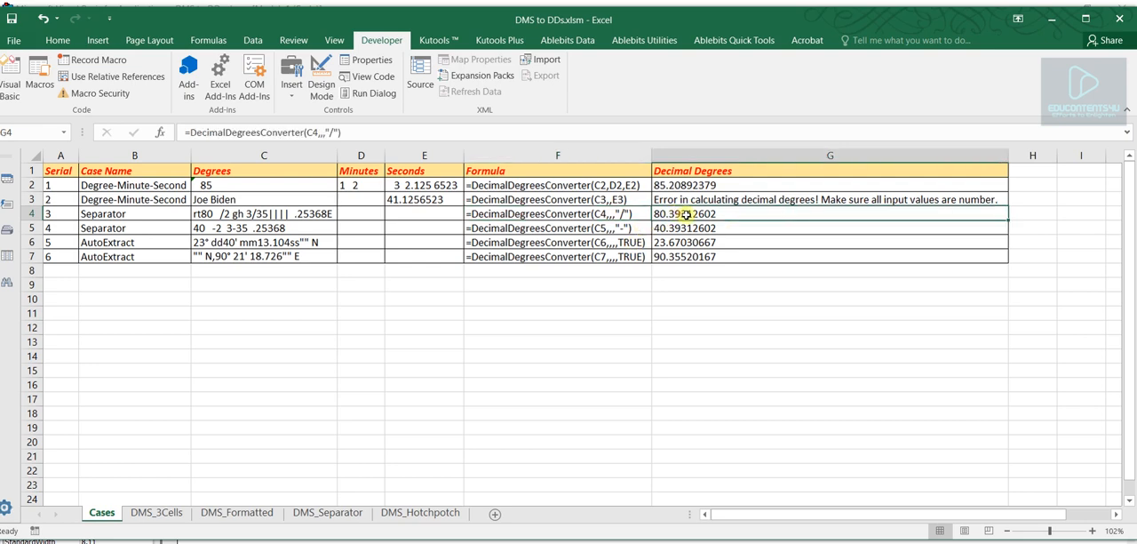
pyautogui.doubleClick(243, 133)
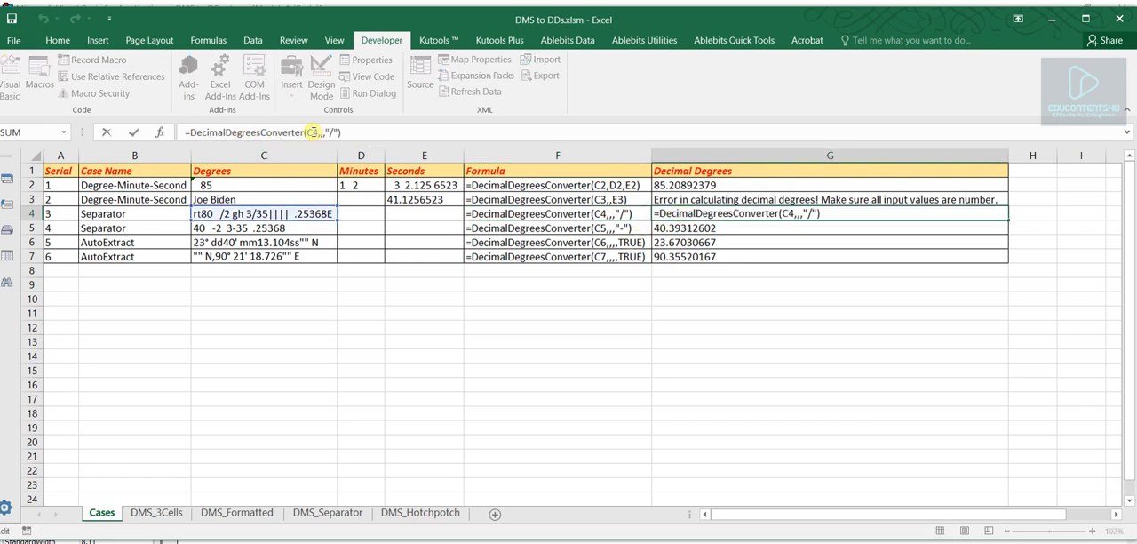
pyautogui.doubleClick(311, 132)
pyautogui.click(317, 132)
pyautogui.click(322, 133)
pyautogui.press('Return')
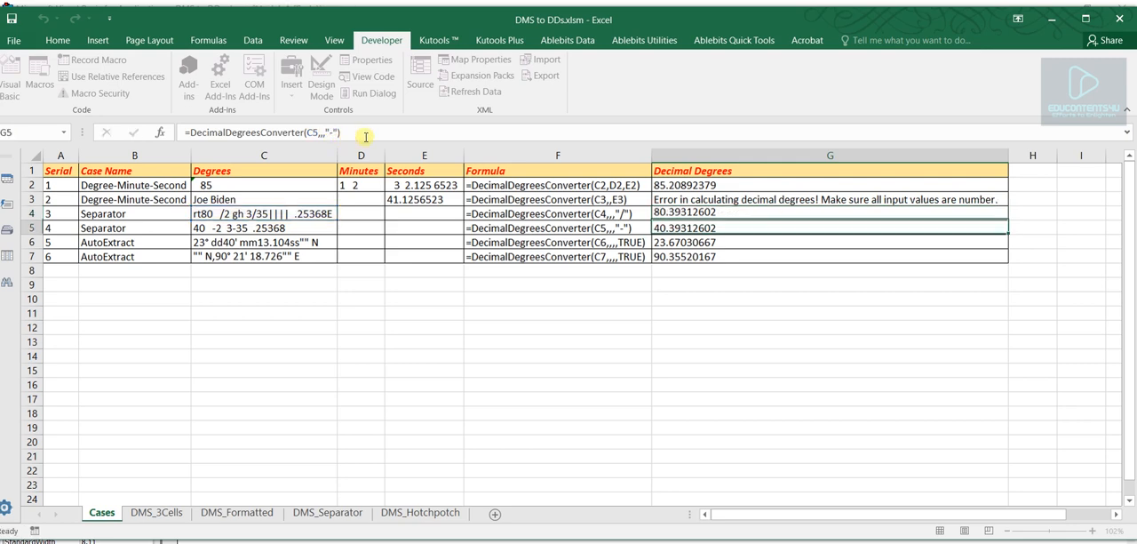
pyautogui.click(689, 214)
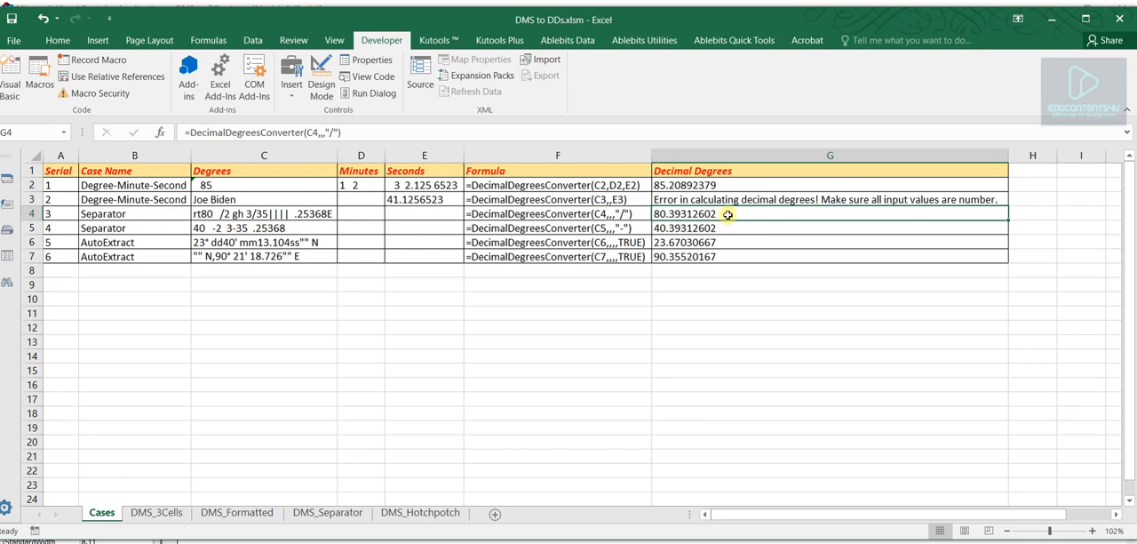
# - Examine how hyphens separate the degrees, minutes and seconds in C5, the second Separator case
pyautogui.click(256, 229)
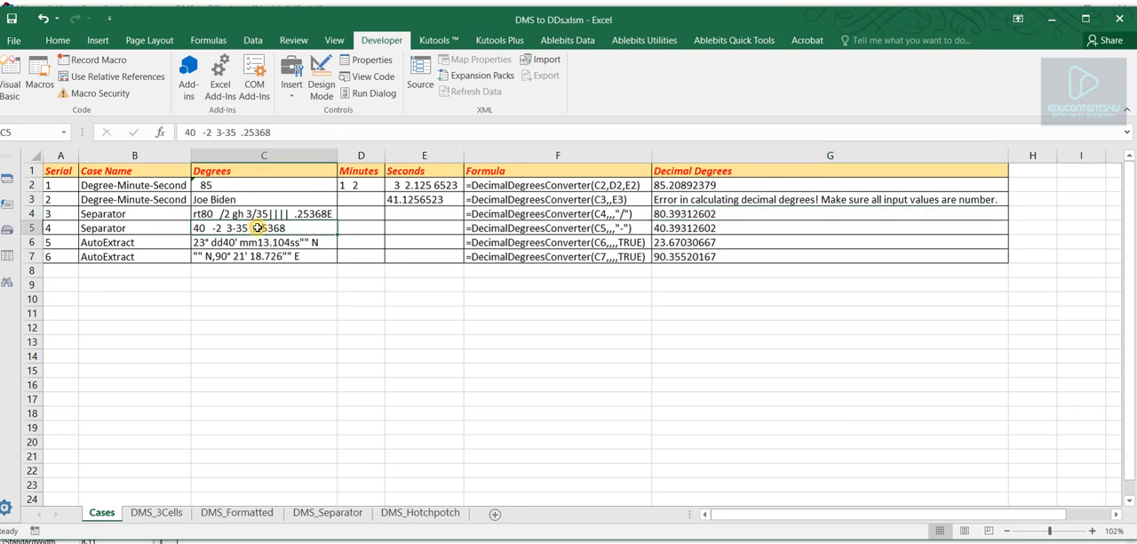
pyautogui.moveTo(144, 229); pyautogui.dragTo(143, 216)
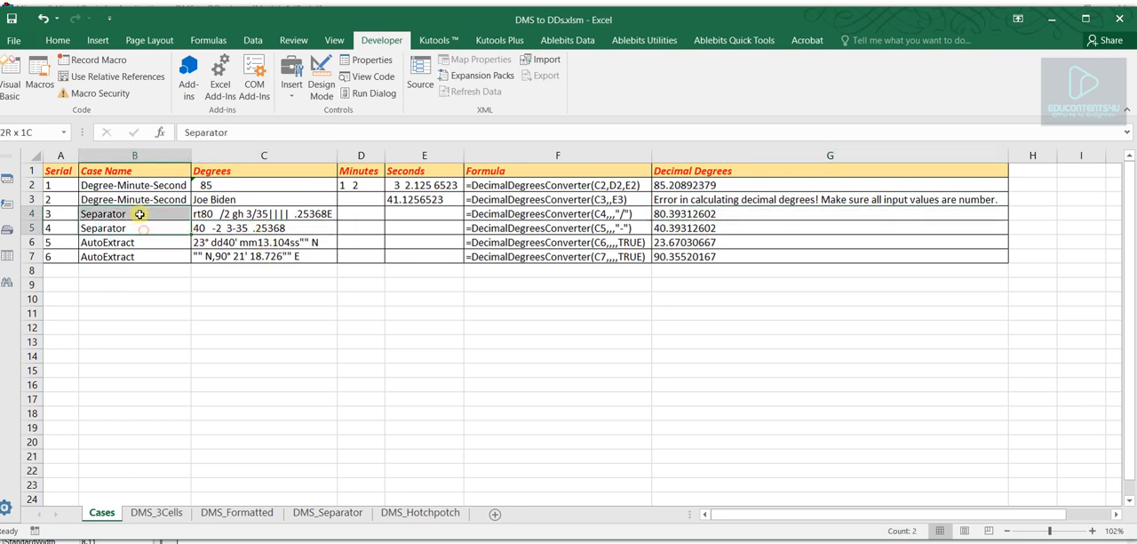
pyautogui.doubleClick(221, 227)
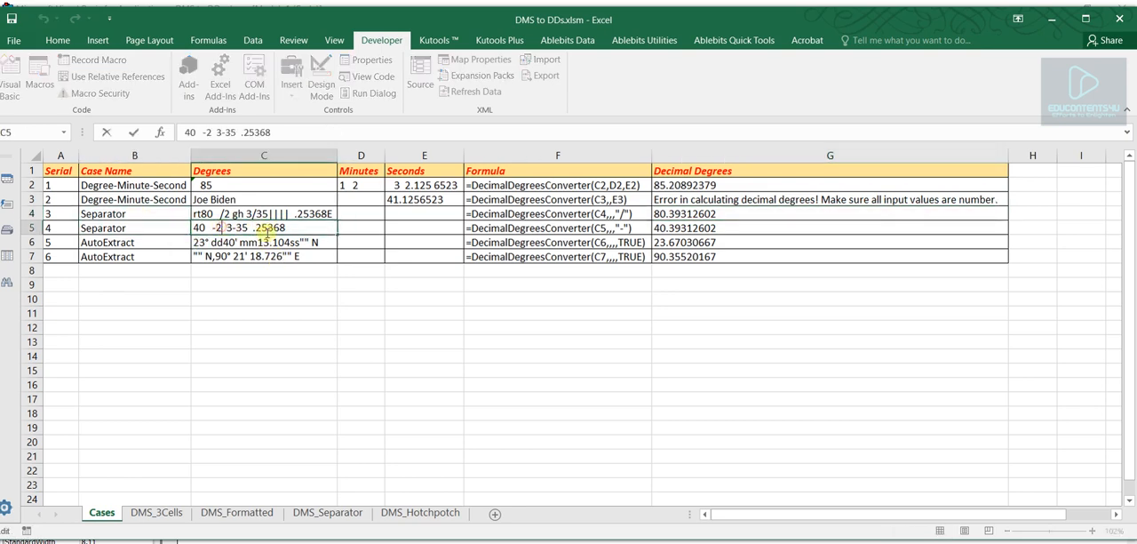
pyautogui.doubleClick(215, 228)
pyautogui.moveTo(211, 227); pyautogui.dragTo(205, 228)
pyautogui.click(641, 296)
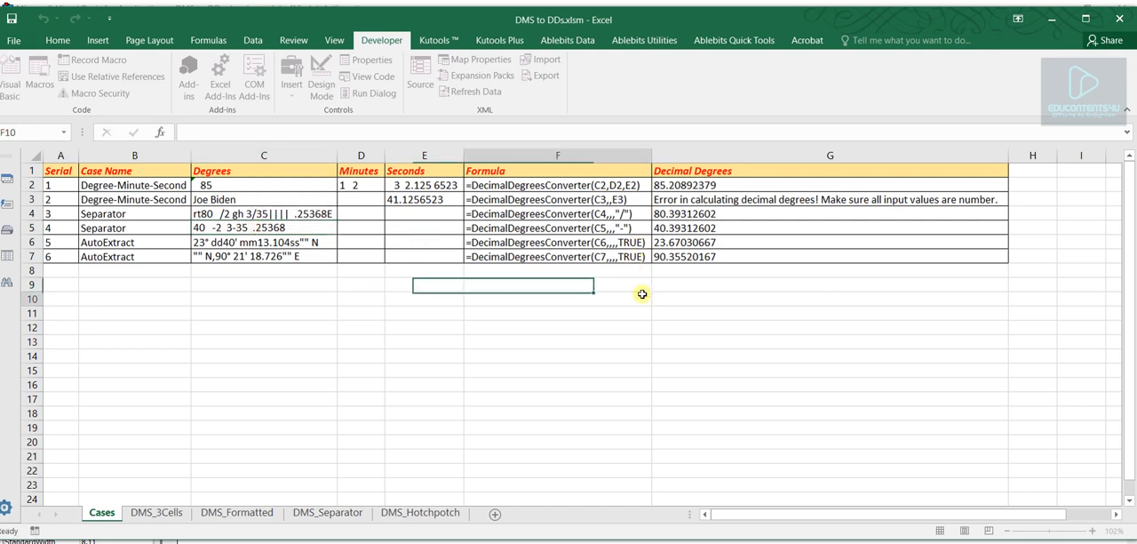
# - Compare the separator arguments in the F4 and F5 formulas
pyautogui.click(607, 214)
pyautogui.click(612, 230)
pyautogui.click(608, 213)
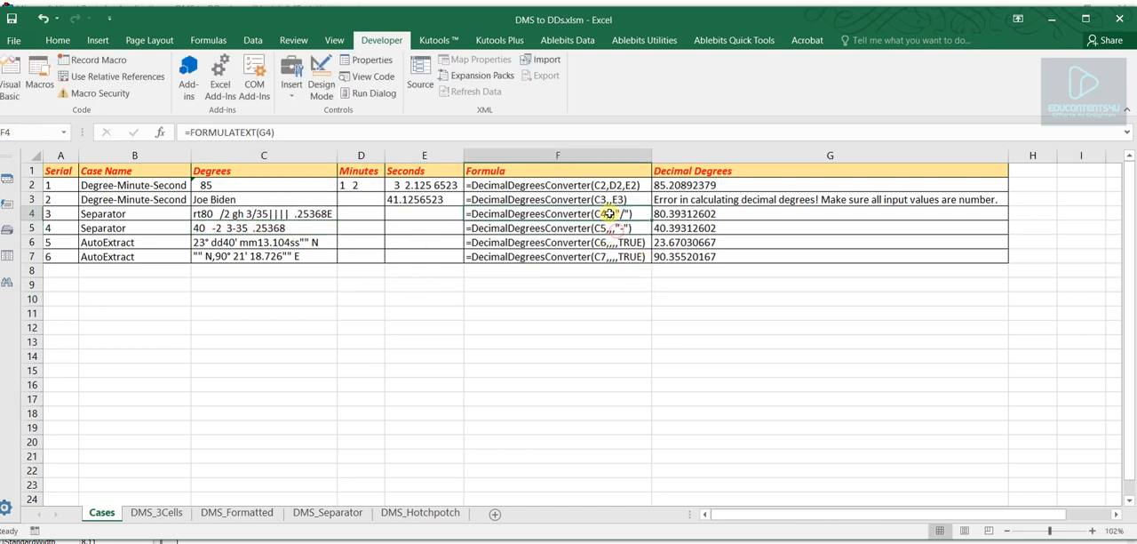
pyautogui.click(613, 229)
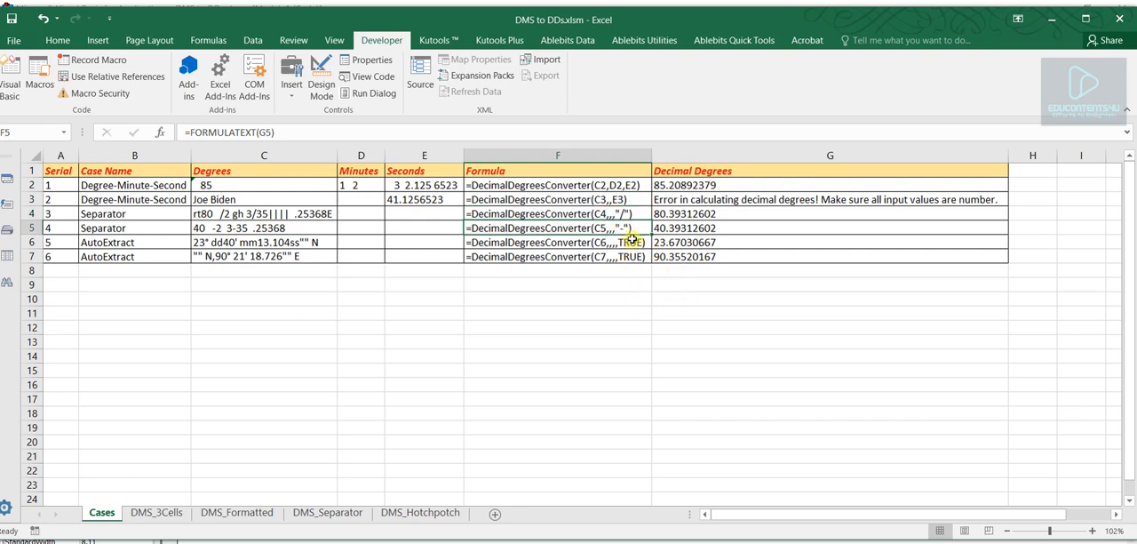
# - Review the G5 formula's C5 reference and skipped arguments, and compare the C5 entry with its decimal degrees result
pyautogui.click(708, 226)
pyautogui.doubleClick(313, 134)
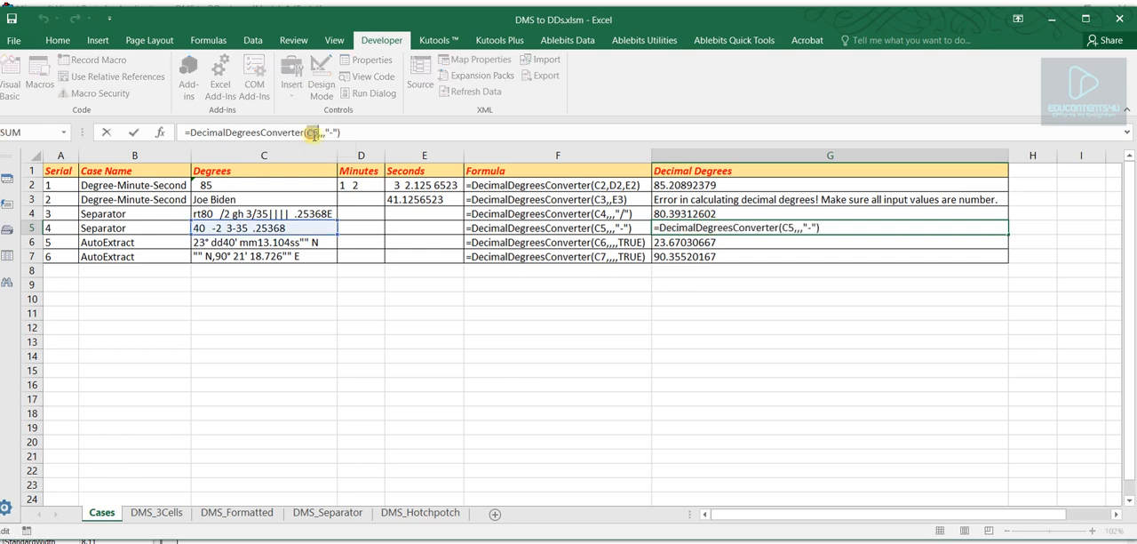
pyautogui.click(316, 134)
pyautogui.press('Return')
pyautogui.click(662, 228)
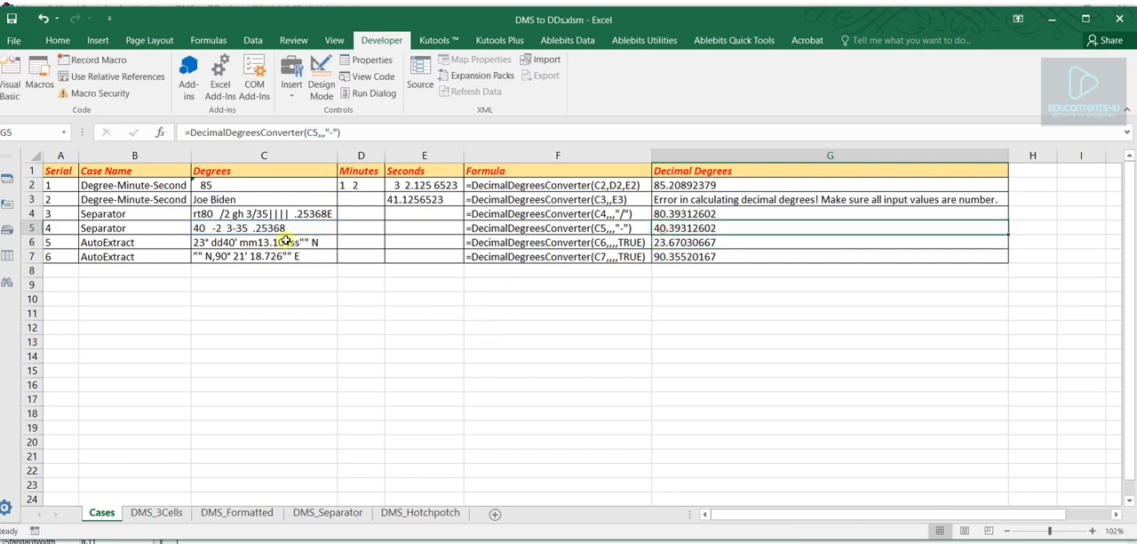
pyautogui.click(260, 227)
pyautogui.click(701, 224)
# - Review the AutoExtract cases in B6:B7 and compare the combined value in C6 with the Degrees, Minutes and Seconds headers
pyautogui.moveTo(127, 244); pyautogui.dragTo(130, 252)
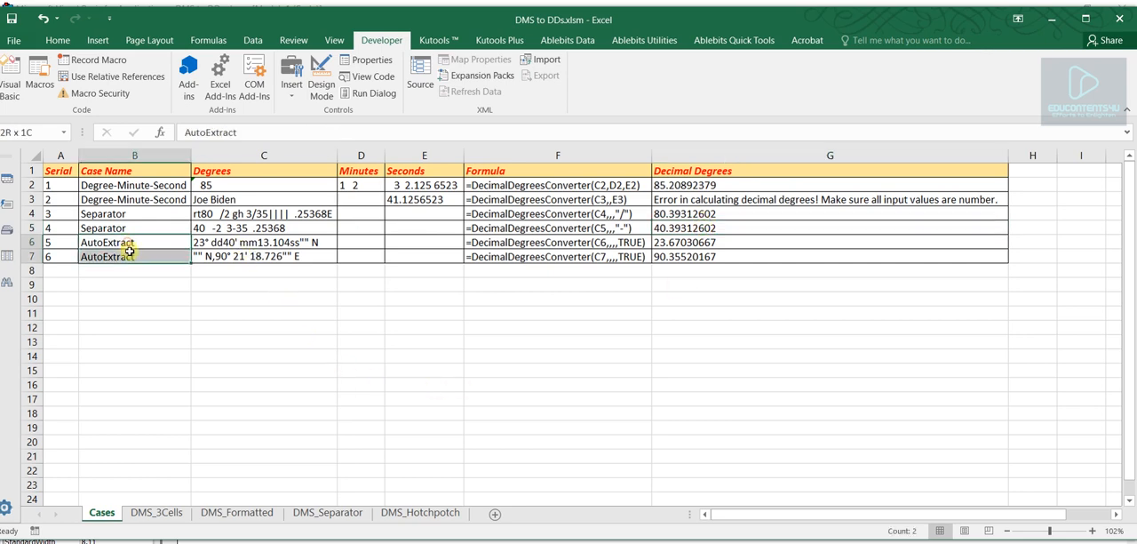
pyautogui.click(151, 304)
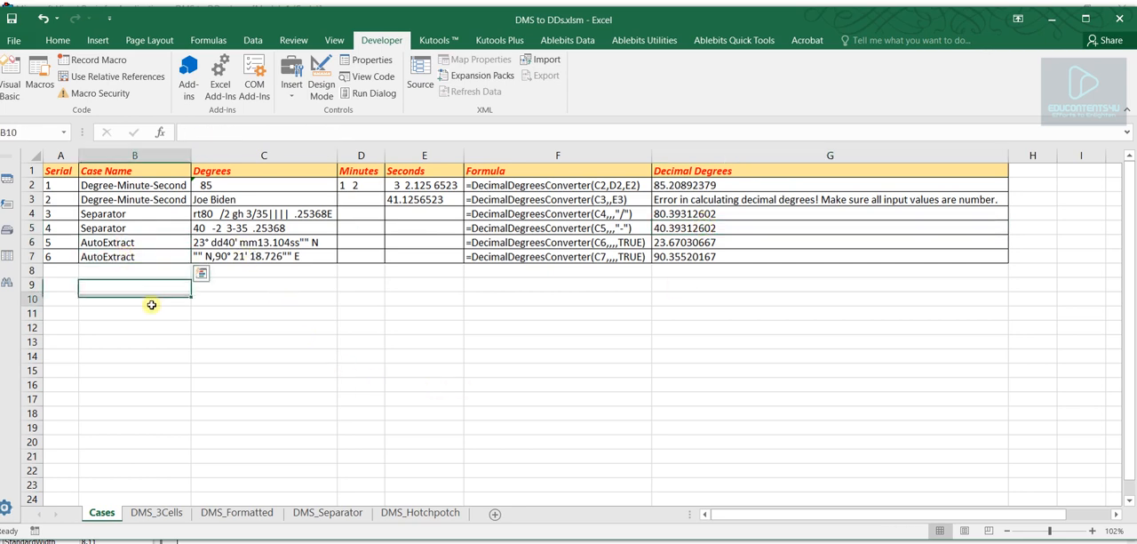
pyautogui.doubleClick(247, 245)
pyautogui.click(294, 320)
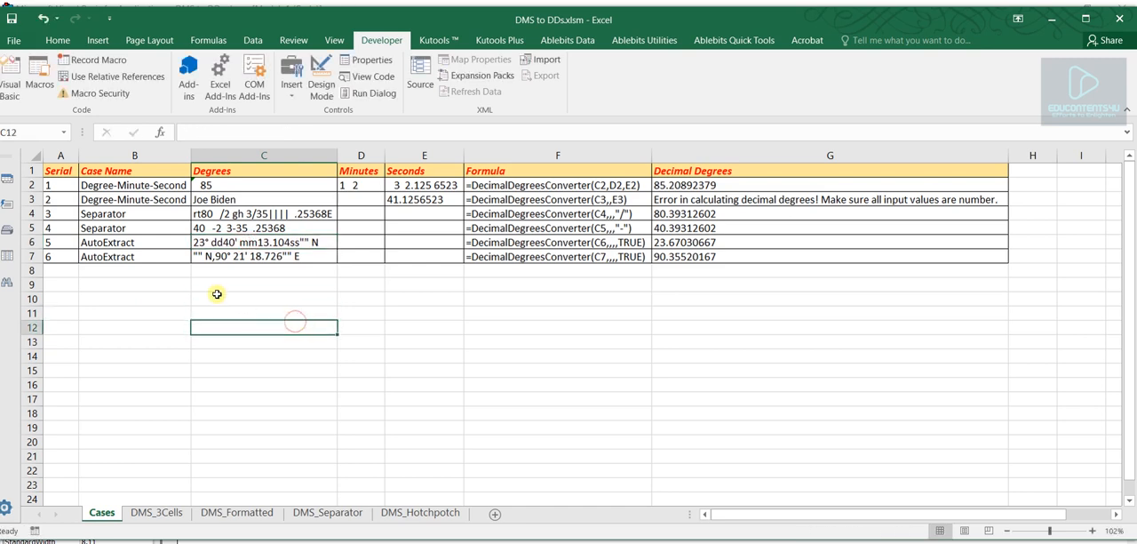
pyautogui.click(199, 240)
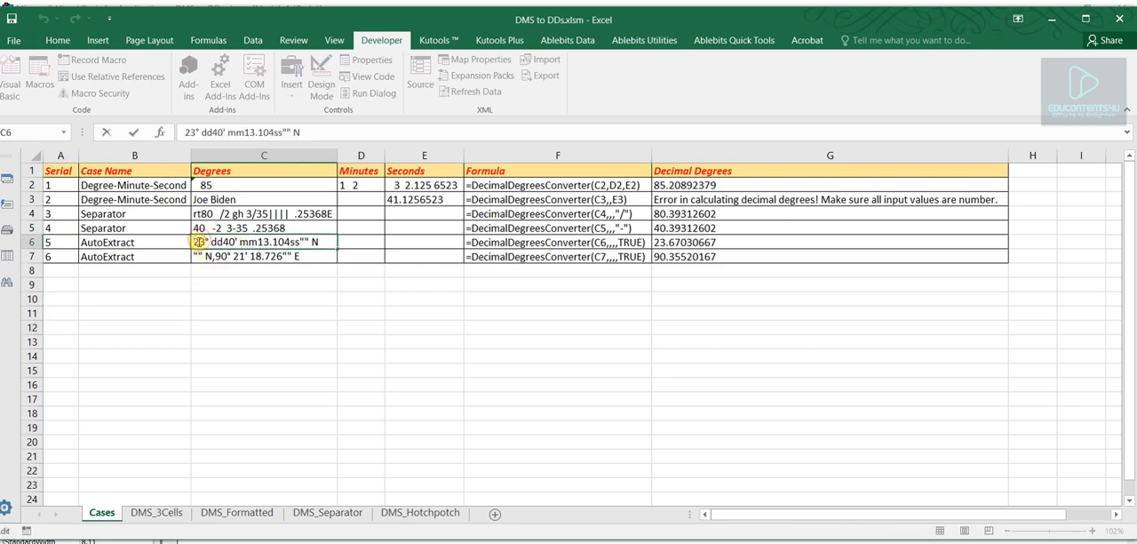
pyautogui.click(310, 176)
pyautogui.click(366, 171)
pyautogui.click(410, 173)
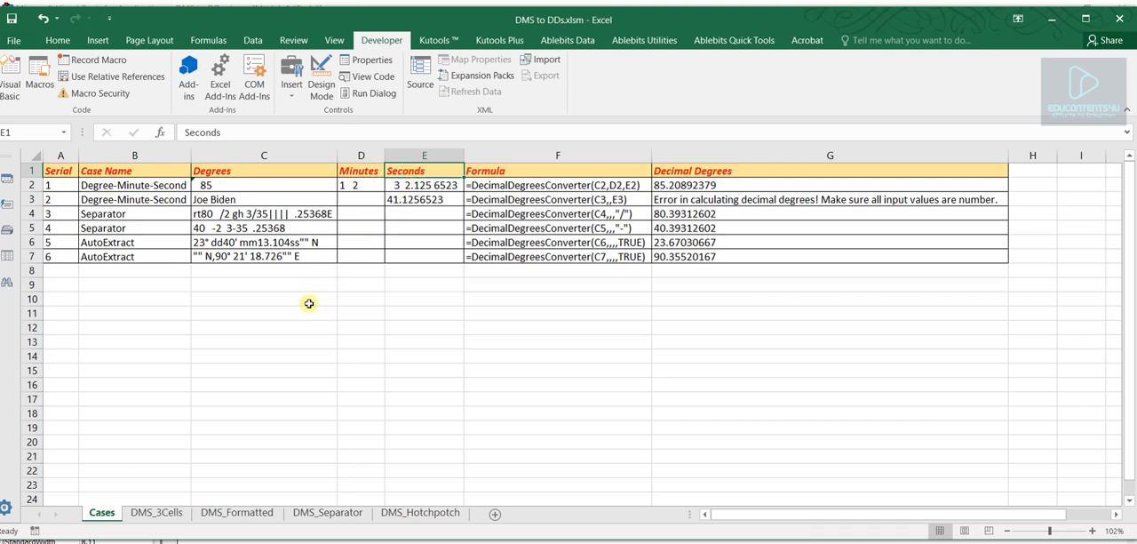
# - Inspect the degree symbol, space and "dd" text between the degrees and minutes numbers in C6
pyautogui.doubleClick(201, 242)
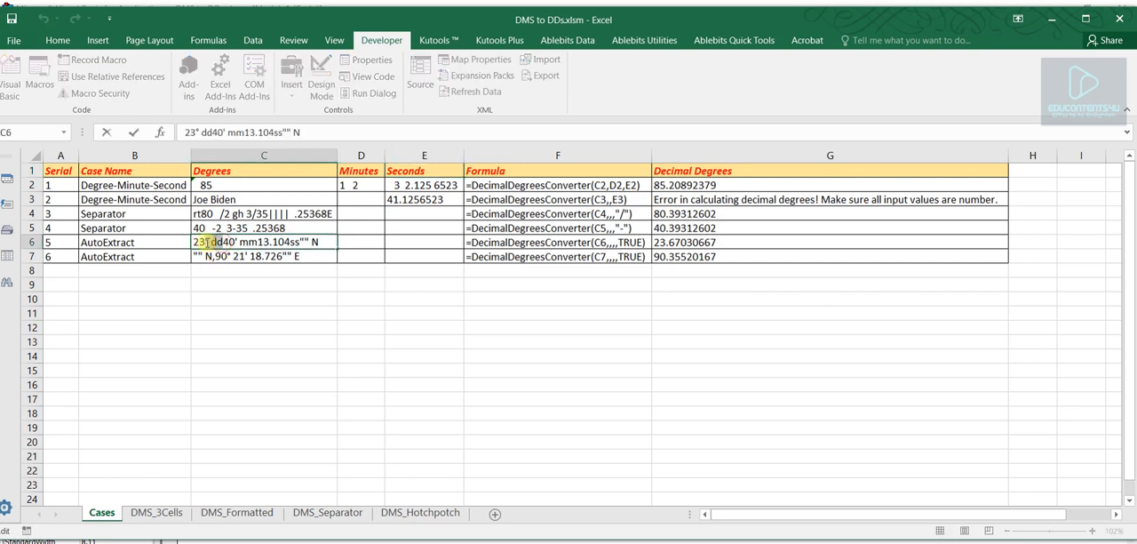
pyautogui.click(233, 308)
pyautogui.click(222, 241)
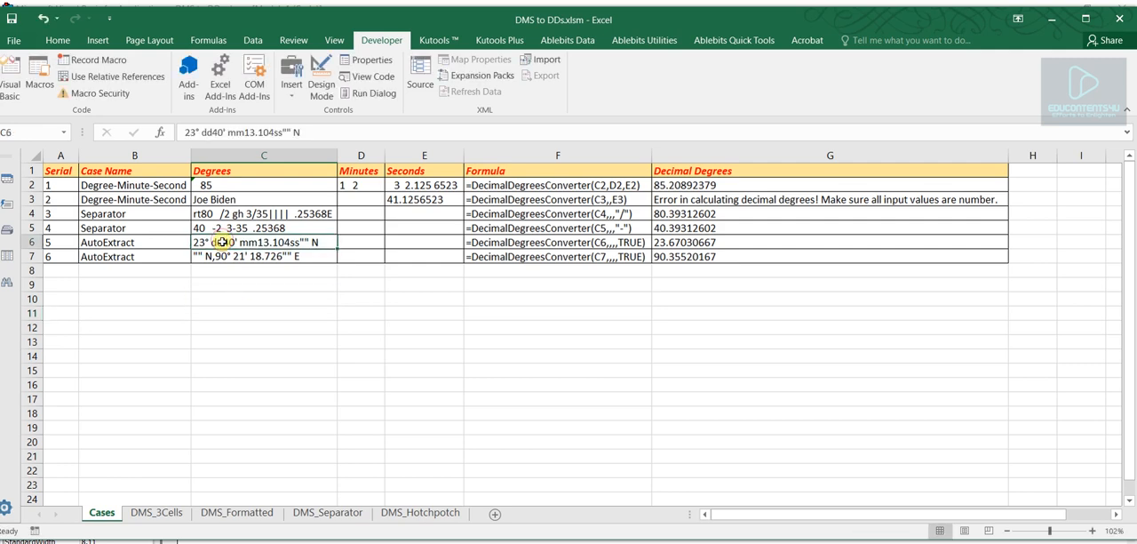
pyautogui.doubleClick(222, 241)
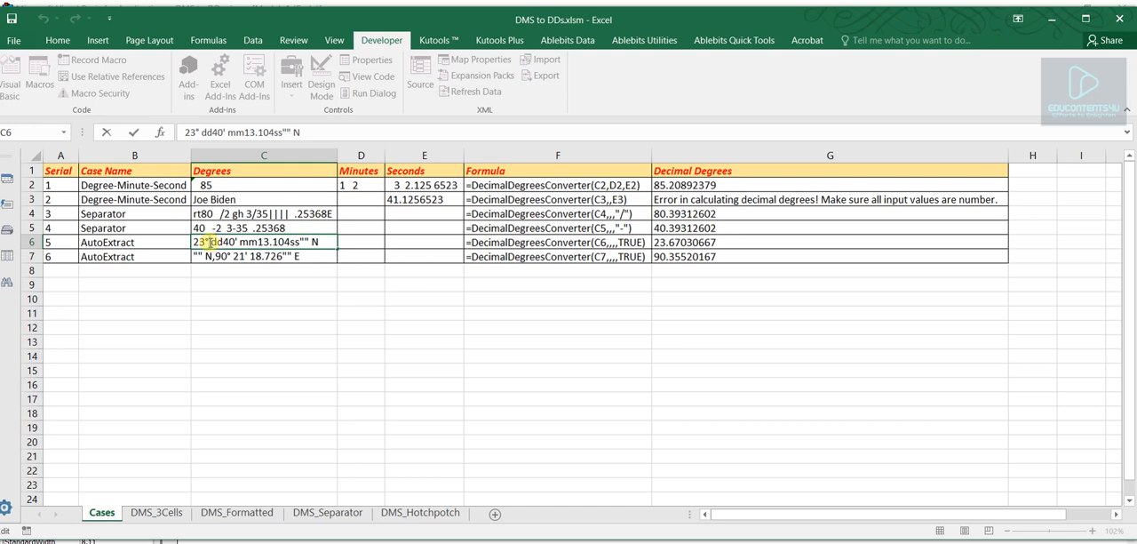
pyautogui.moveTo(211, 242); pyautogui.dragTo(219, 240)
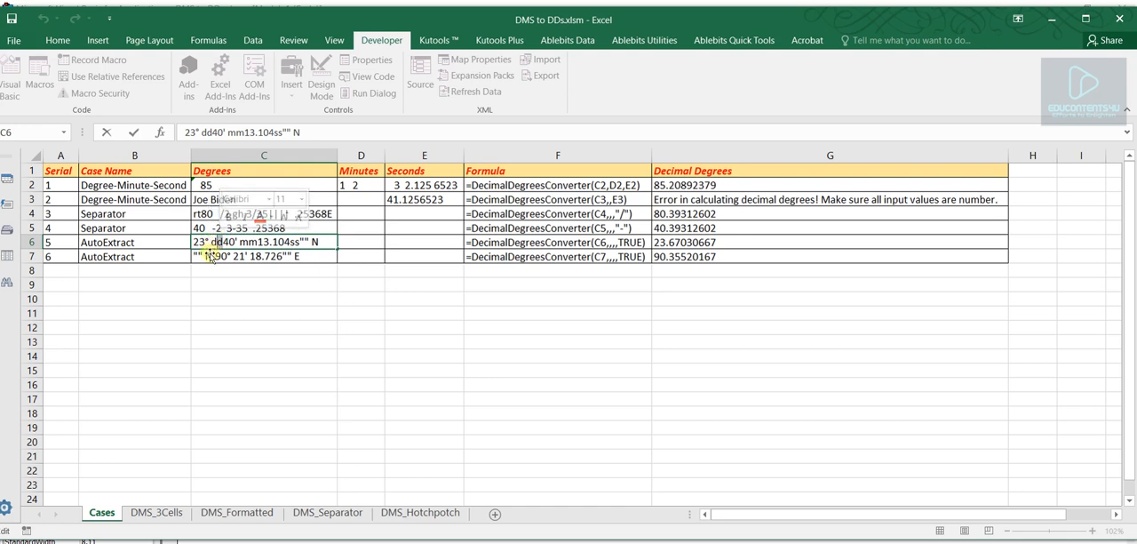
pyautogui.click(209, 303)
# - Examine the degrees, minutes and seconds numbers in C6 and the "mm" and "ss"" N" text around them
pyautogui.doubleClick(199, 242)
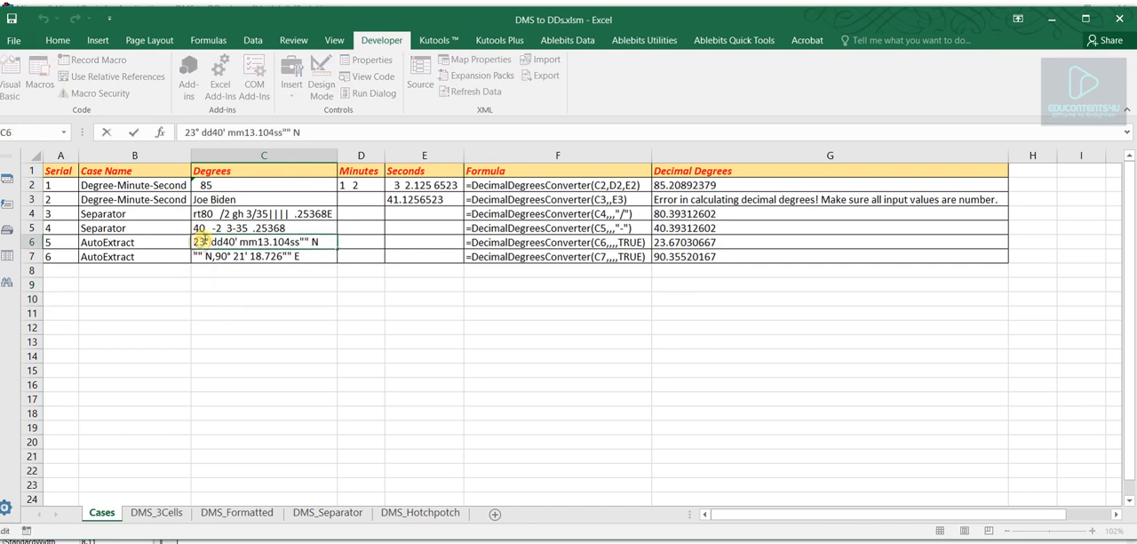
pyautogui.moveTo(195, 241); pyautogui.dragTo(240, 242)
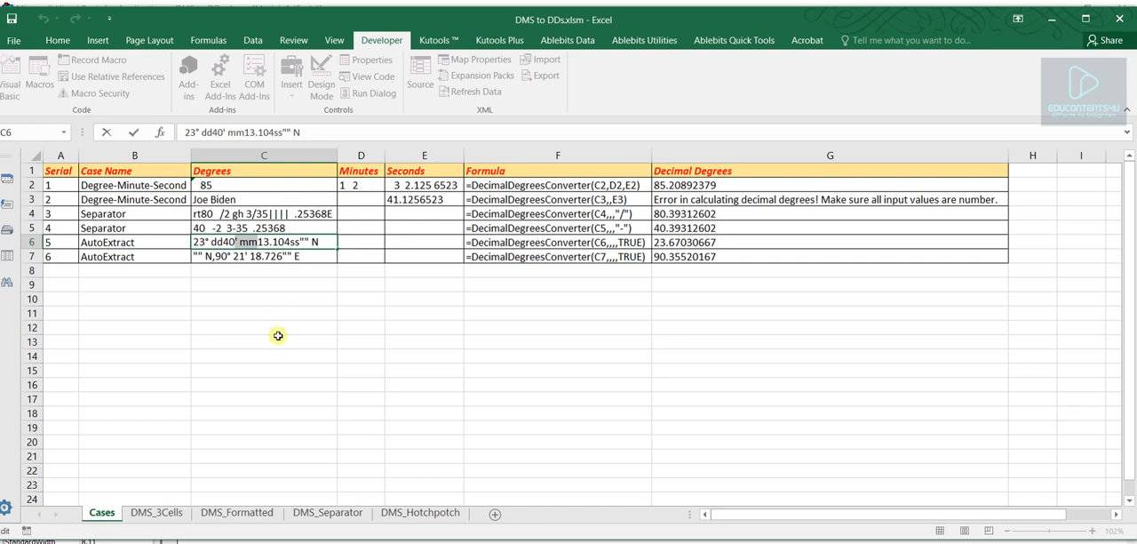
pyautogui.doubleClick(228, 241)
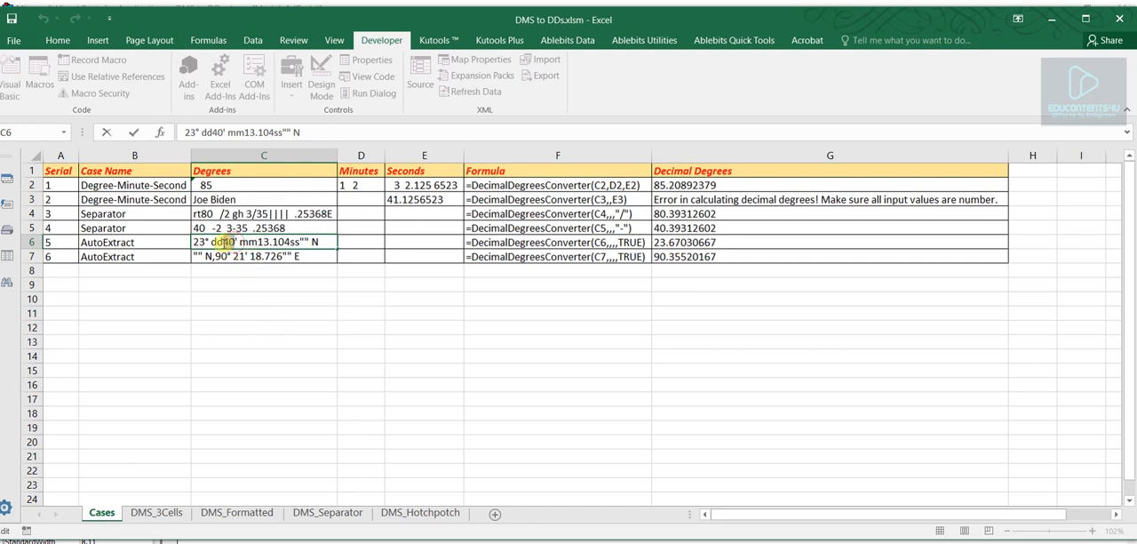
pyautogui.moveTo(224, 242); pyautogui.dragTo(294, 243)
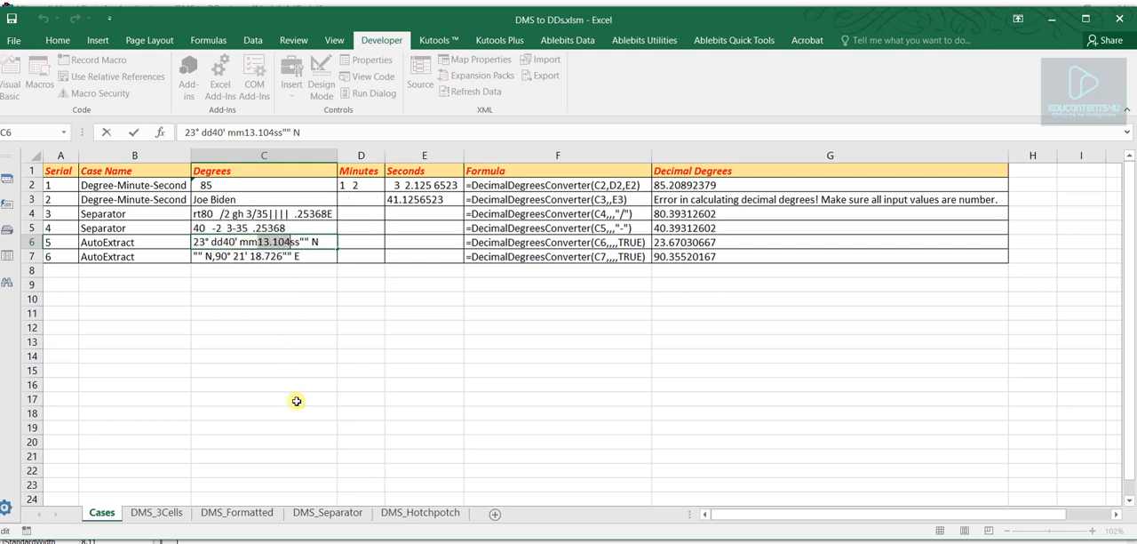
pyautogui.click(318, 243)
pyautogui.moveTo(324, 242); pyautogui.dragTo(294, 241)
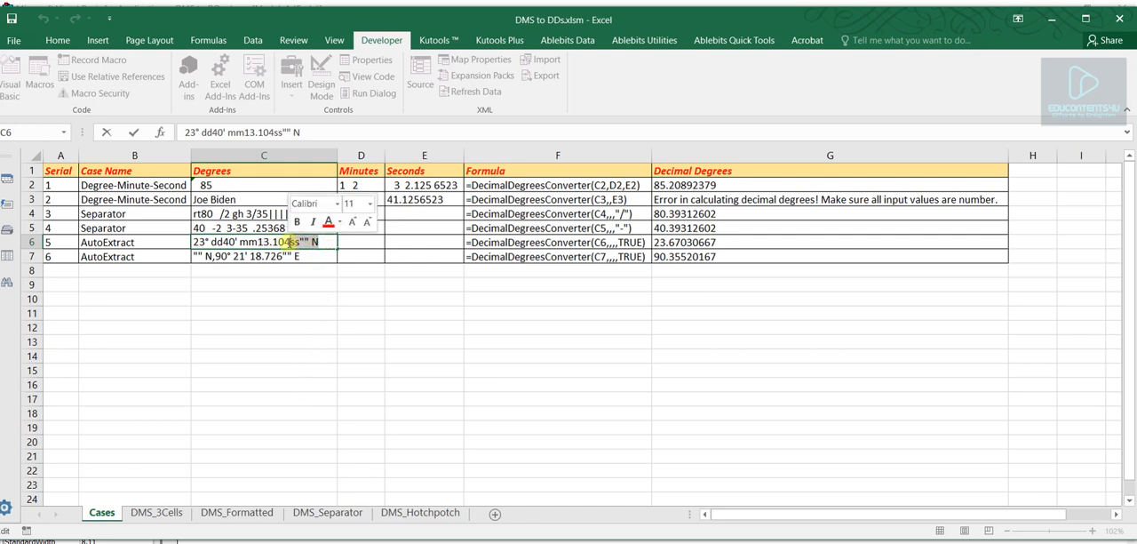
pyautogui.click(281, 296)
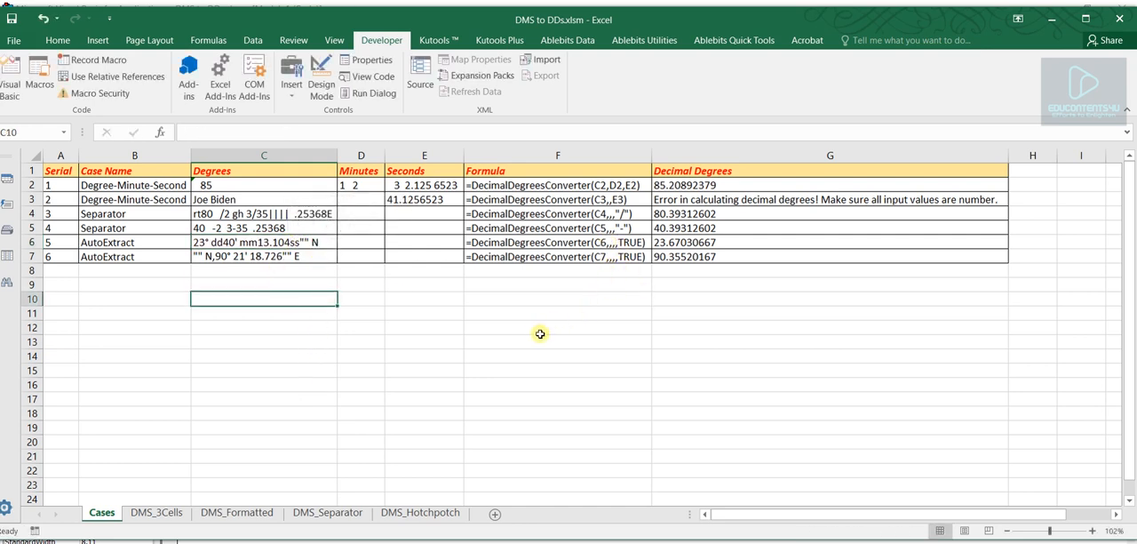
# - Review the G6 formula's C6 reference, skipped arguments and TRUE AutoExtract argument, and compare the C6 entry with its decimal degrees result
pyautogui.click(573, 241)
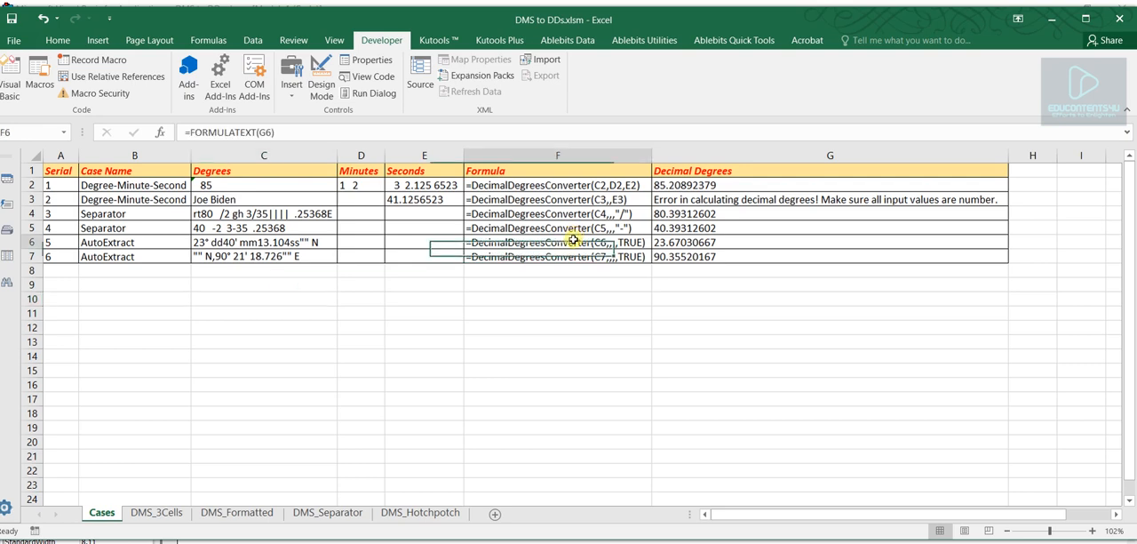
pyautogui.click(692, 244)
pyautogui.click(704, 298)
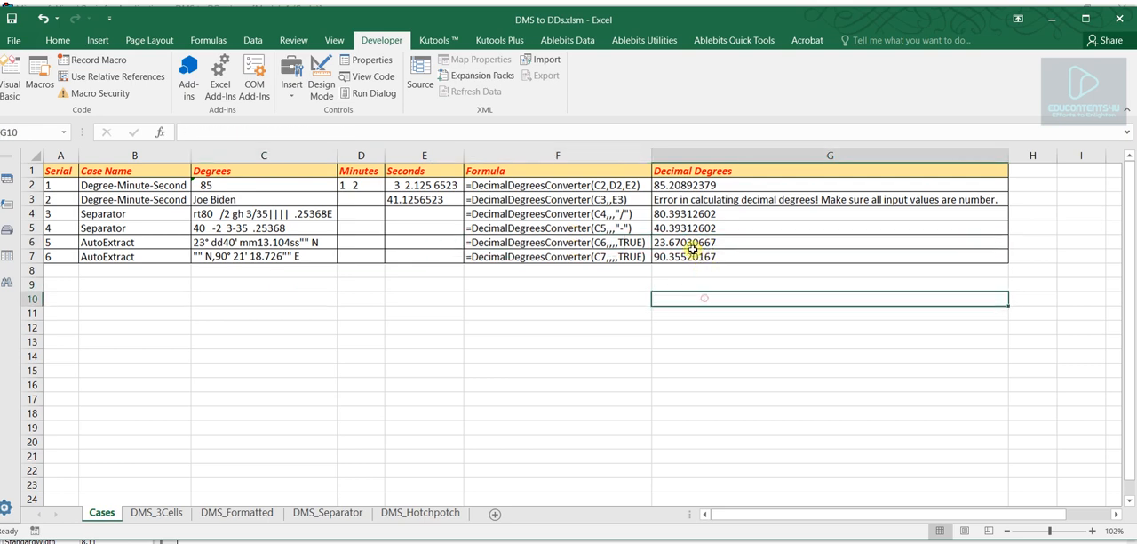
pyautogui.click(690, 245)
pyautogui.doubleClick(283, 130)
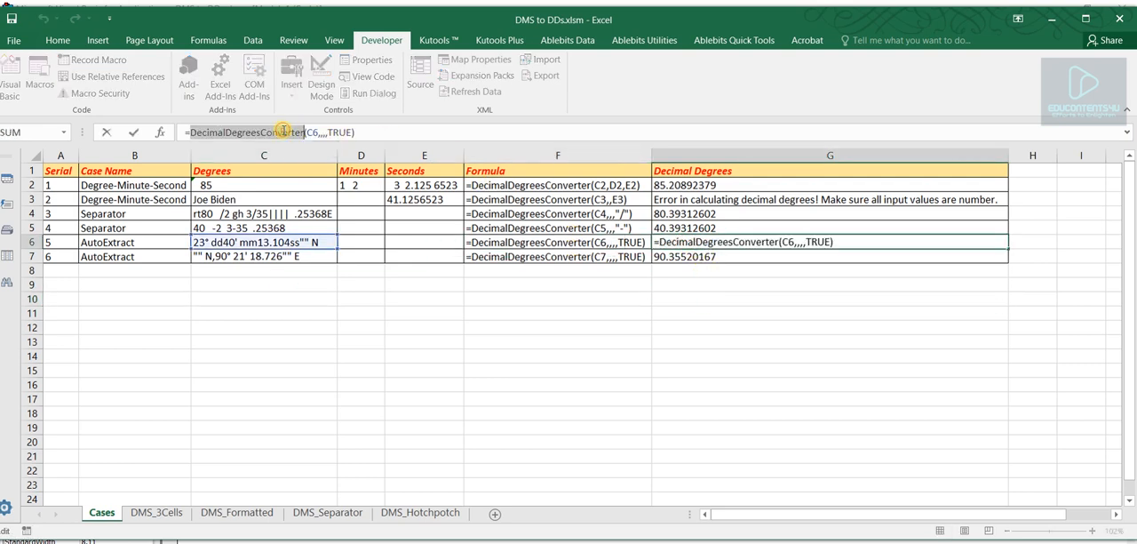
pyautogui.doubleClick(312, 132)
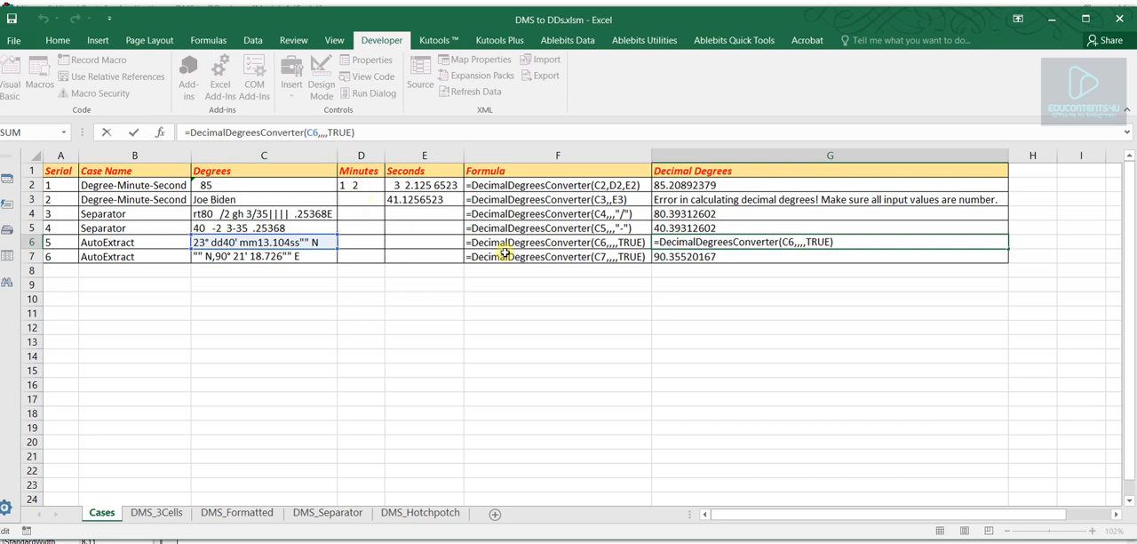
pyautogui.doubleClick(342, 131)
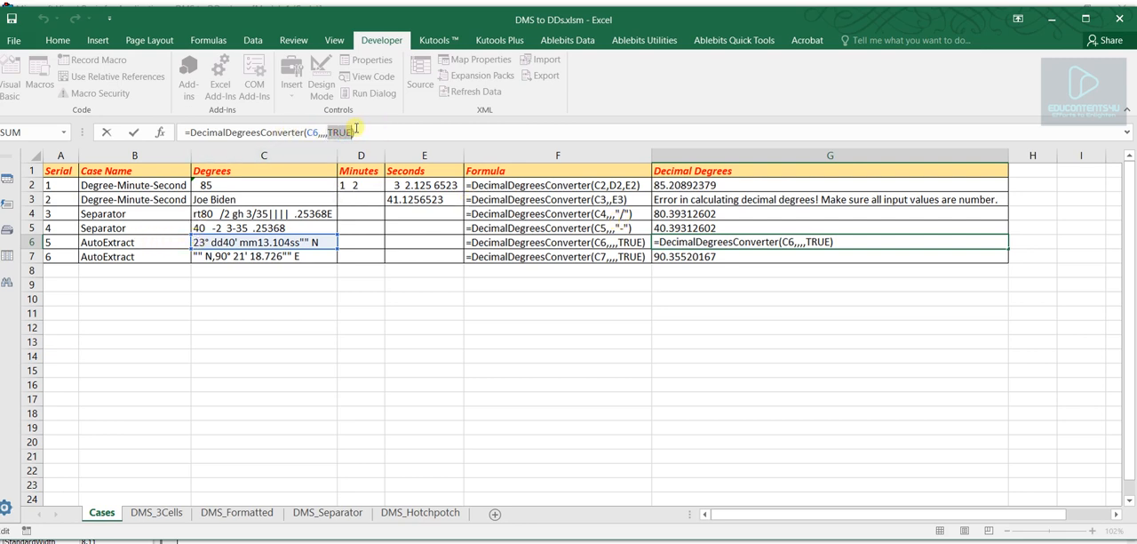
pyautogui.hotkey('ctrl', 'Return')
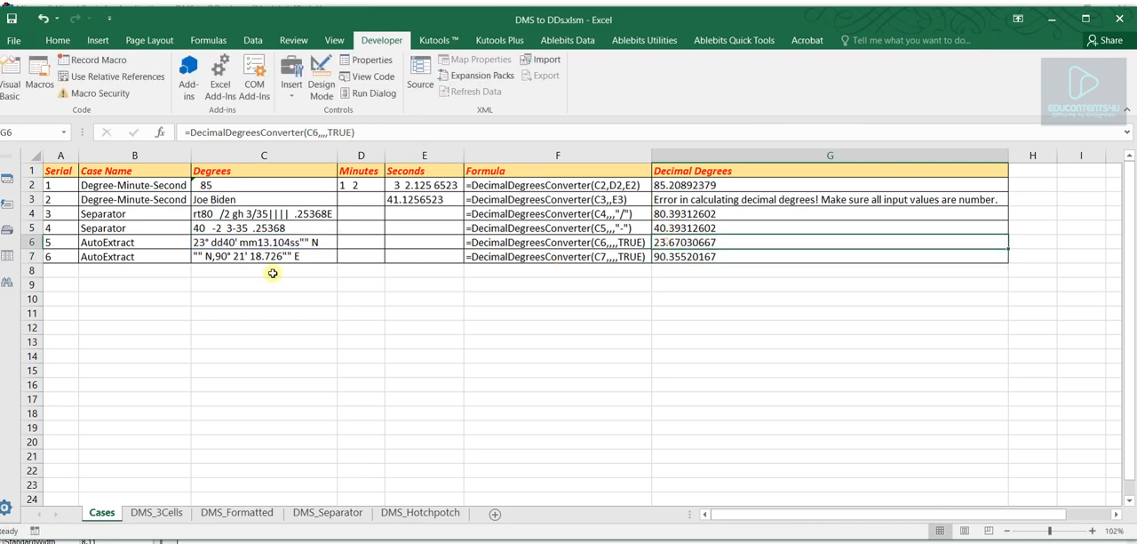
pyautogui.click(219, 242)
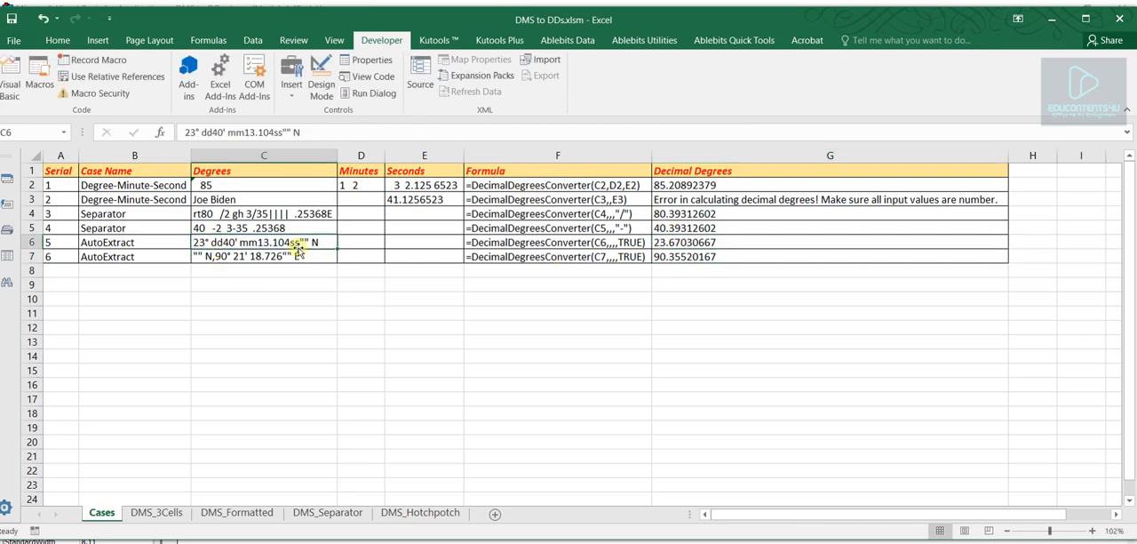
pyautogui.click(695, 243)
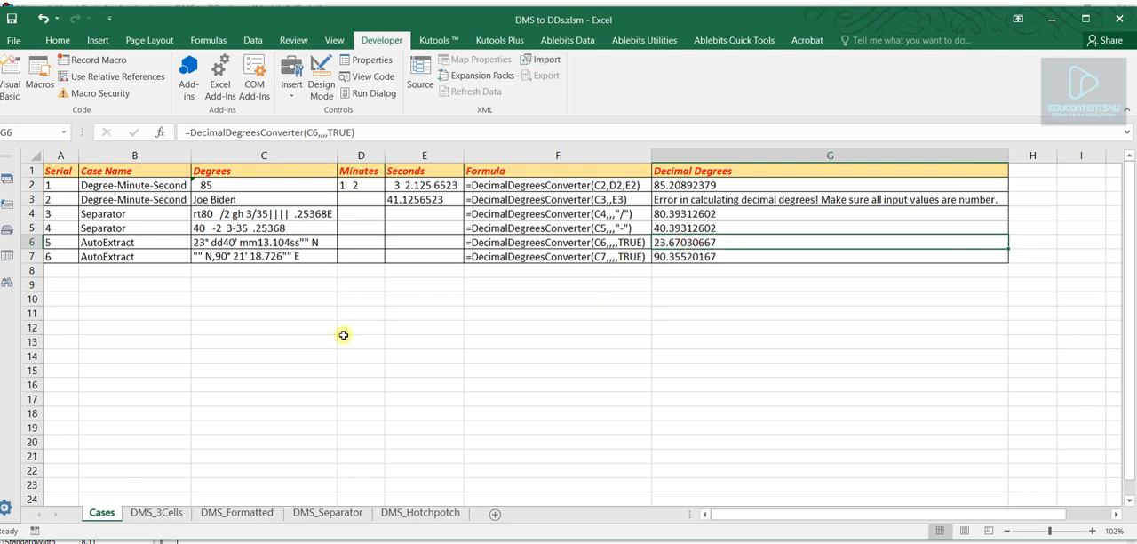
# - Examine the second AutoExtract case in row 7, checking the C7 text and the G7 formula's reference, skipped arguments and TRUE option
pyautogui.click(222, 257)
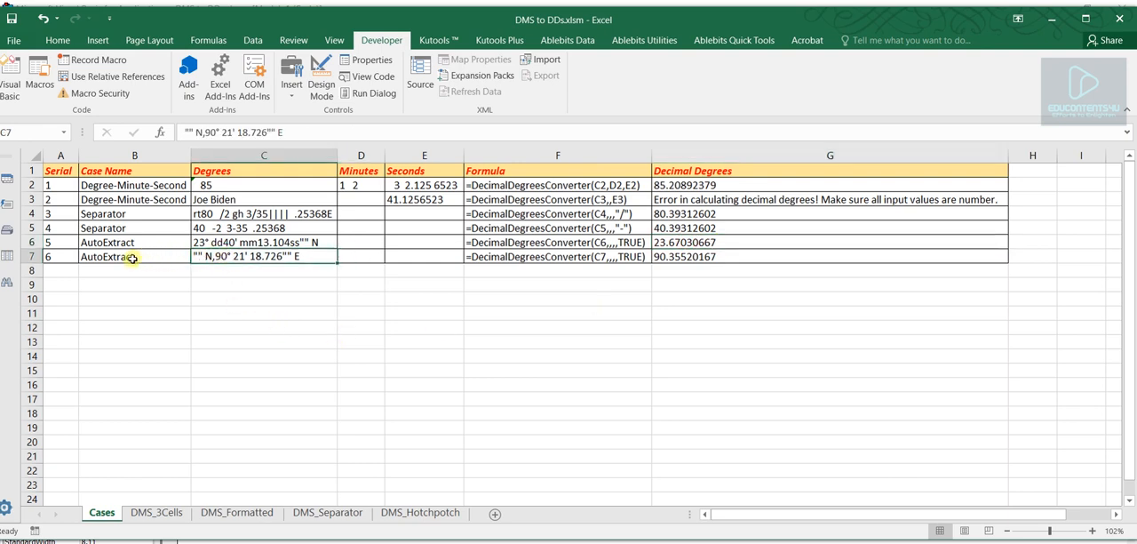
pyautogui.click(132, 258)
pyautogui.click(247, 258)
pyautogui.click(721, 257)
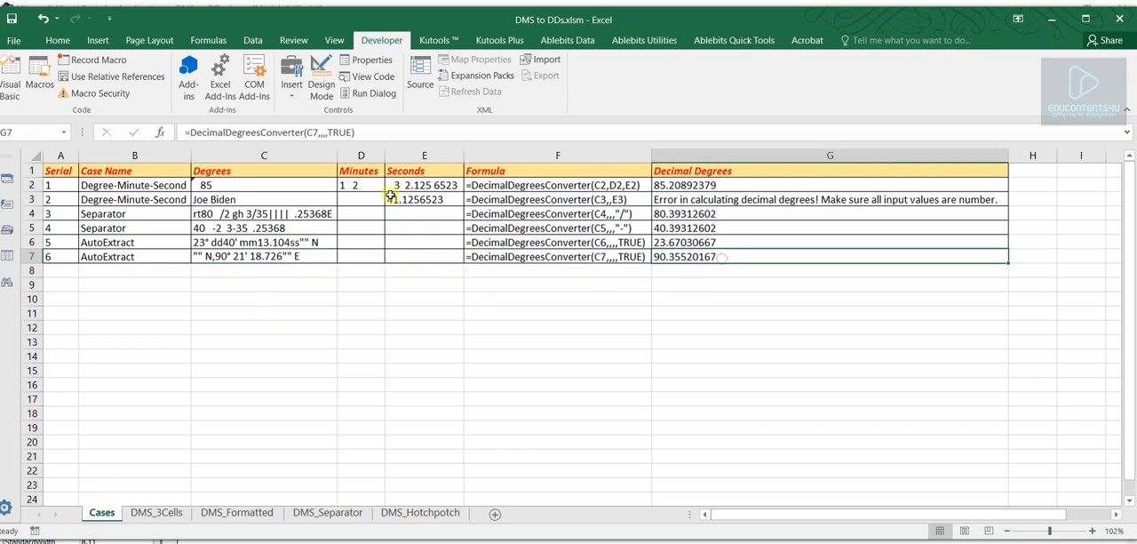
pyautogui.doubleClick(273, 136)
pyautogui.doubleClick(313, 133)
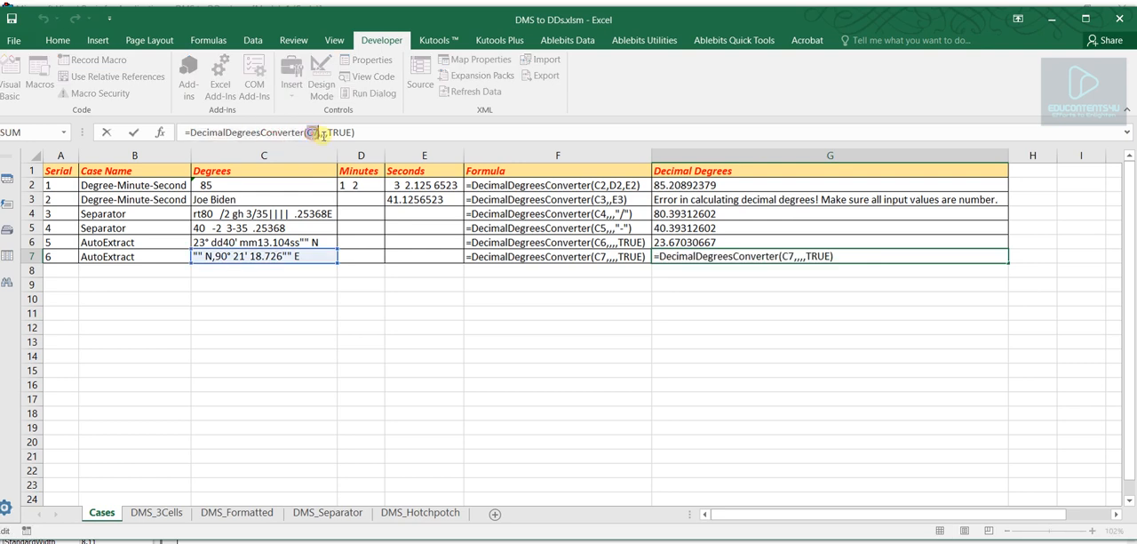
pyautogui.click(326, 136)
pyautogui.doubleClick(333, 132)
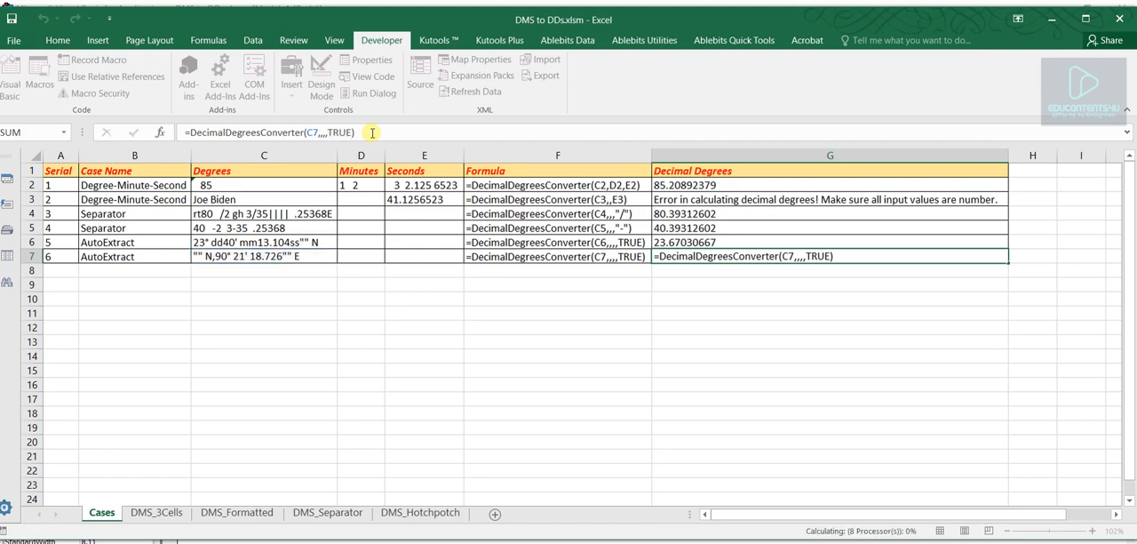
pyautogui.press('Return')
# - Open the DMS_3Cells sheet and review its Latitude and Longitude column groups
pyautogui.hotkey('ctrl', 'pagedown')
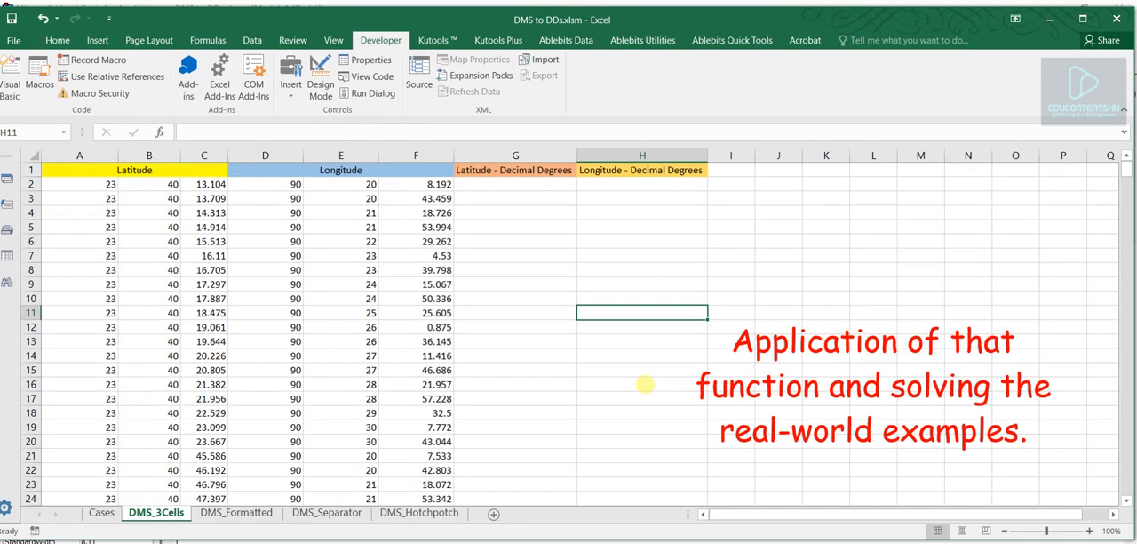
pyautogui.click(306, 341)
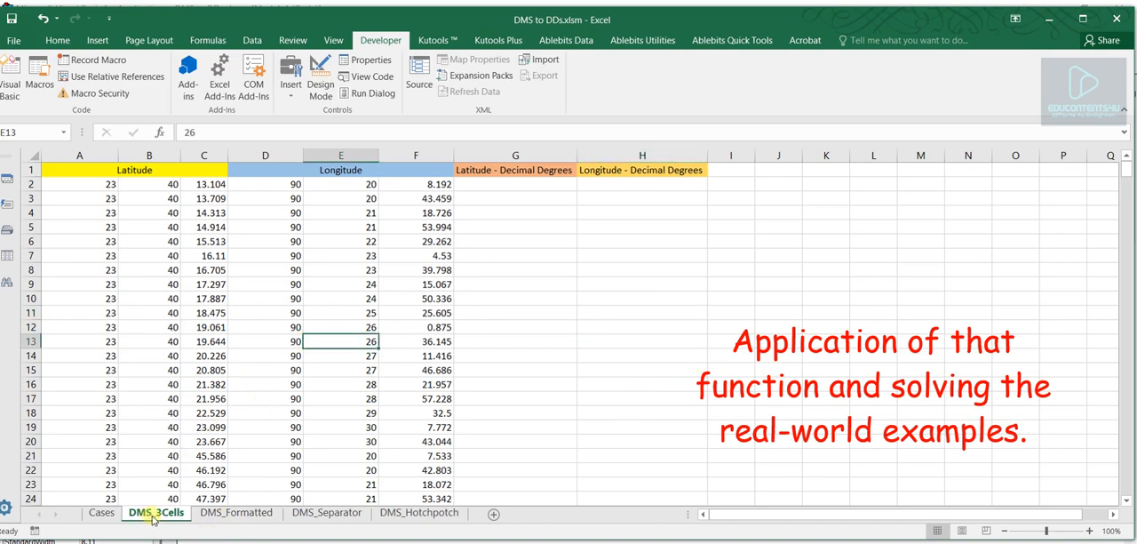
pyautogui.click(542, 215)
pyautogui.click(130, 173)
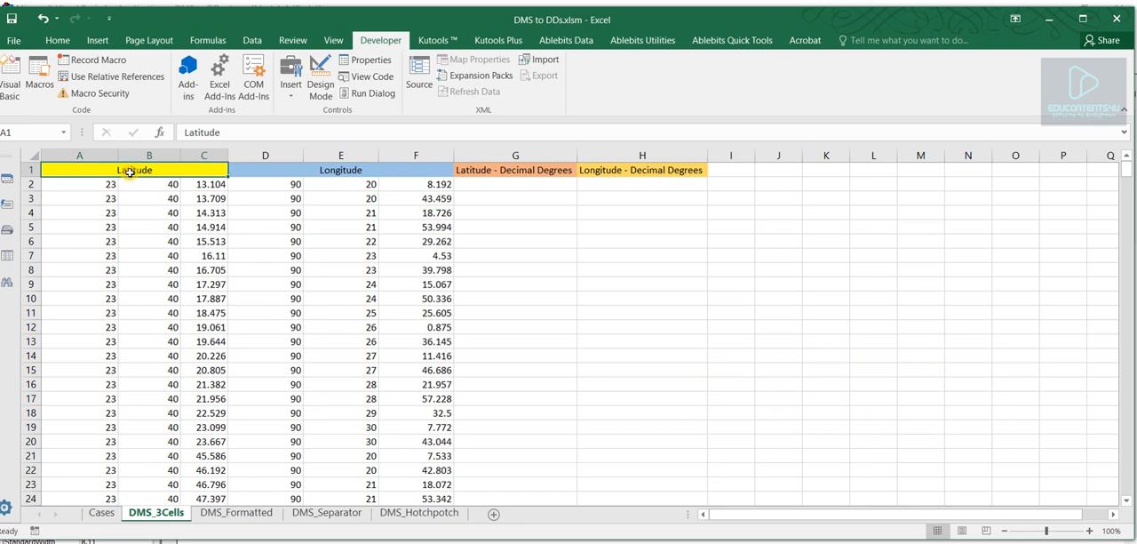
pyautogui.click(309, 169)
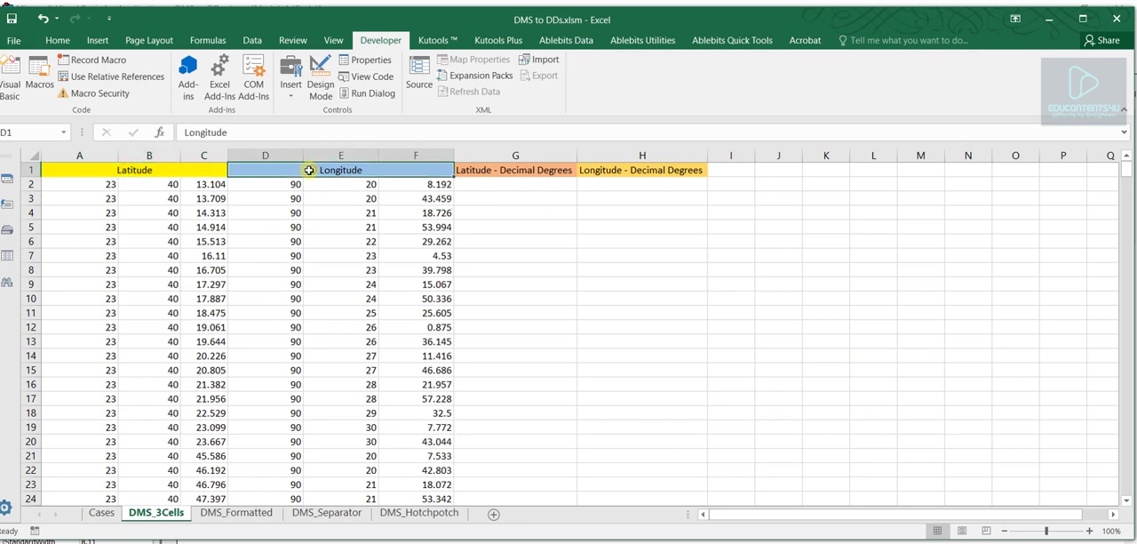
# - Examine the separate degrees, minutes and seconds cells for latitude in A2:C2 and longitude in D2:F2
pyautogui.click(90, 184)
pyautogui.moveTo(114, 185); pyautogui.dragTo(198, 188)
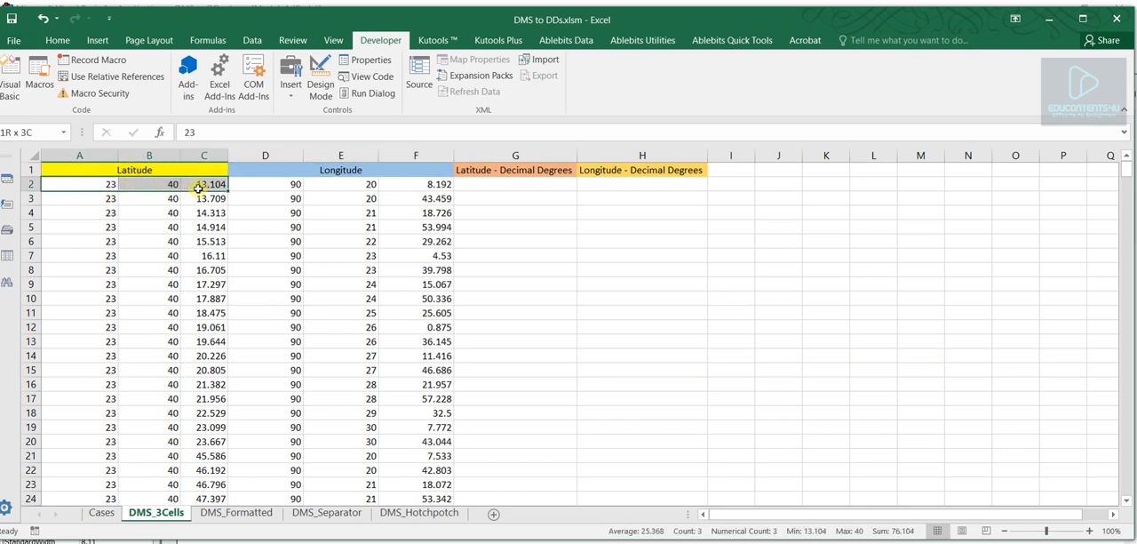
pyautogui.click(103, 183)
pyautogui.click(153, 185)
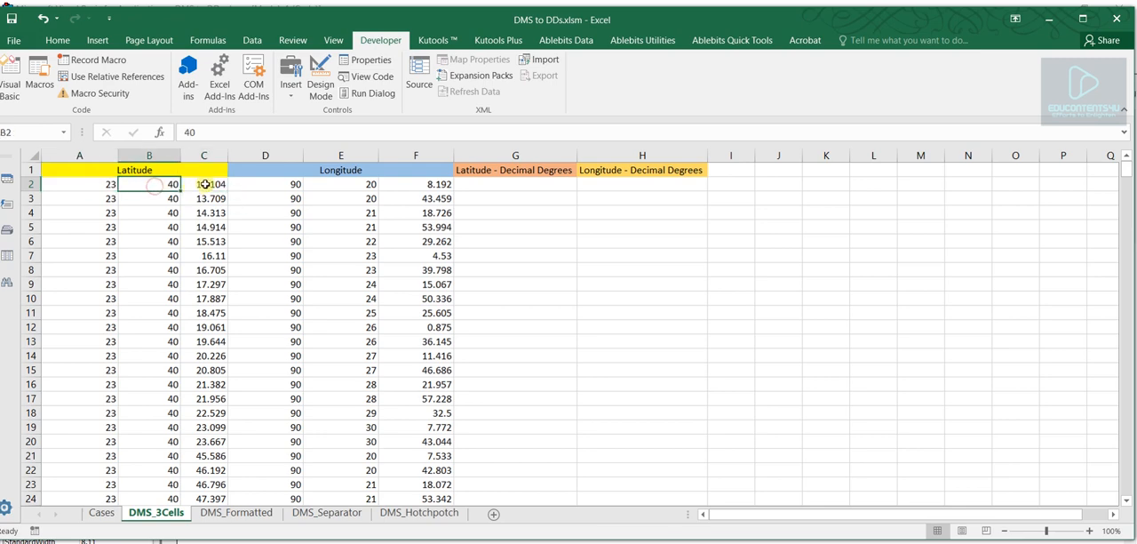
pyautogui.click(207, 184)
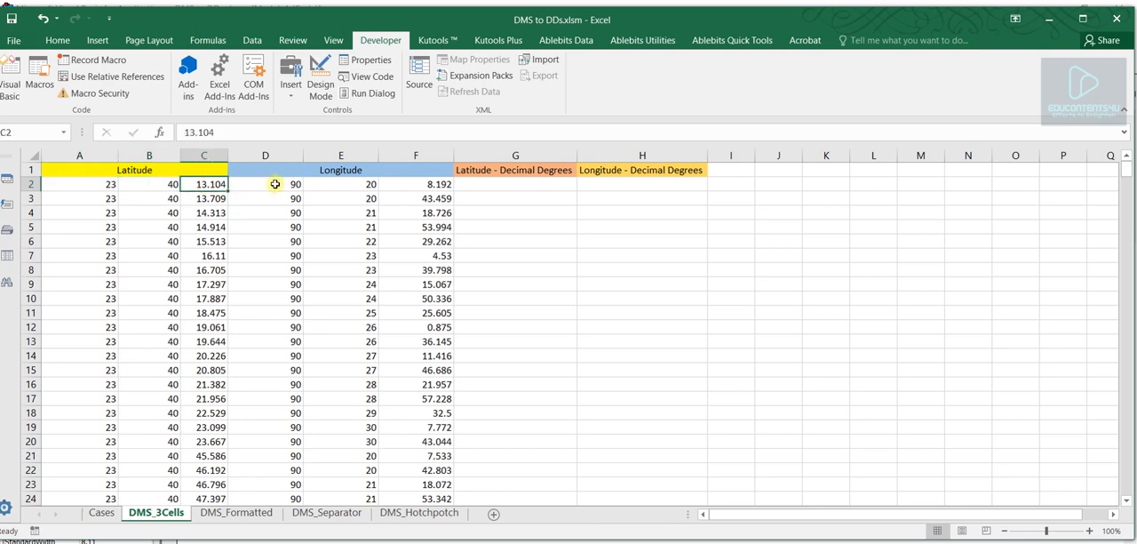
pyautogui.click(275, 184)
pyautogui.click(343, 184)
pyautogui.click(409, 184)
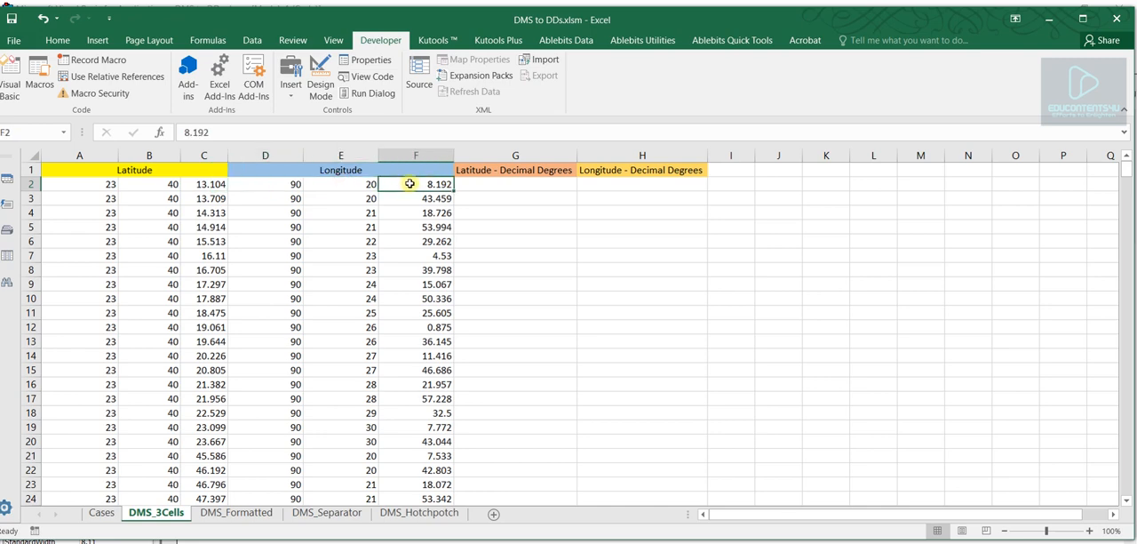
# - Enter =DecimalDegreesConverter(A2,B2,C2) in G2 to convert the first latitude to decimal degrees
pyautogui.click(478, 184)
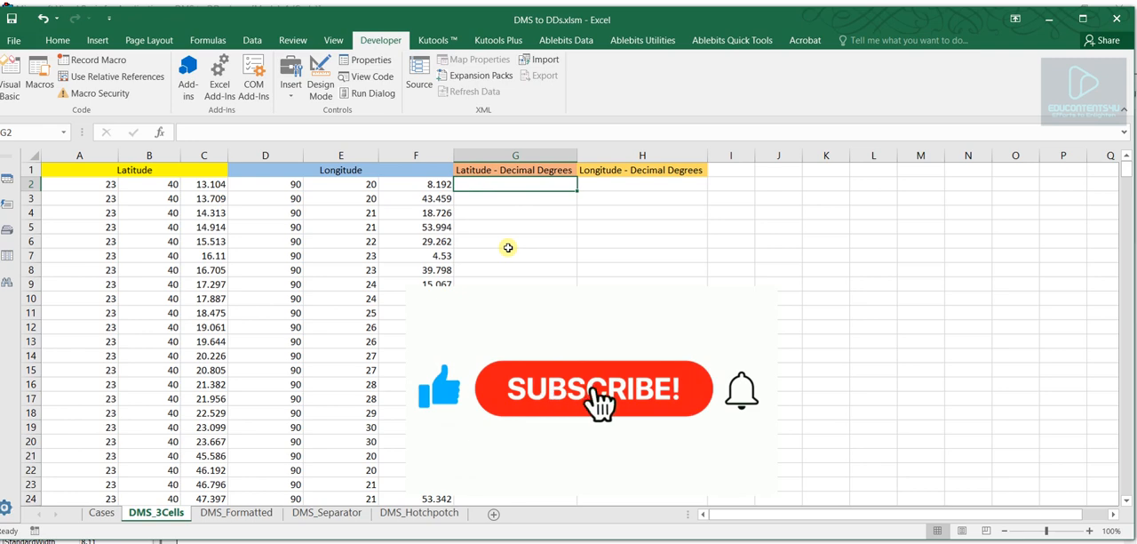
pyautogui.write('=decima')
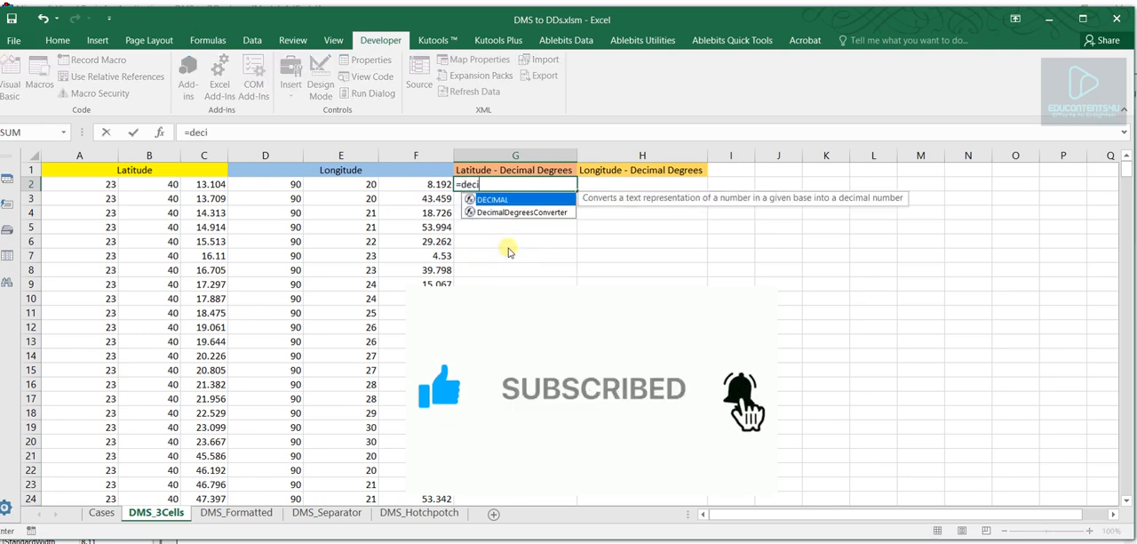
pyautogui.doubleClick(521, 211)
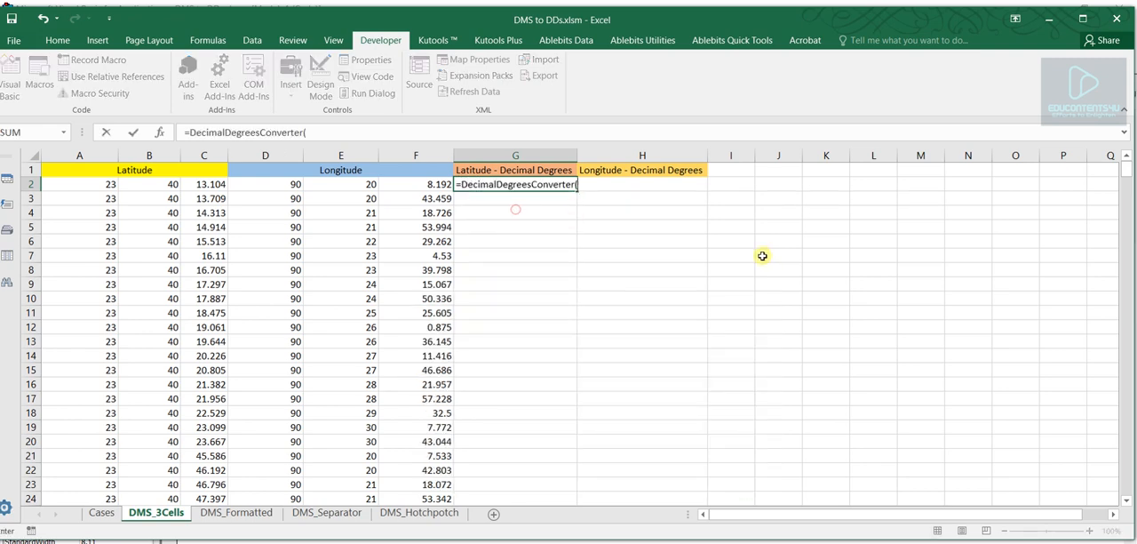
pyautogui.click(108, 185)
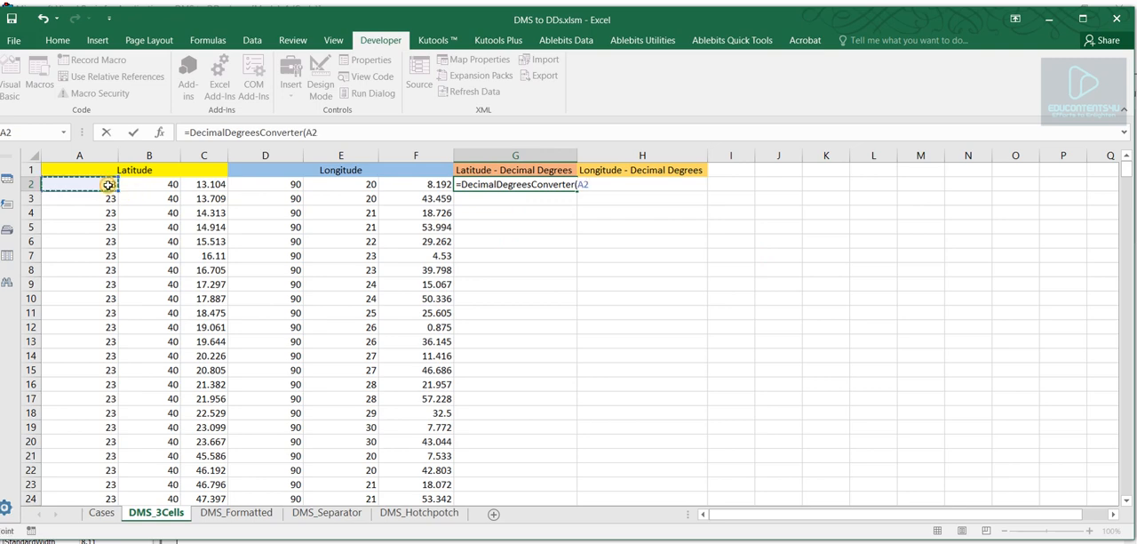
pyautogui.write(',')
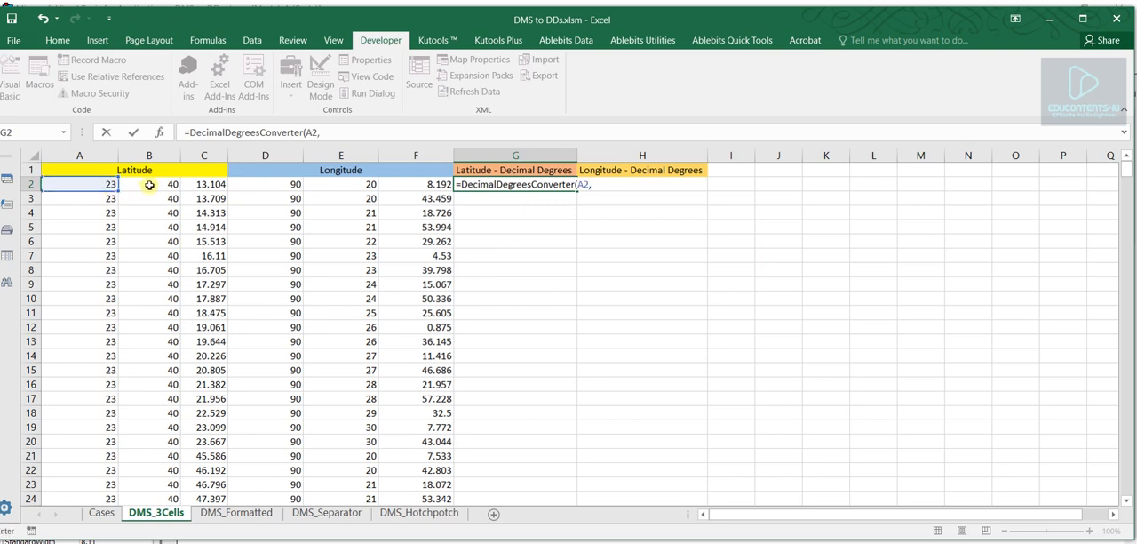
pyautogui.click(150, 184)
pyautogui.write(',')
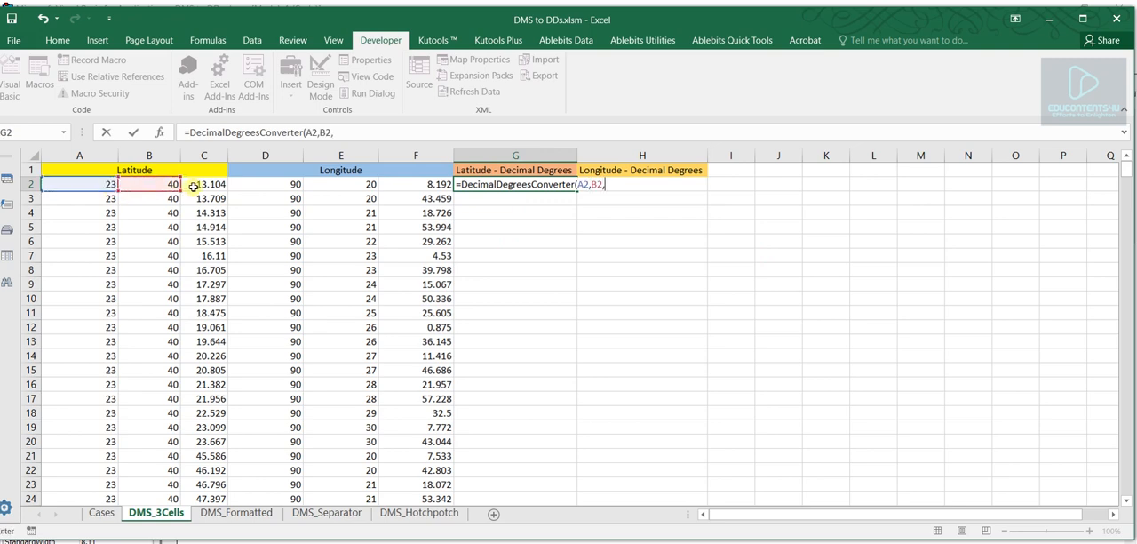
pyautogui.click(194, 186)
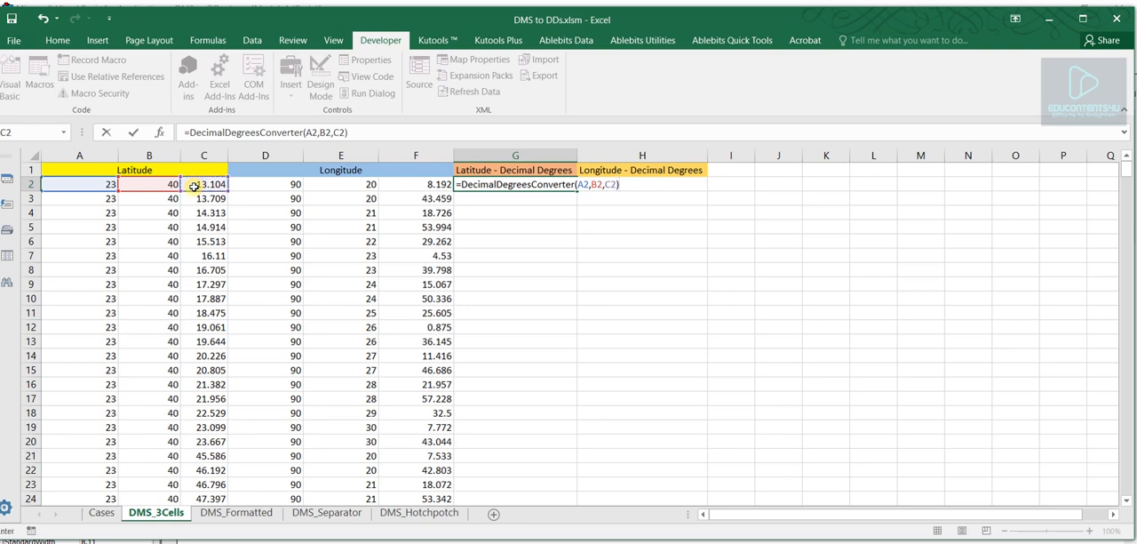
pyautogui.write(')')
pyautogui.press('Return')
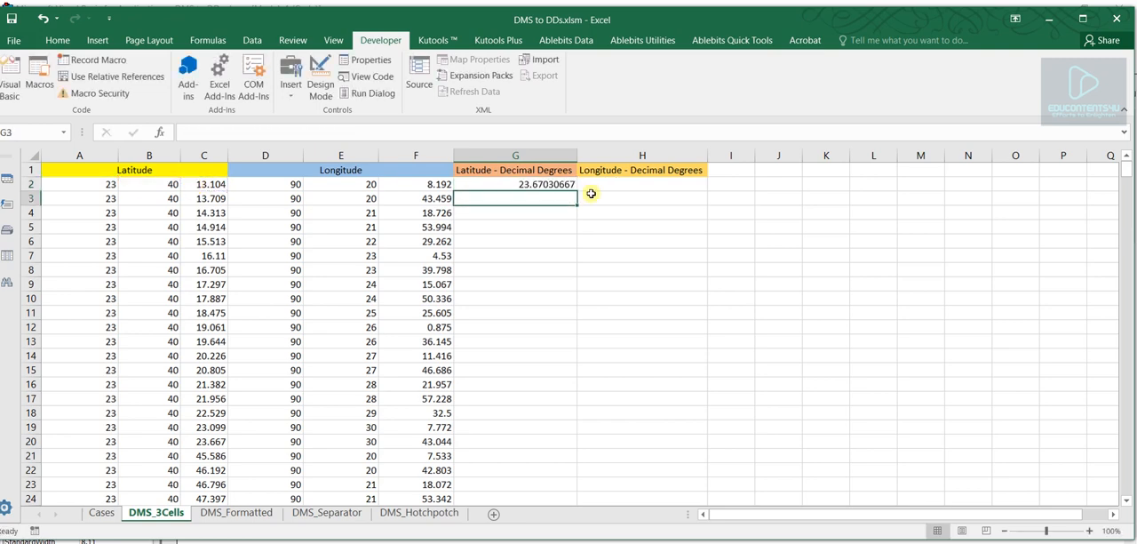
pyautogui.click(546, 185)
# - Enter =DecimalDegreesConverter(D2,E2,F2) in H2 to convert the first longitude to decimal degrees
pyautogui.click(653, 184)
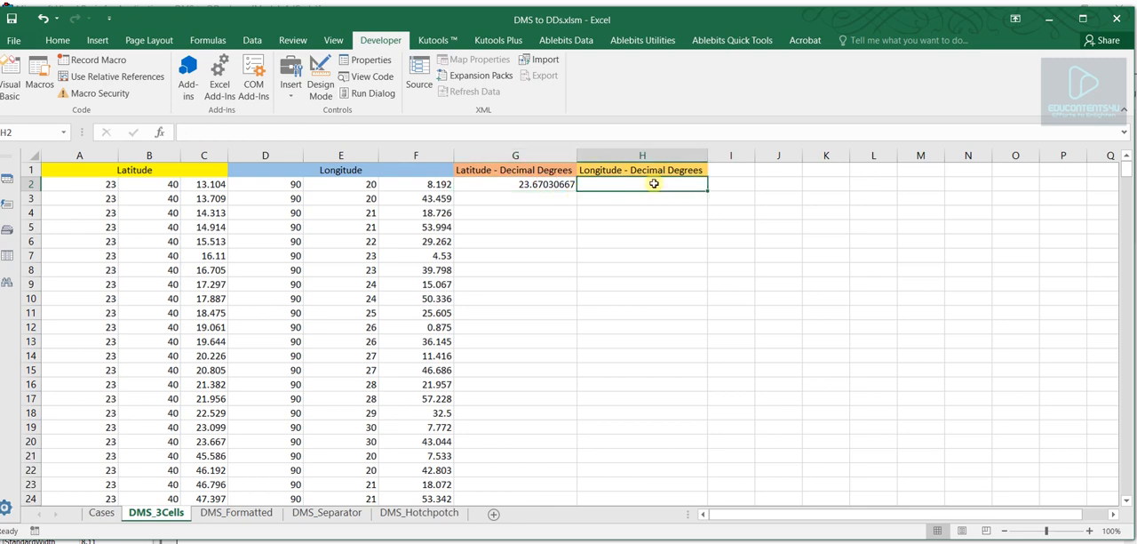
pyautogui.write('=')
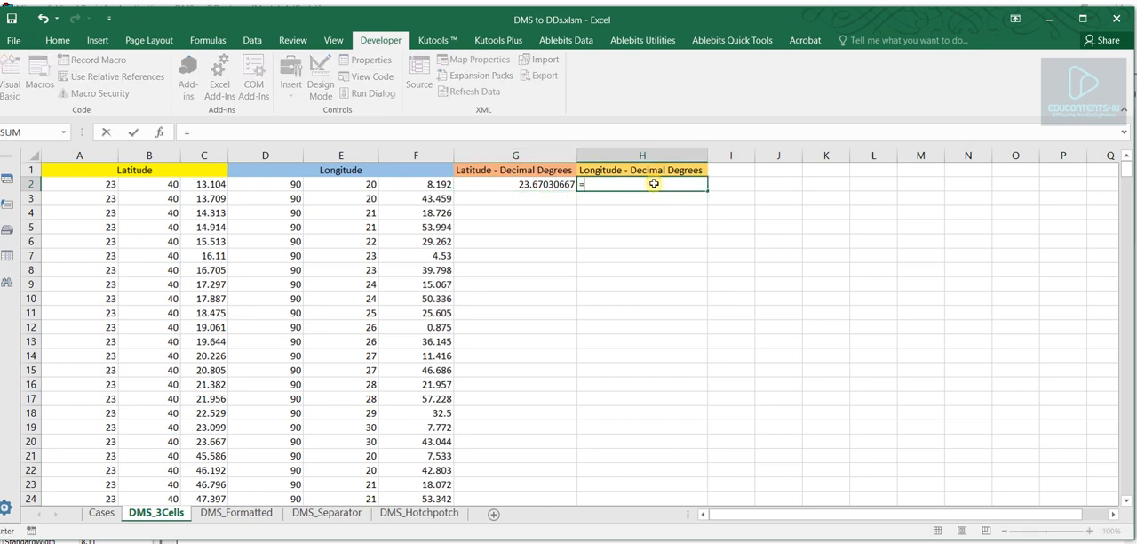
pyautogui.write('deci')
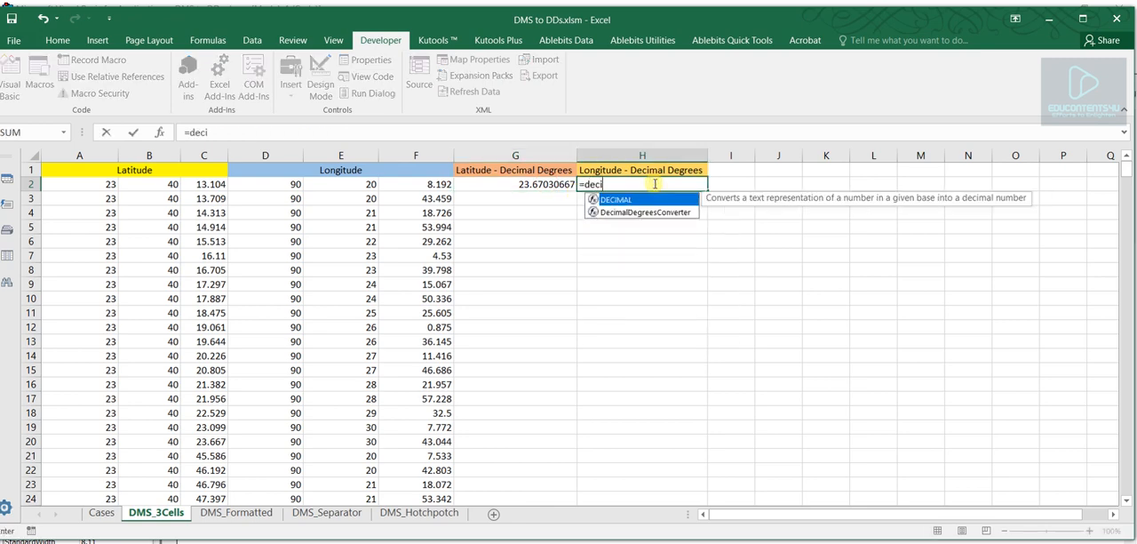
pyautogui.doubleClick(646, 212)
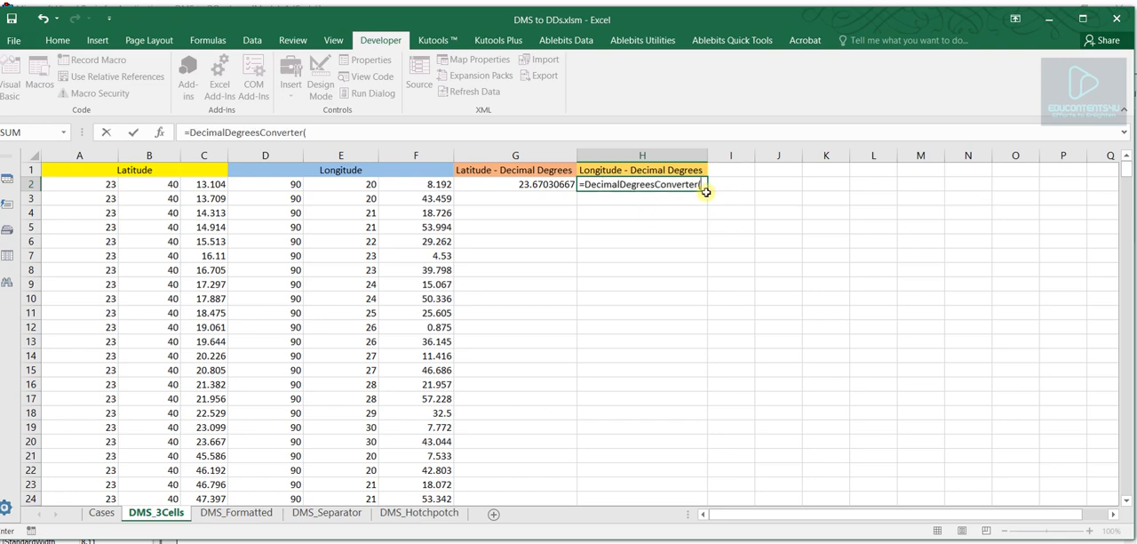
pyautogui.click(271, 184)
pyautogui.write(',')
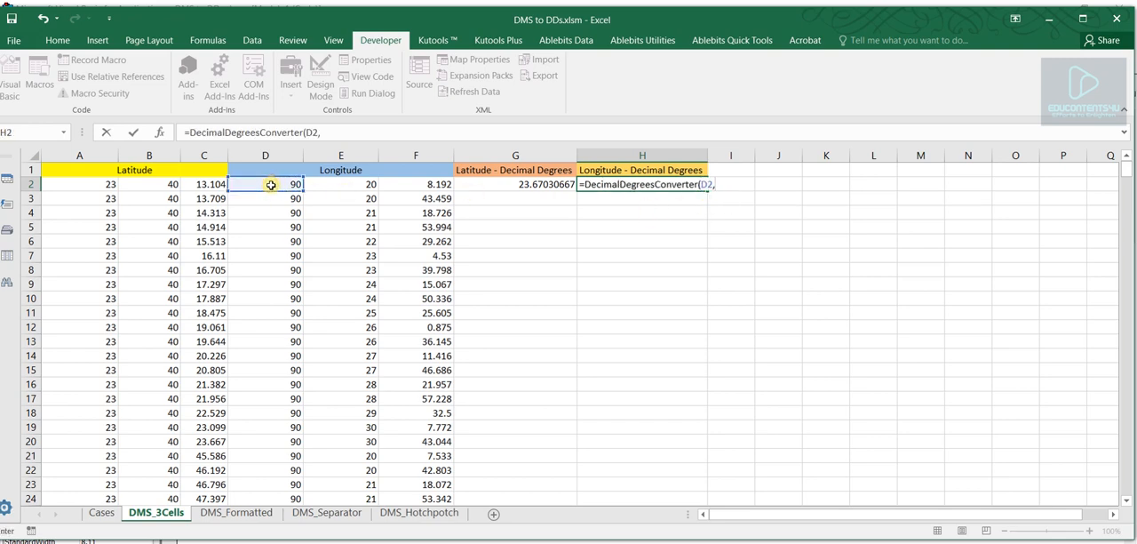
pyautogui.click(355, 185)
pyautogui.write(',')
pyautogui.click(410, 184)
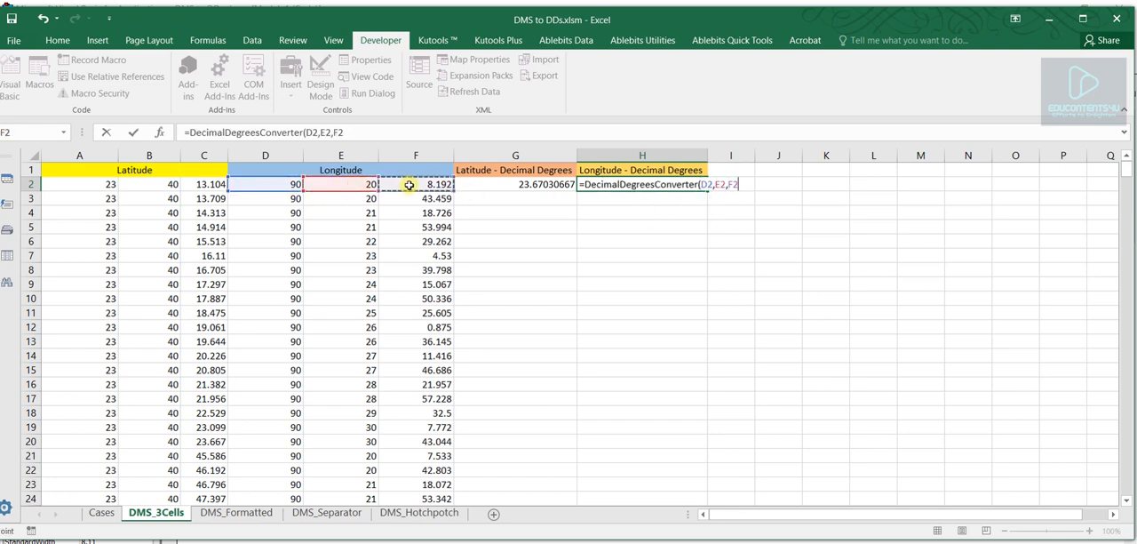
pyautogui.press('Return')
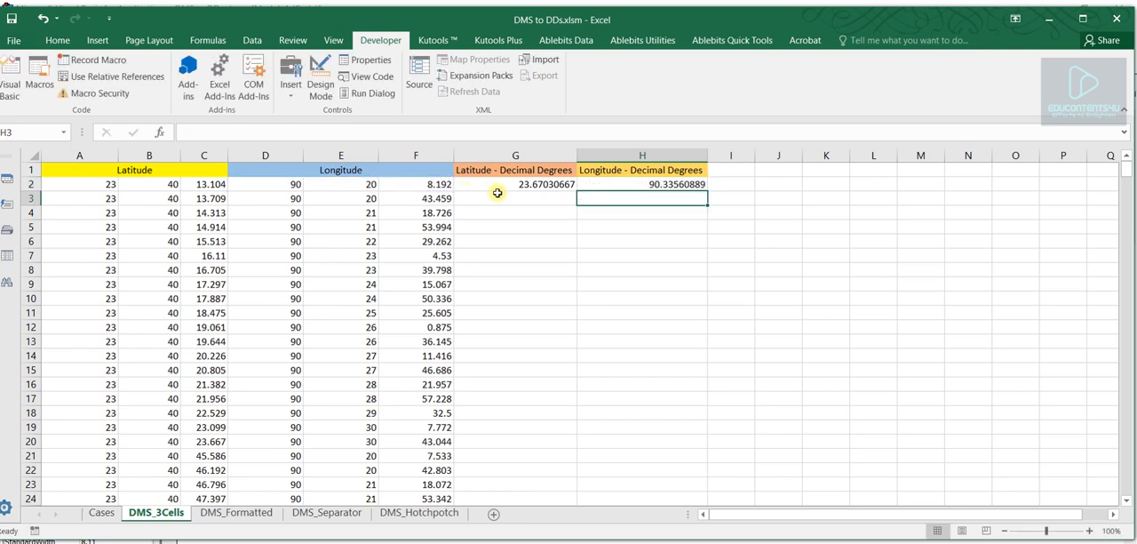
# - Fill the converter formulas in G2:H2 down through all the coordinate rows of the DMS_3Cells sheet
pyautogui.moveTo(497, 186); pyautogui.dragTo(690, 186)
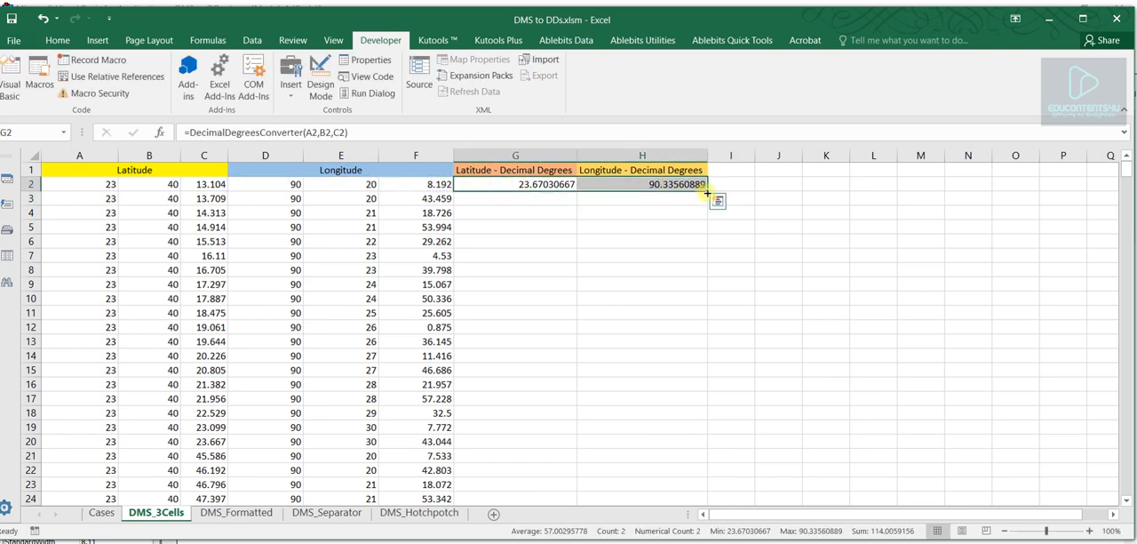
pyautogui.doubleClick(707, 191)
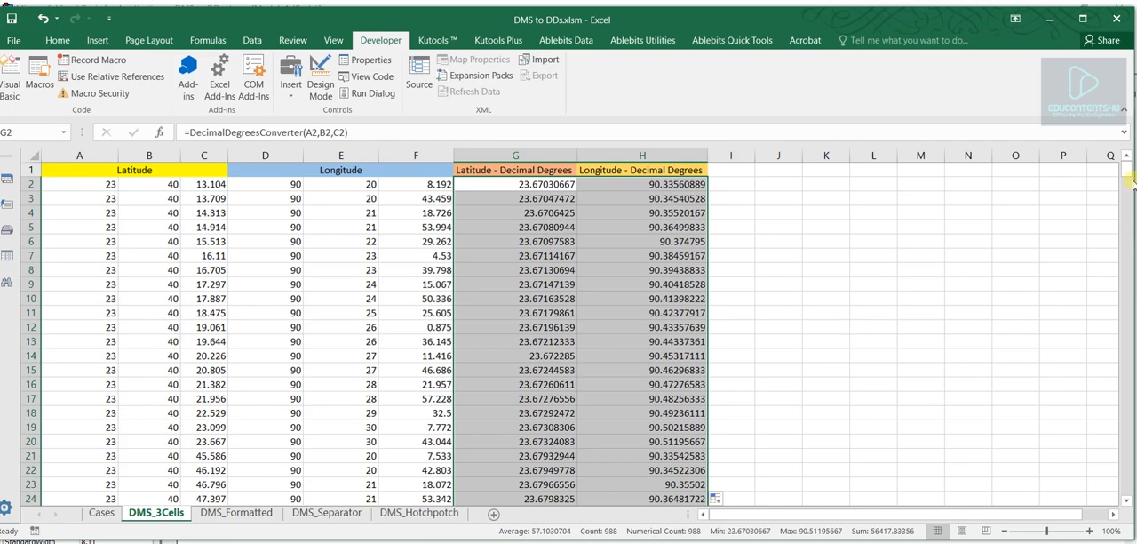
pyautogui.moveTo(1133, 182); pyautogui.dragTo(1128, 158)
pyautogui.click(952, 272)
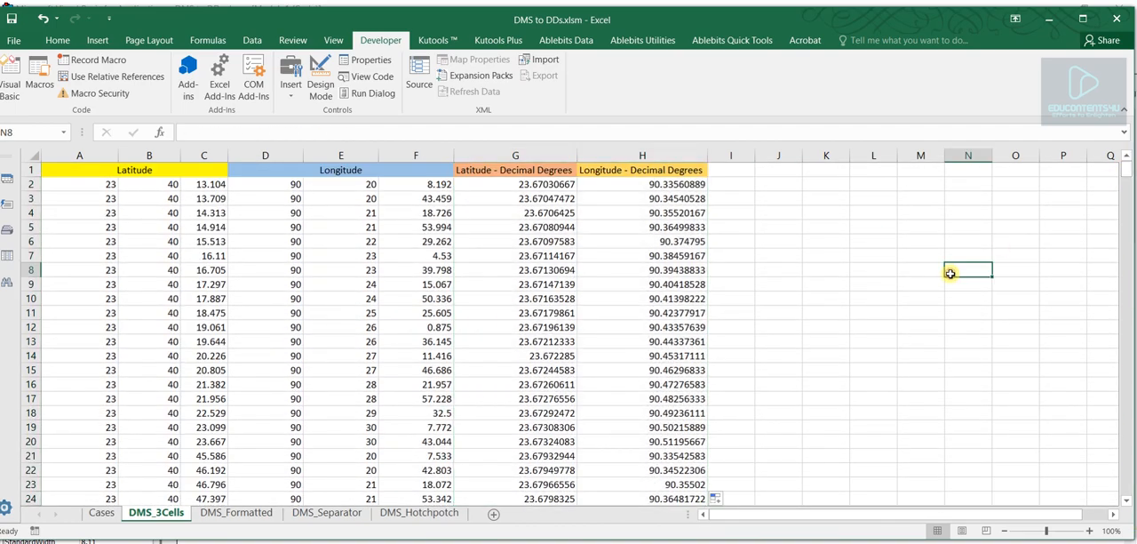
pyautogui.click(339, 278)
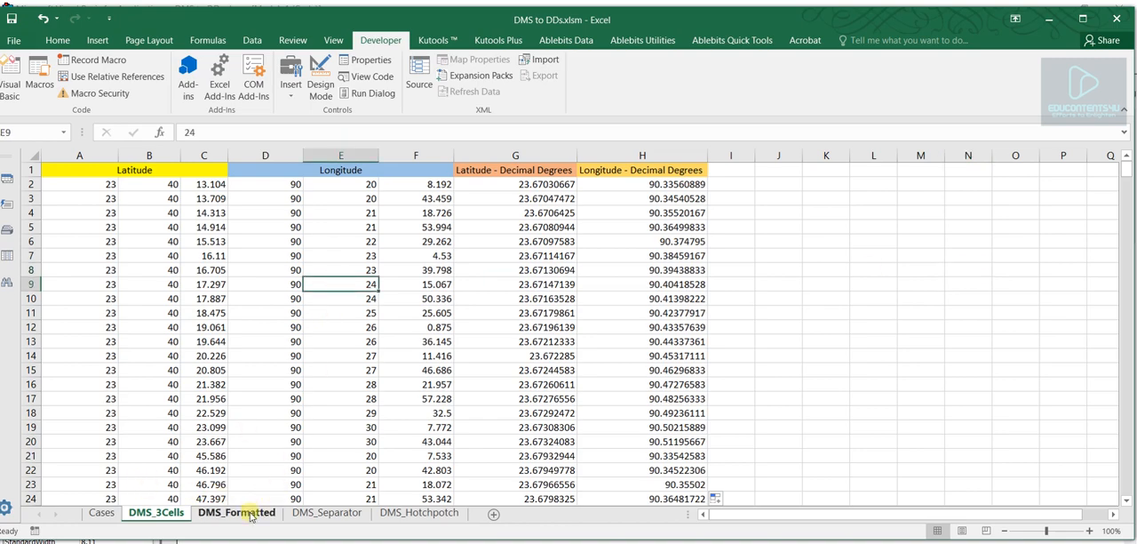
# - Open the DMS_Formatted sheet and examine the degree, minute, second and direction parts of the coordinates in A2 and B2
pyautogui.click(250, 513)
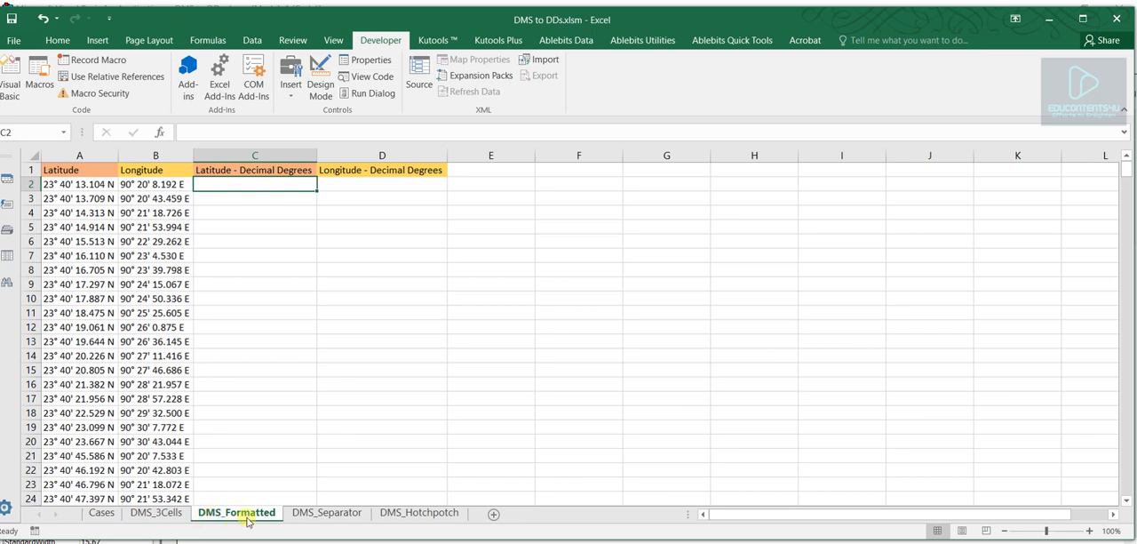
pyautogui.click(233, 306)
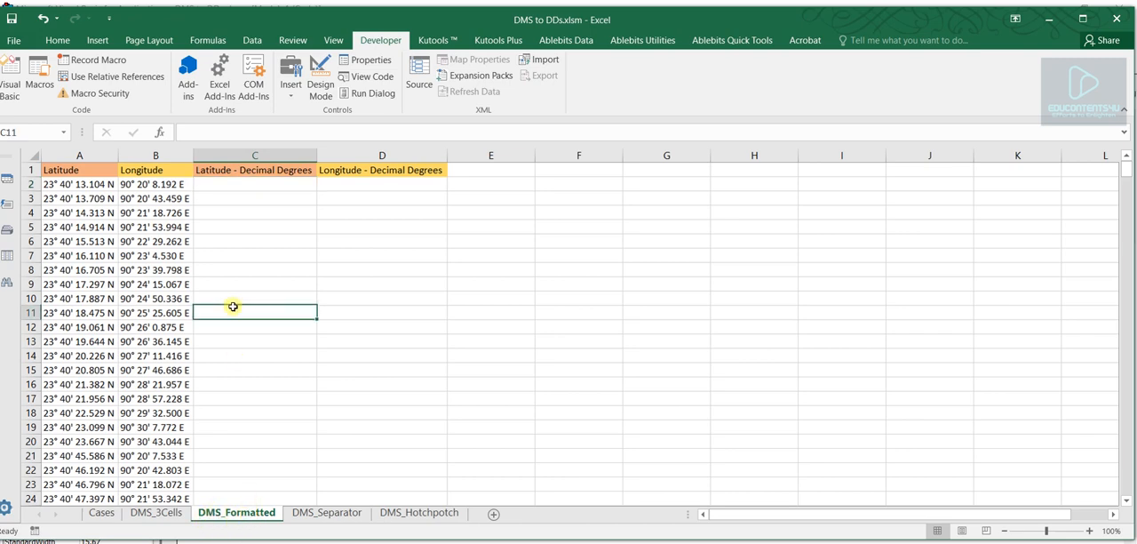
pyautogui.click(55, 183)
pyautogui.doubleClick(55, 184)
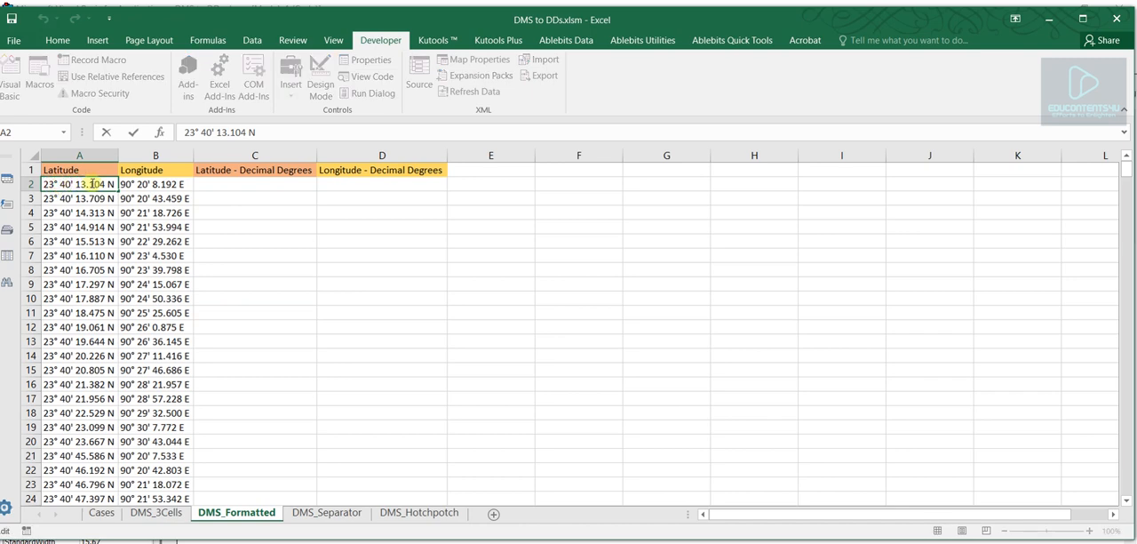
pyautogui.moveTo(74, 184); pyautogui.dragTo(70, 184)
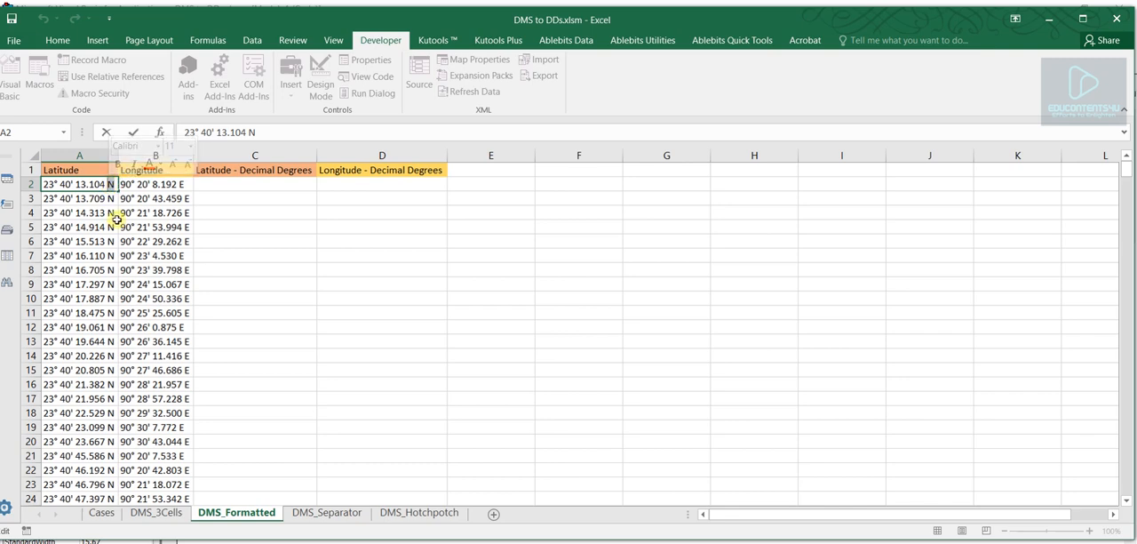
pyautogui.click(182, 184)
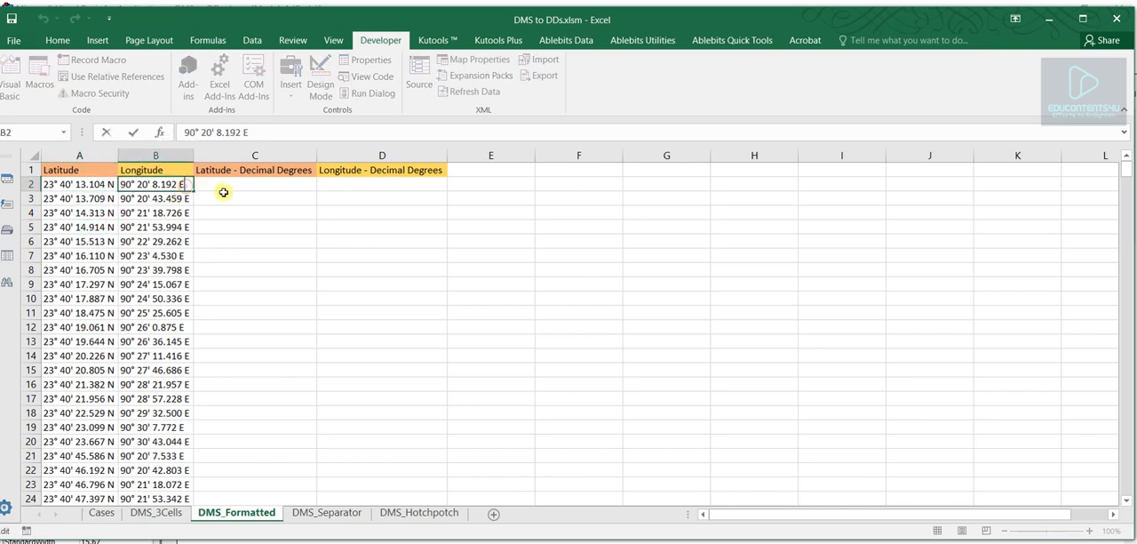
# - Enter =DecimalDegreesConverter(A2,,,,TRUE) in C2 to convert the first formatted latitude to decimal degrees
pyautogui.click(223, 192)
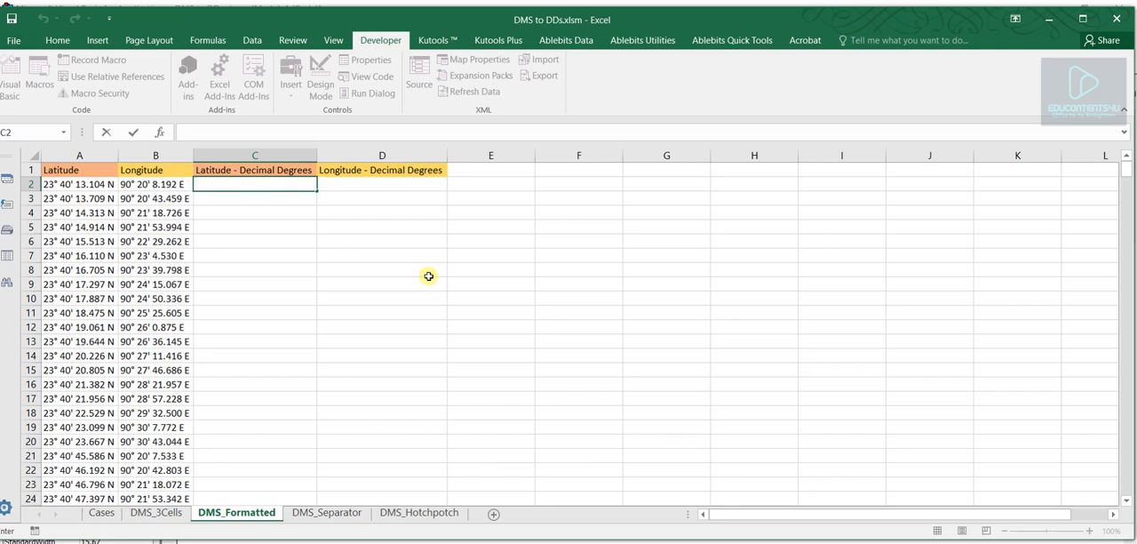
pyautogui.write('=dec')
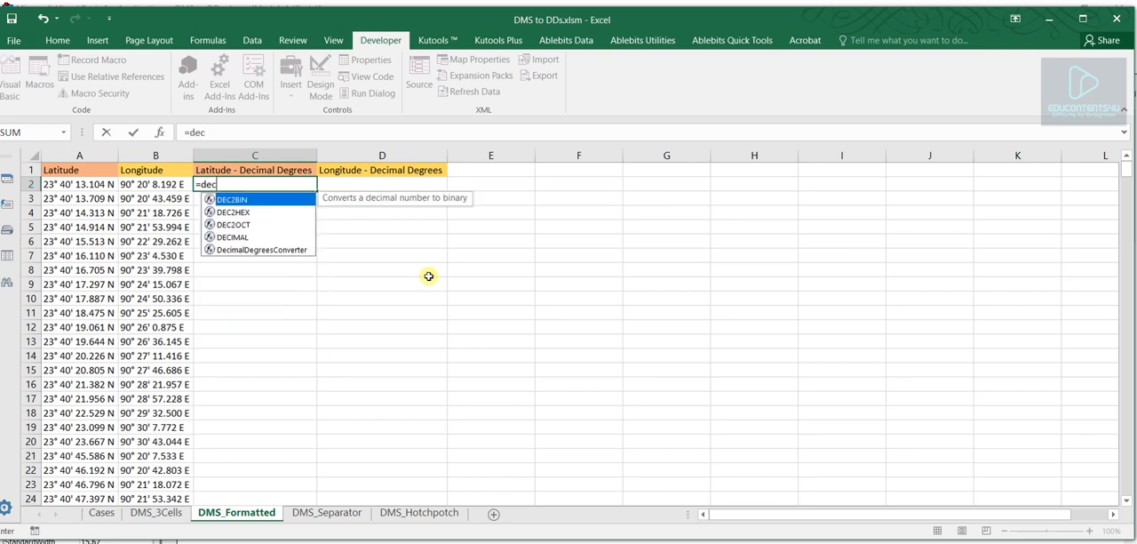
pyautogui.doubleClick(256, 249)
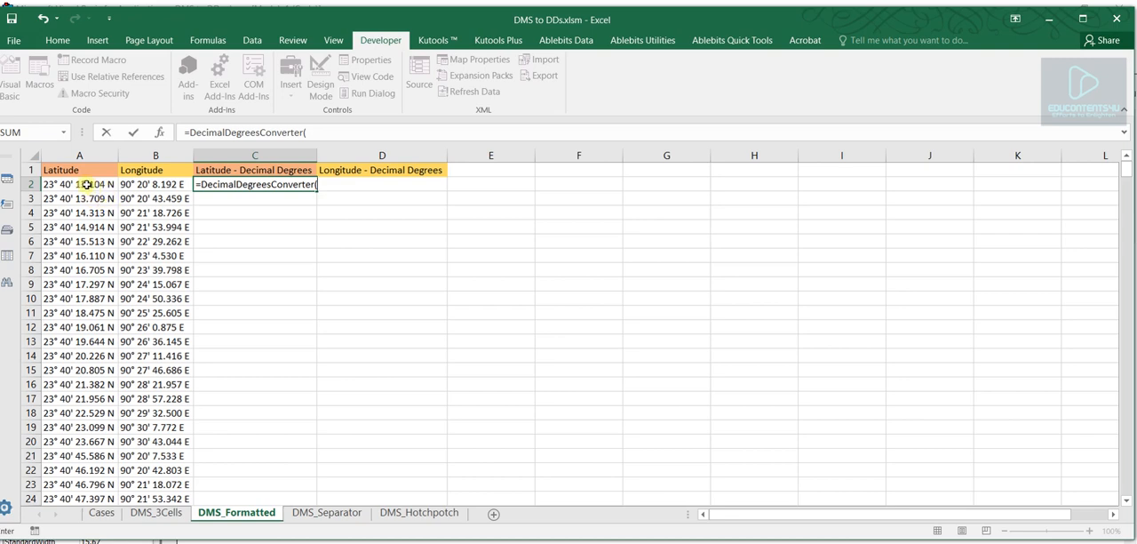
pyautogui.click(86, 184)
pyautogui.write(',,,')
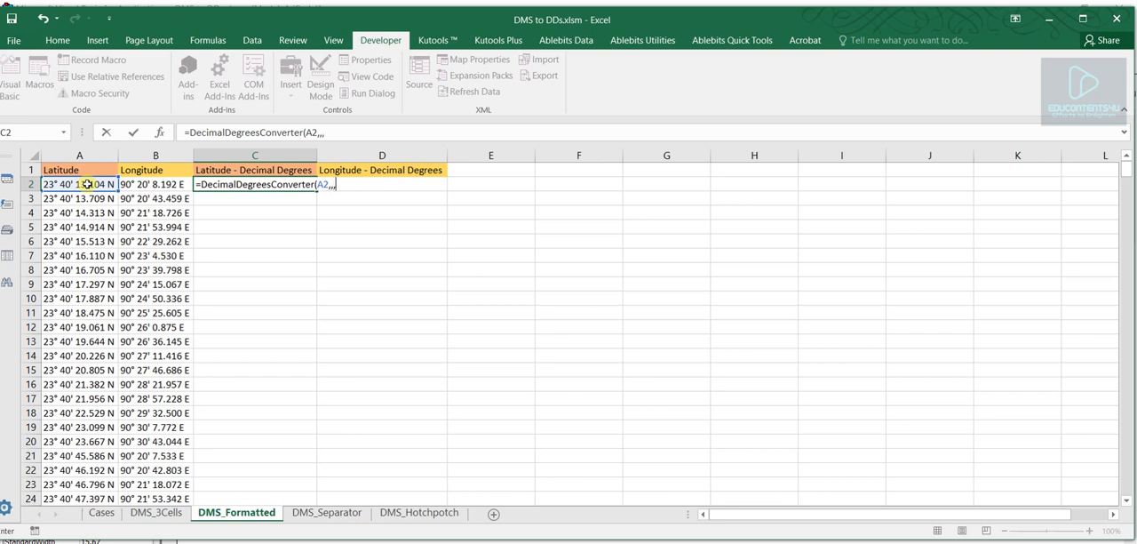
pyautogui.write(',TRUE)')
pyautogui.press('Return')
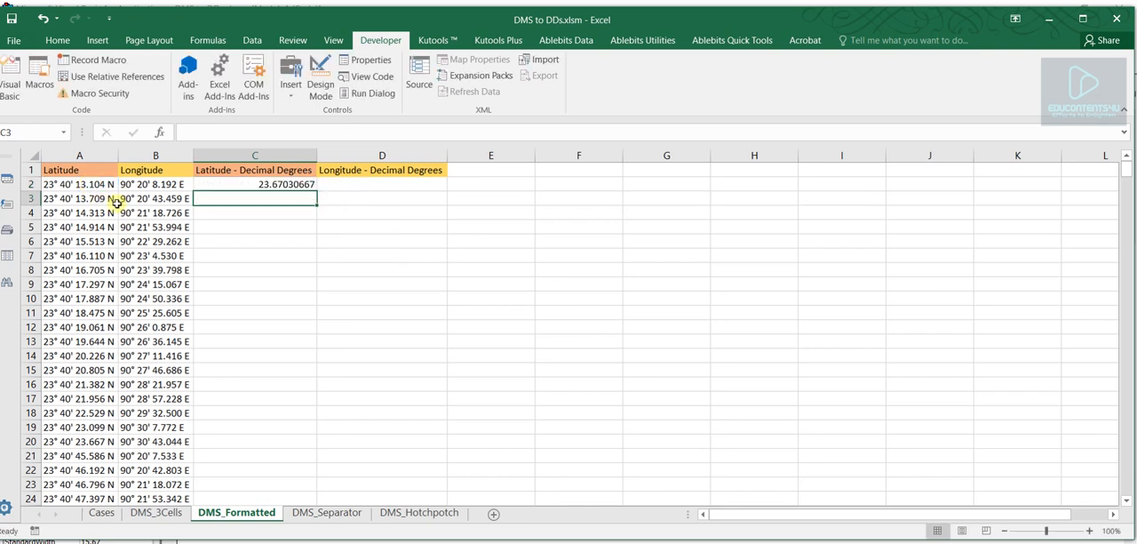
# - Copy the C2 formula across to D2 to convert the first formatted longitude and check its B2 reference
pyautogui.click(254, 183)
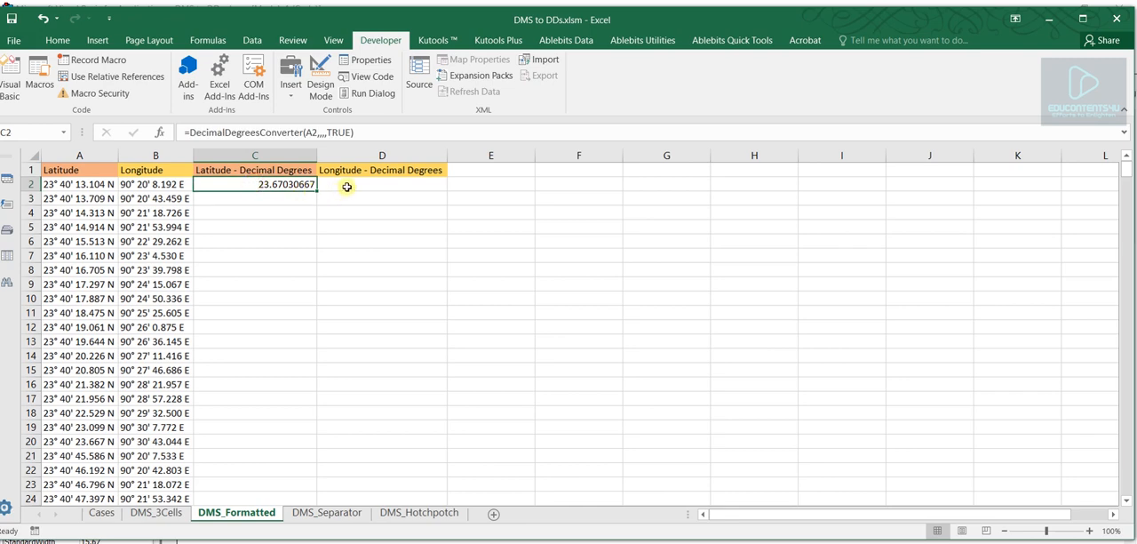
pyautogui.moveTo(317, 189); pyautogui.dragTo(391, 188)
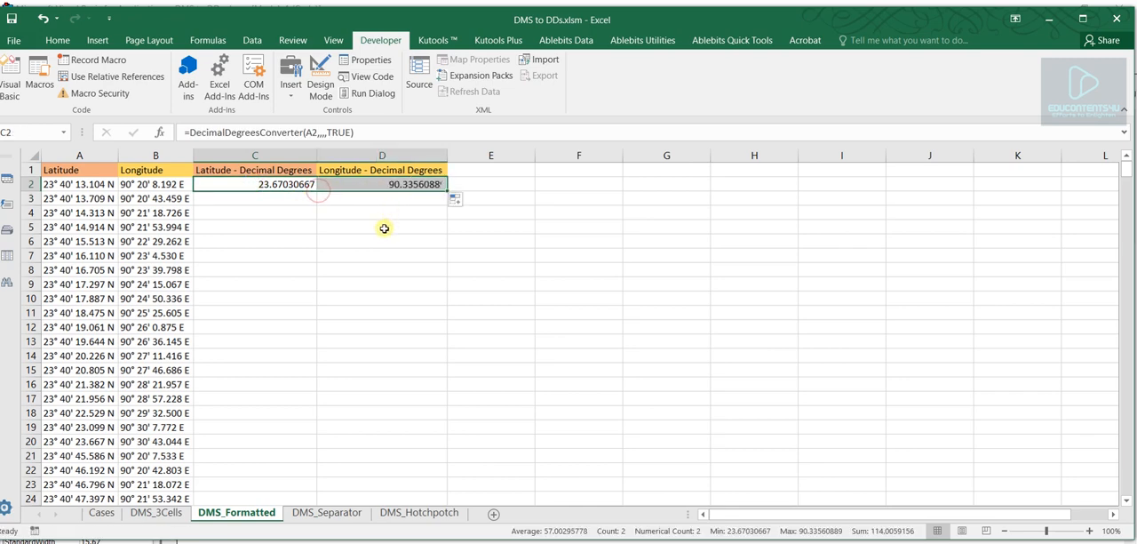
pyautogui.click(388, 184)
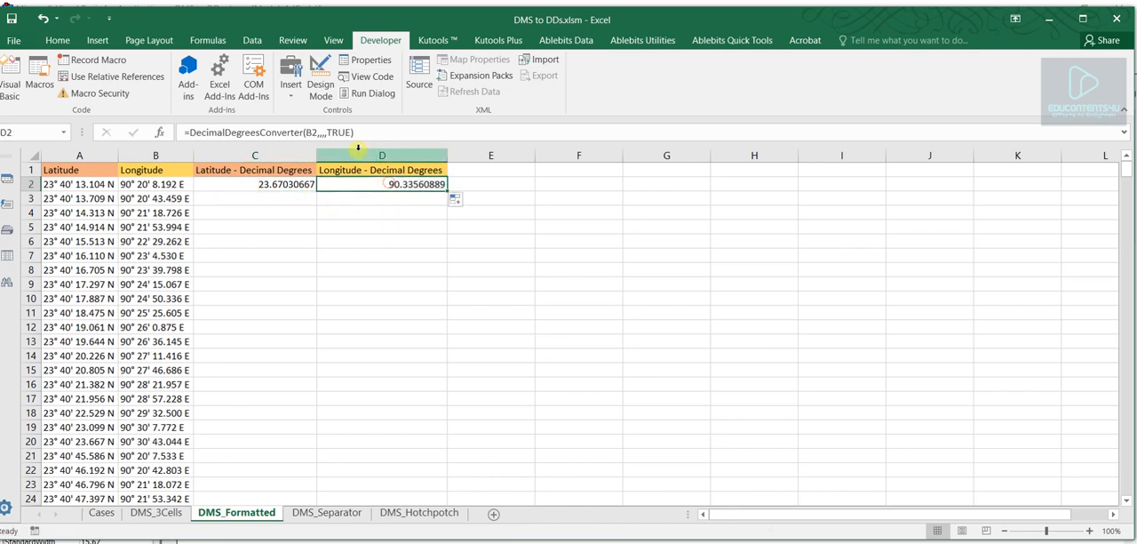
# - Fill the formulas in C2:D2 down through all the coordinate rows of the DMS_Formatted sheet
pyautogui.moveTo(307, 184); pyautogui.dragTo(373, 183)
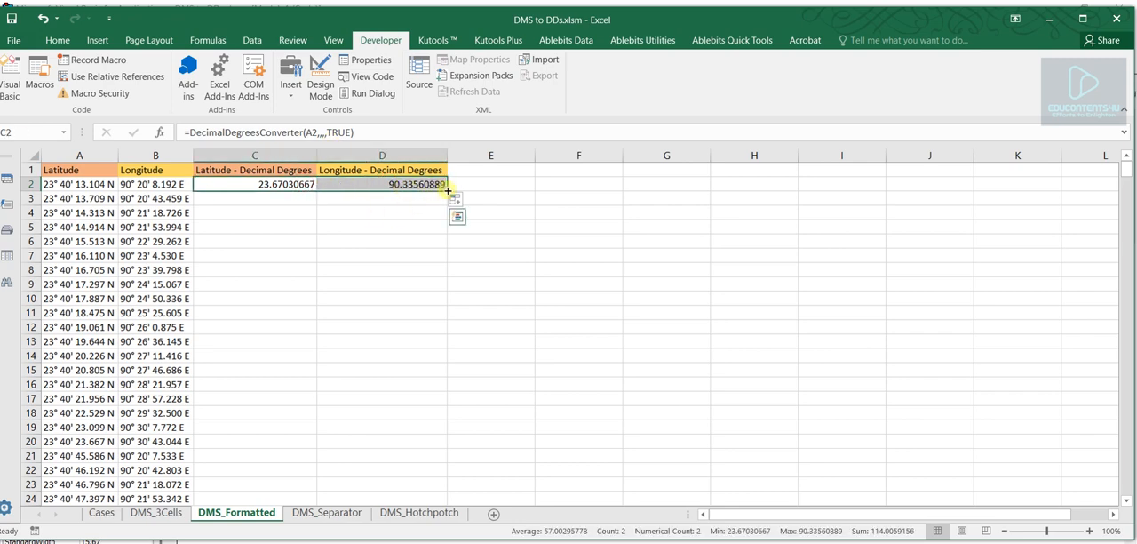
pyautogui.doubleClick(447, 190)
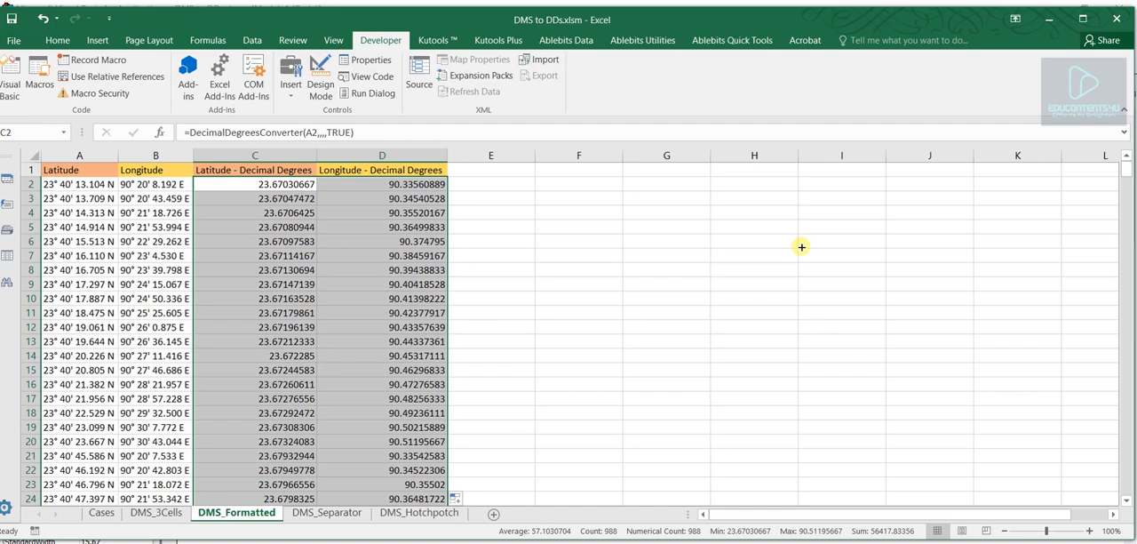
pyautogui.click(360, 255)
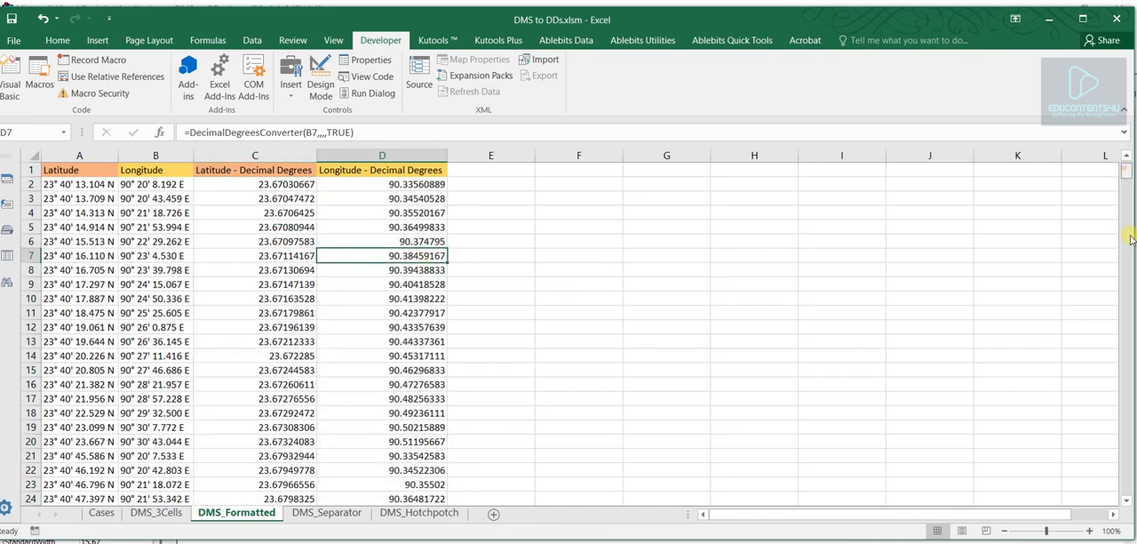
pyautogui.moveTo(1127, 170)
pyautogui.mouseDown()
pyautogui.moveTo(1134, 494)
pyautogui.moveTo(1126, 156)
pyautogui.mouseUp()
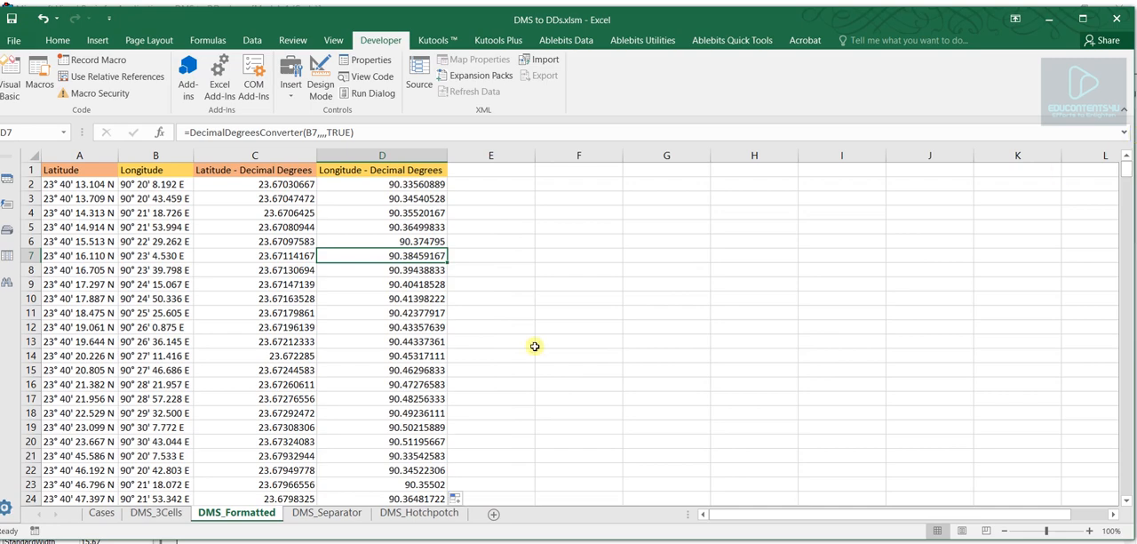
# - Open the DMS_Separator sheet and examine the hyphen-separated latitude in F2, leaving the cell unedited
pyautogui.click(325, 513)
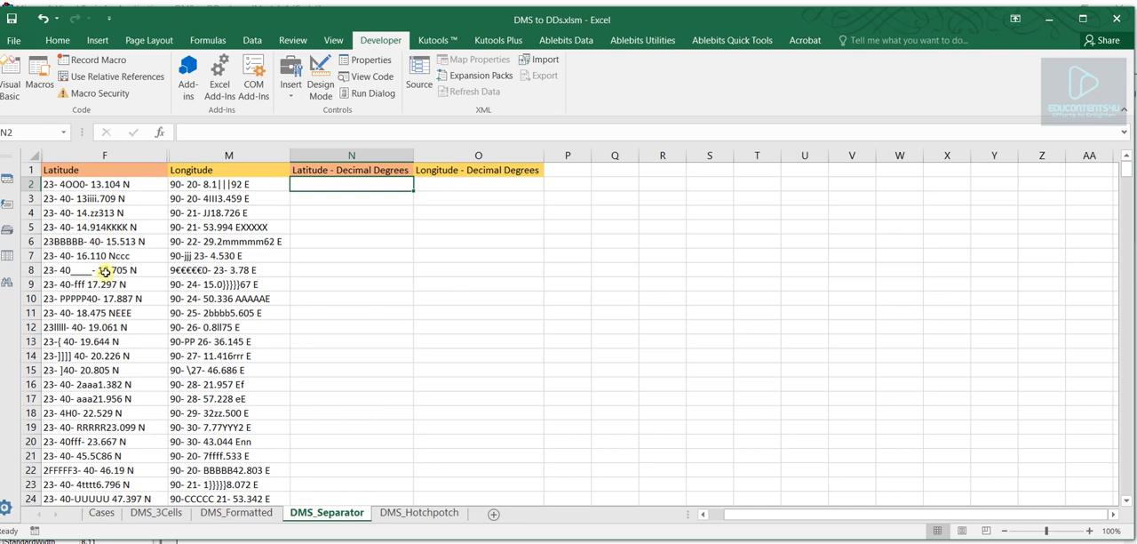
pyautogui.click(78, 185)
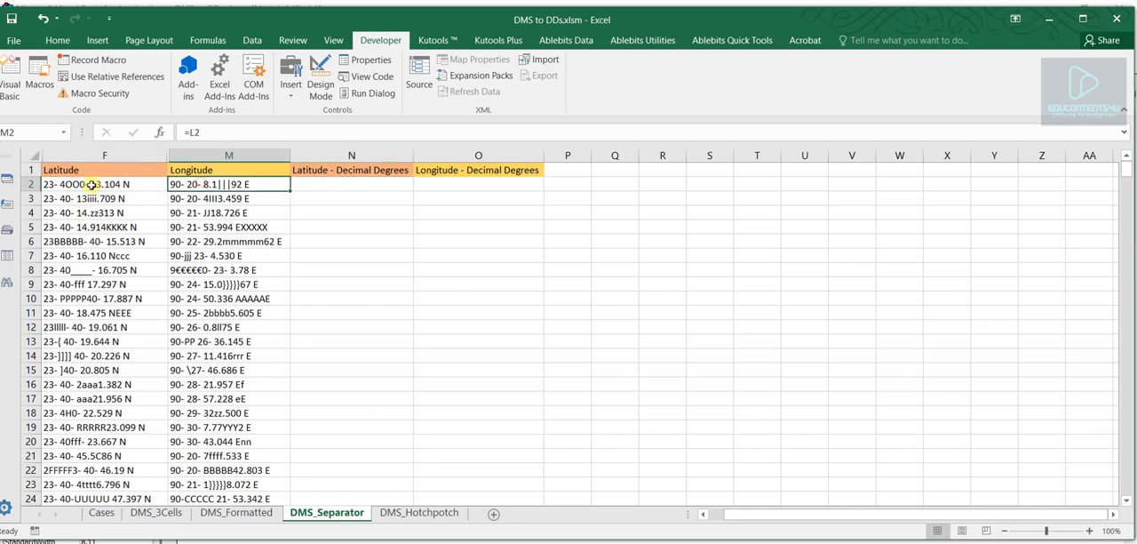
pyautogui.doubleClick(58, 181)
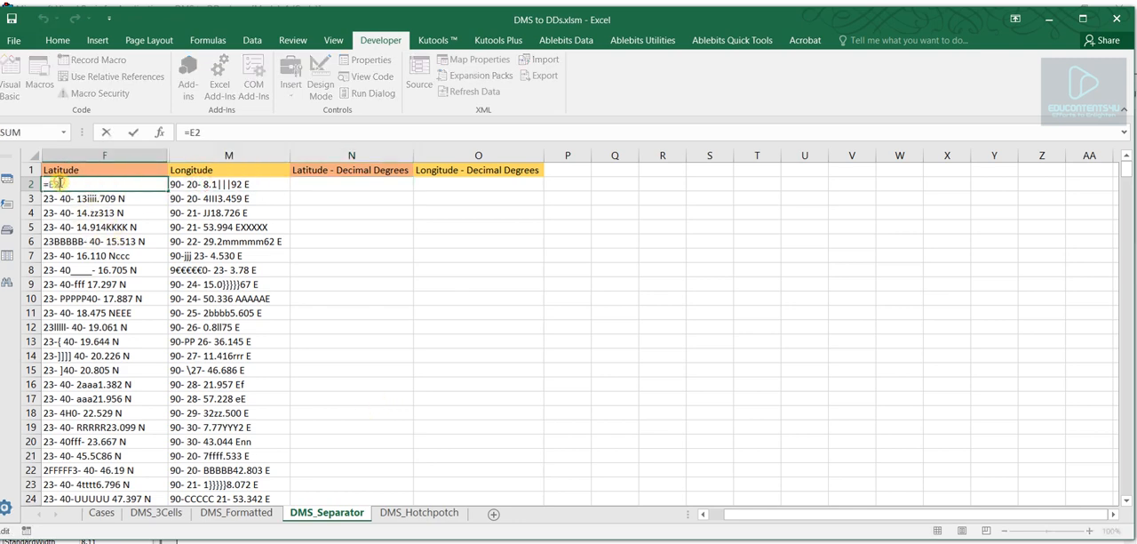
pyautogui.press('Escape')
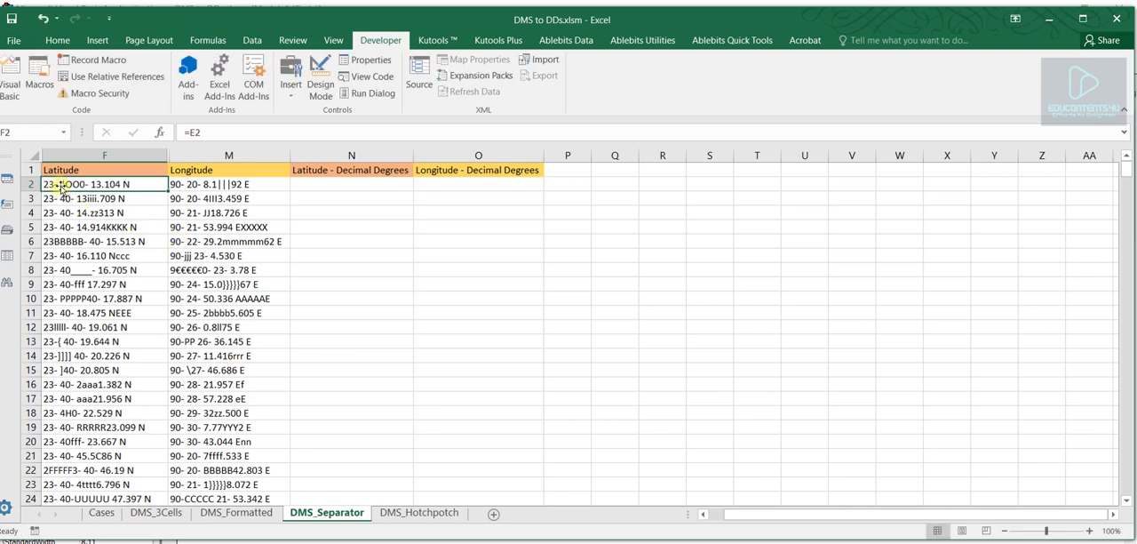
# - Enter =DecimalDegreesConverter(F2,,,"-") in N2 to convert the first hyphen-separated latitude to decimal degrees
pyautogui.click(313, 186)
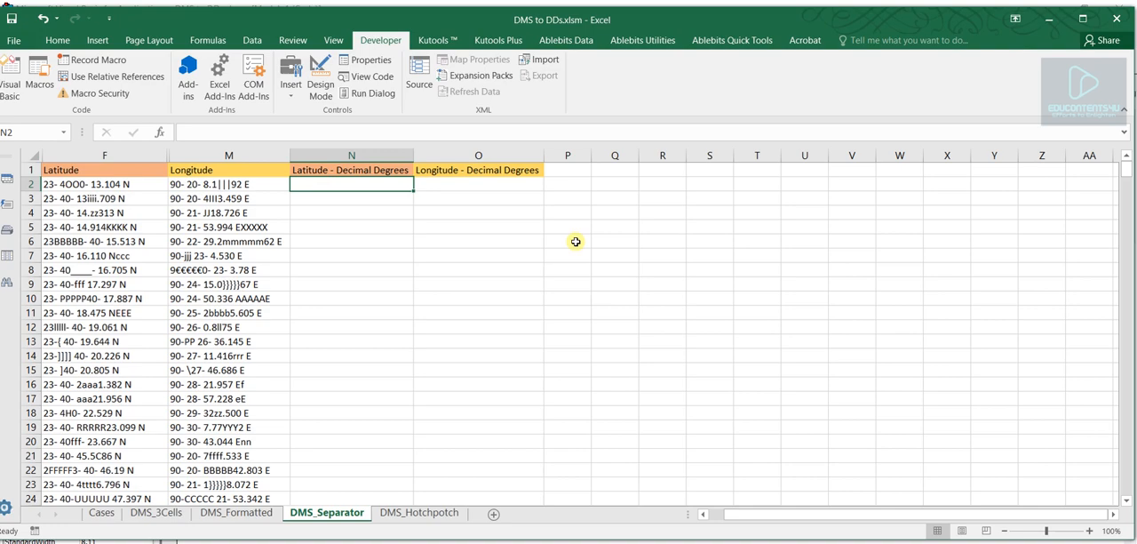
pyautogui.write('=')
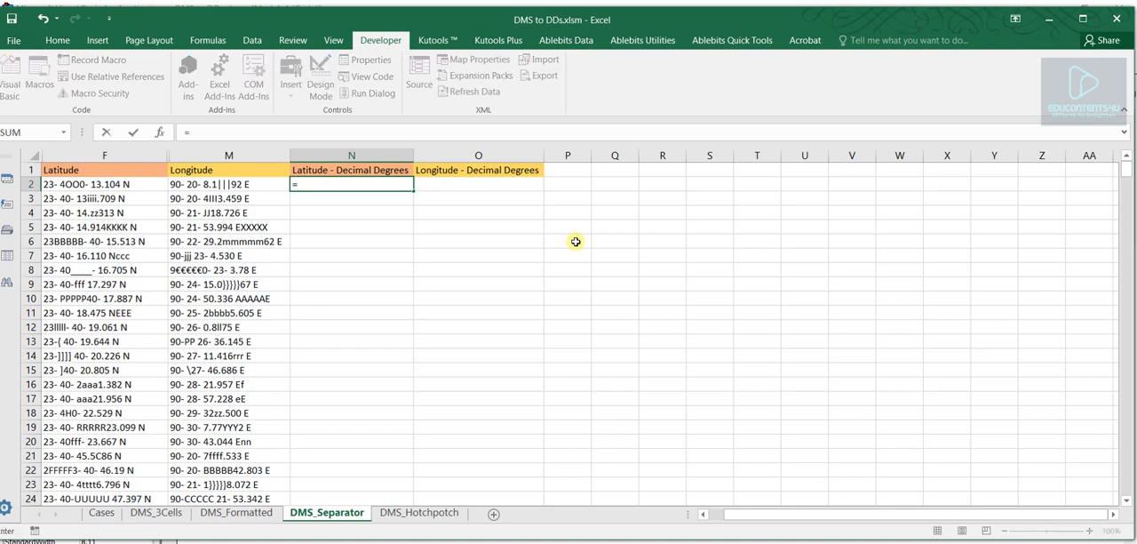
pyautogui.write('dec')
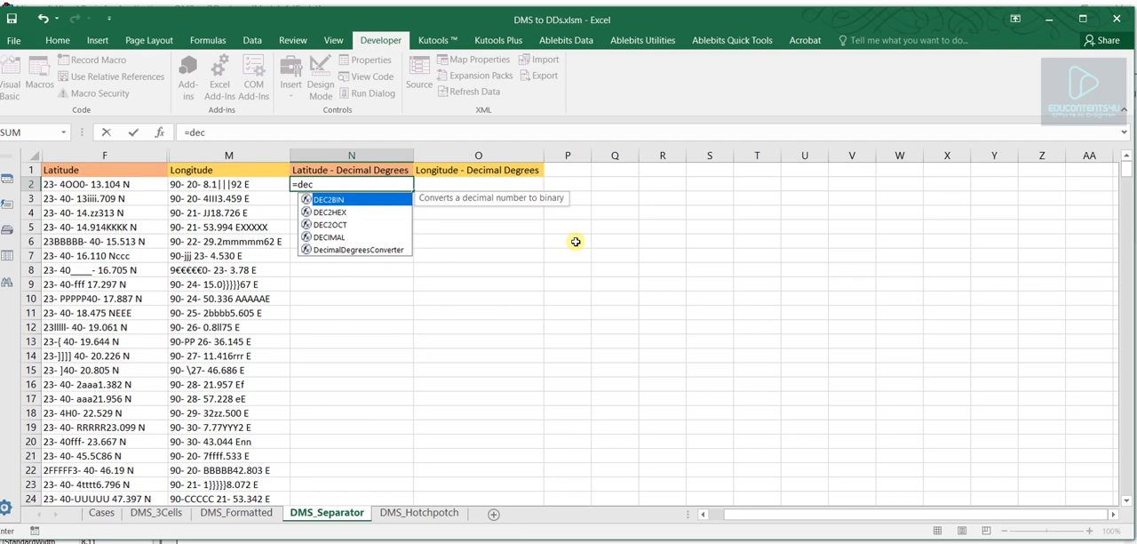
pyautogui.doubleClick(382, 249)
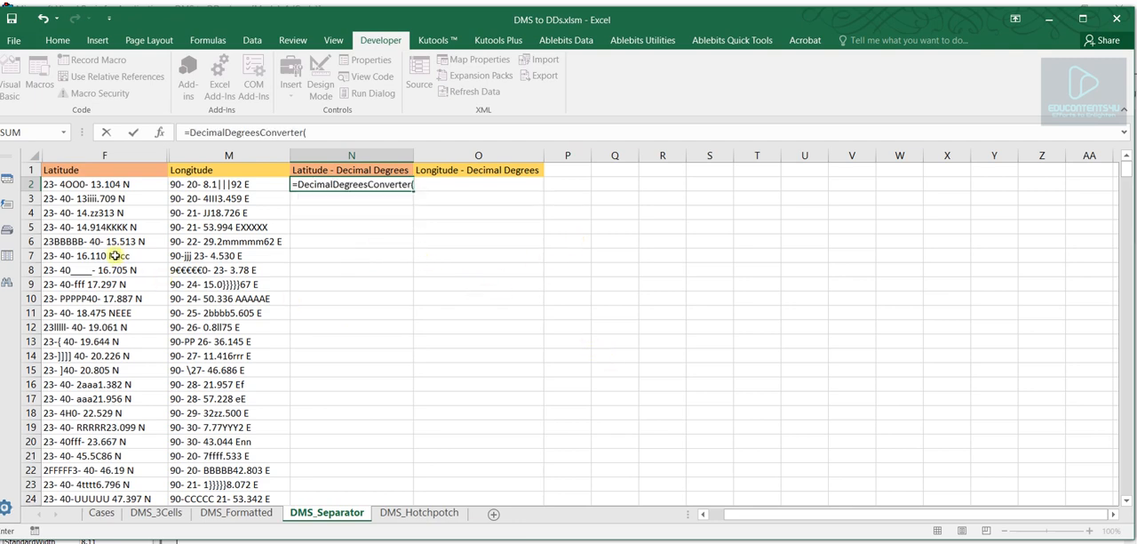
pyautogui.click(71, 183)
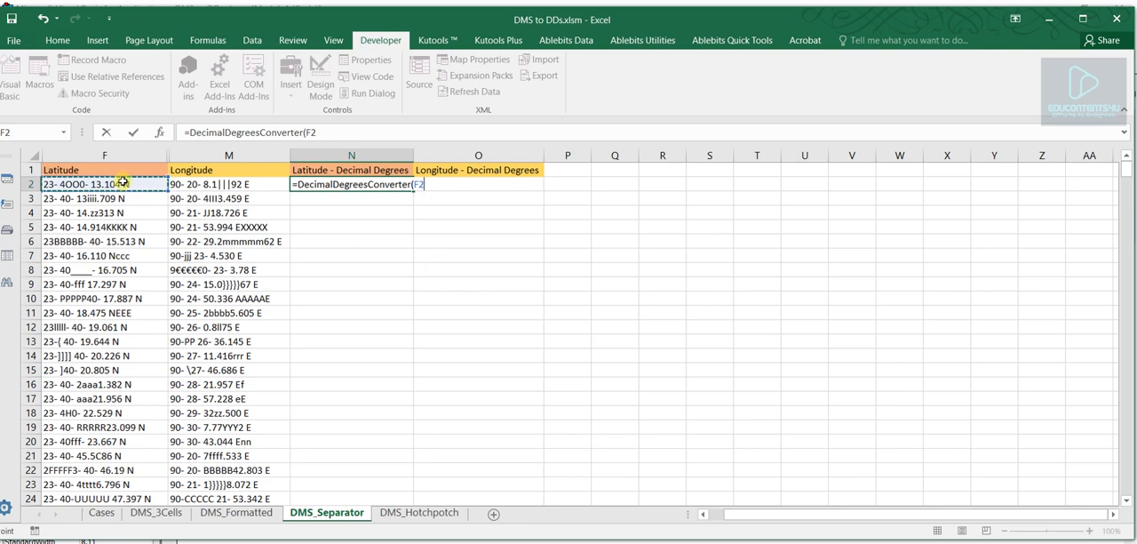
pyautogui.write(',,,"-')
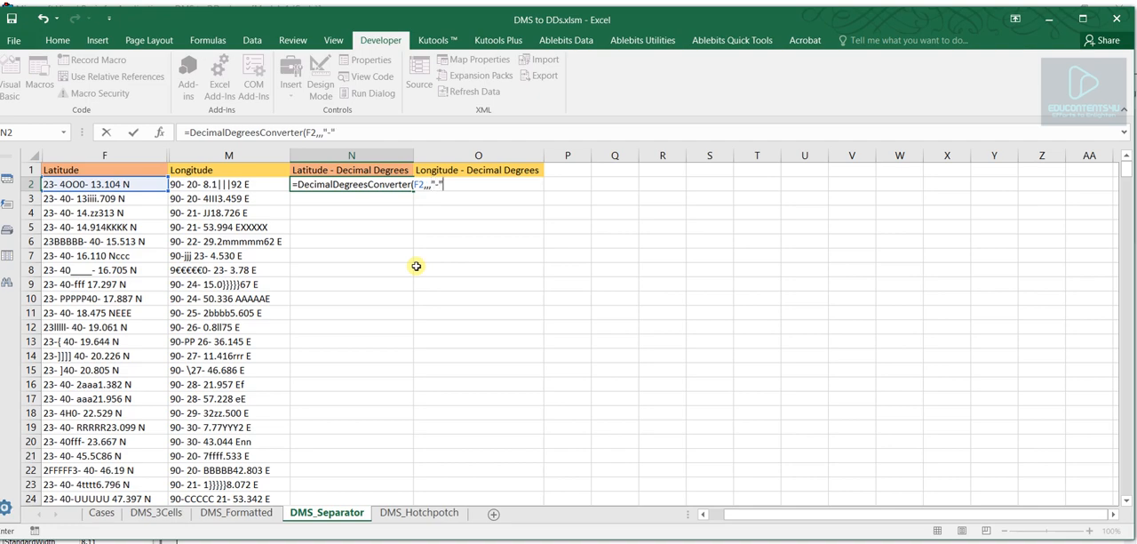
pyautogui.press('Return')
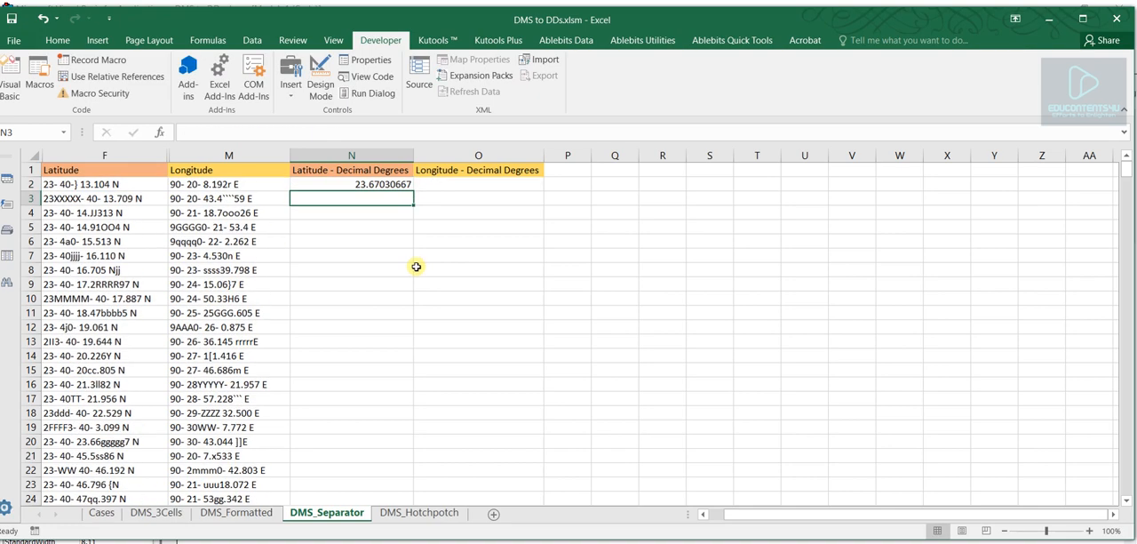
pyautogui.click(390, 184)
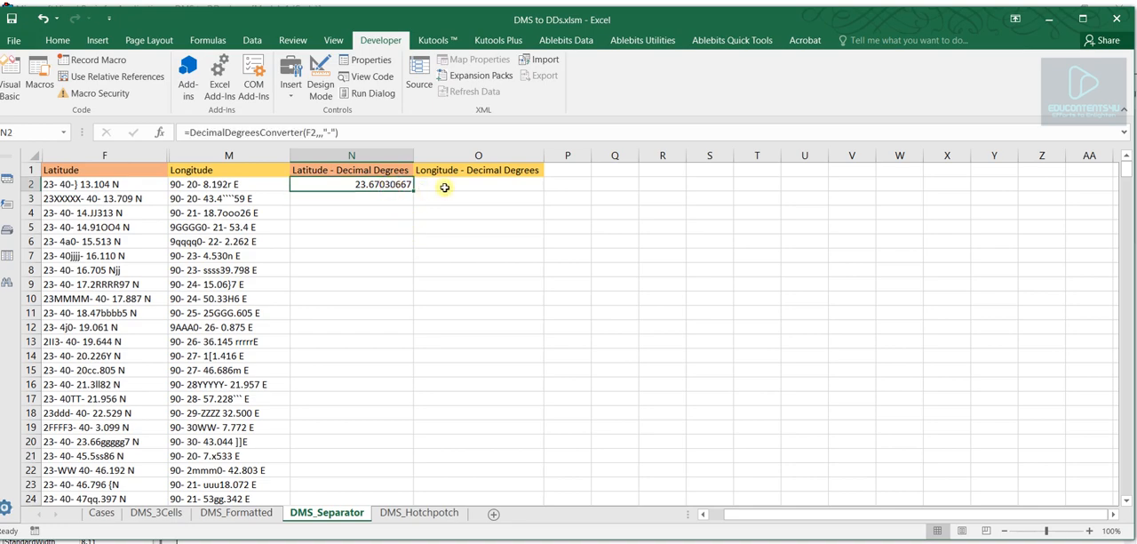
# - Enter =DecimalDegreesConverter(M2,,,"-") in O2 to convert the first hyphen-separated longitude to decimal degrees
pyautogui.click(444, 185)
pyautogui.write('=')
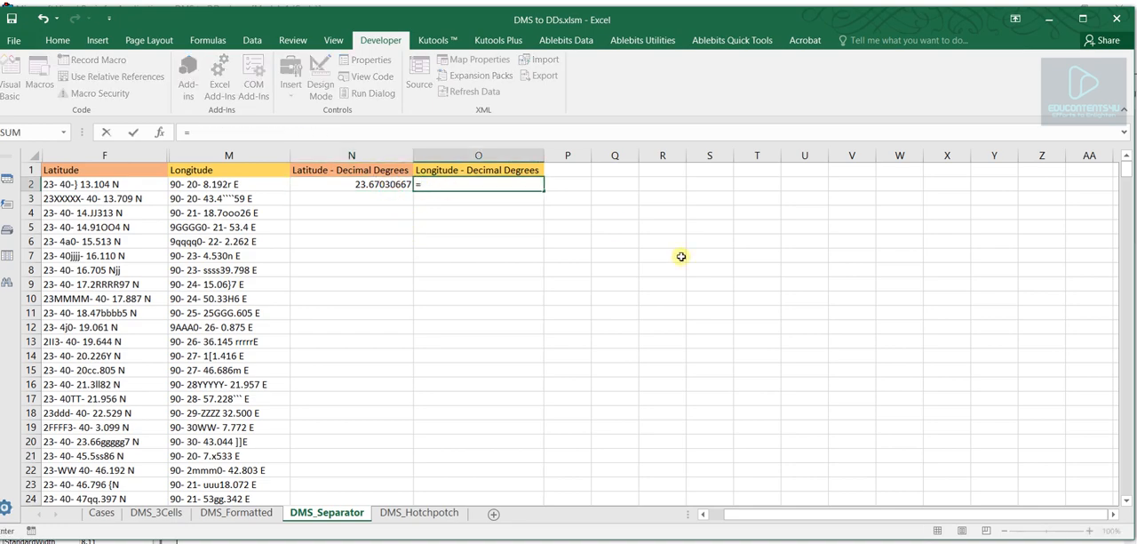
pyautogui.write('deci')
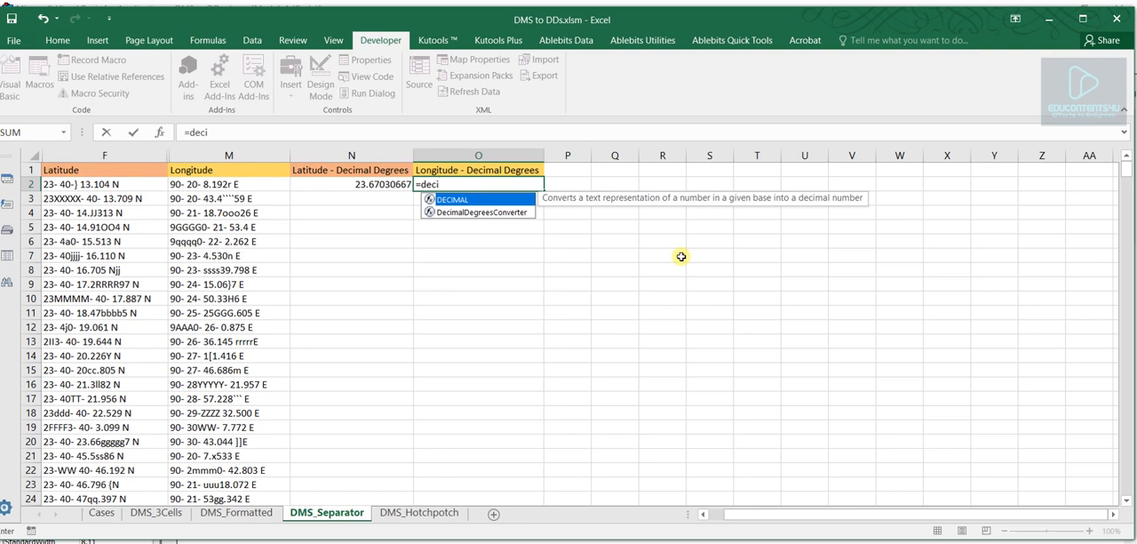
pyautogui.doubleClick(488, 213)
pyautogui.click(195, 184)
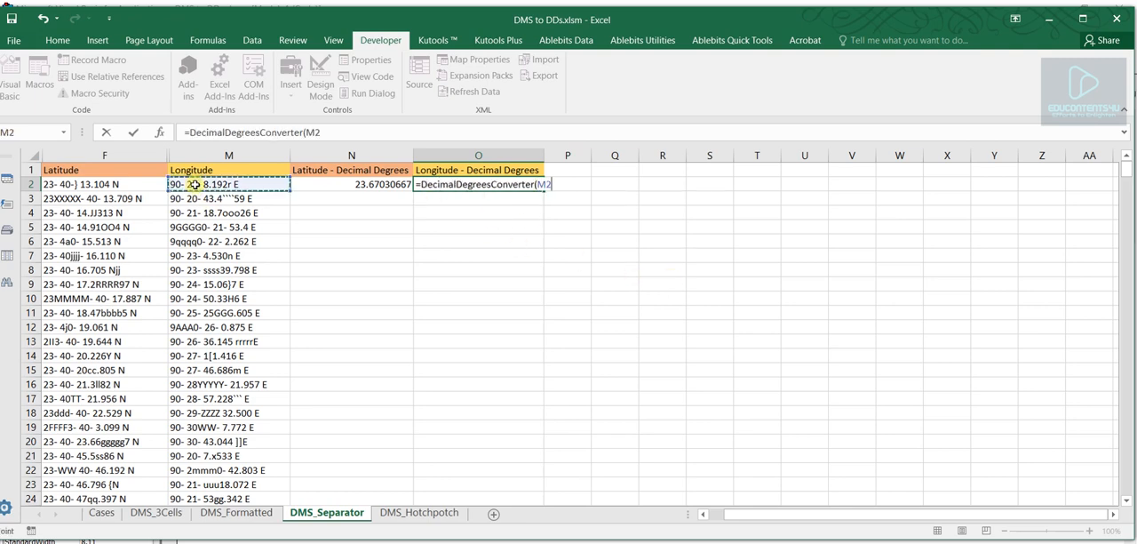
pyautogui.write(',,,"-')
pyautogui.press('Return')
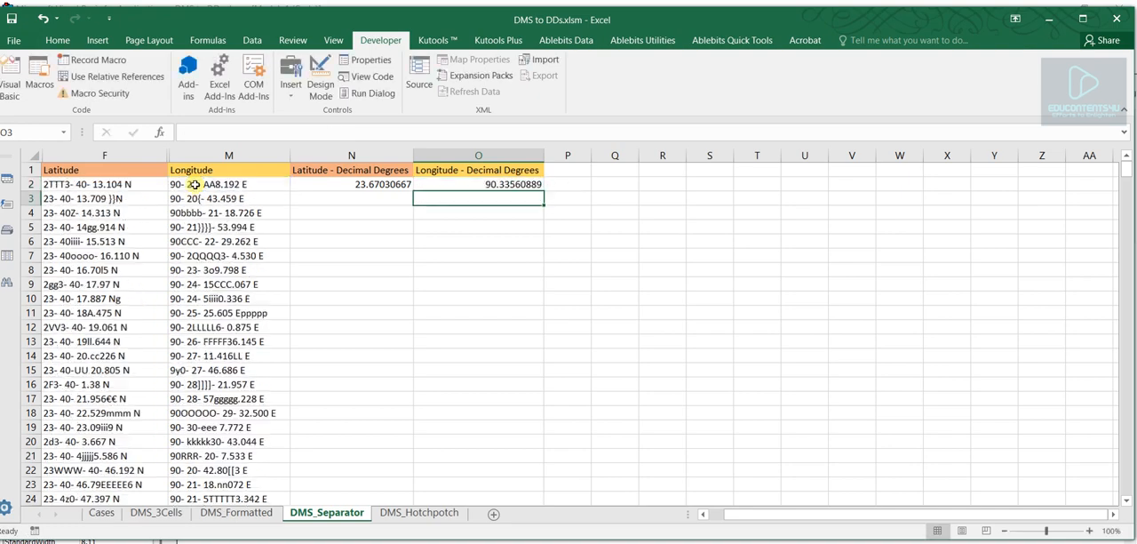
# - Fill the formulas in N2:O2 down through all the coordinate rows of the DMS_Separator sheet
pyautogui.moveTo(375, 182); pyautogui.dragTo(461, 190)
pyautogui.click(382, 181)
pyautogui.moveTo(382, 181); pyautogui.dragTo(462, 186)
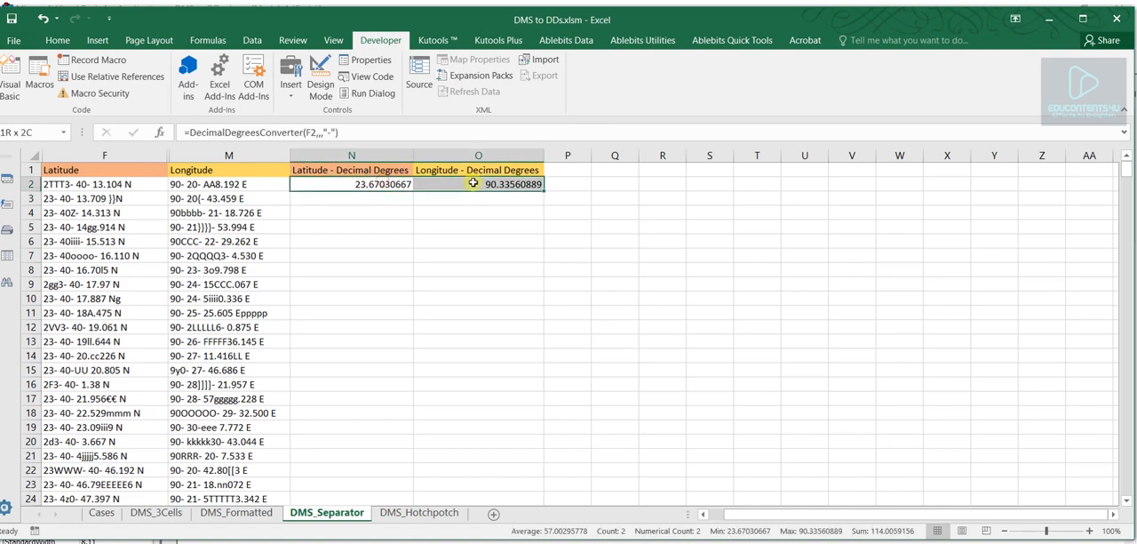
pyautogui.doubleClick(545, 191)
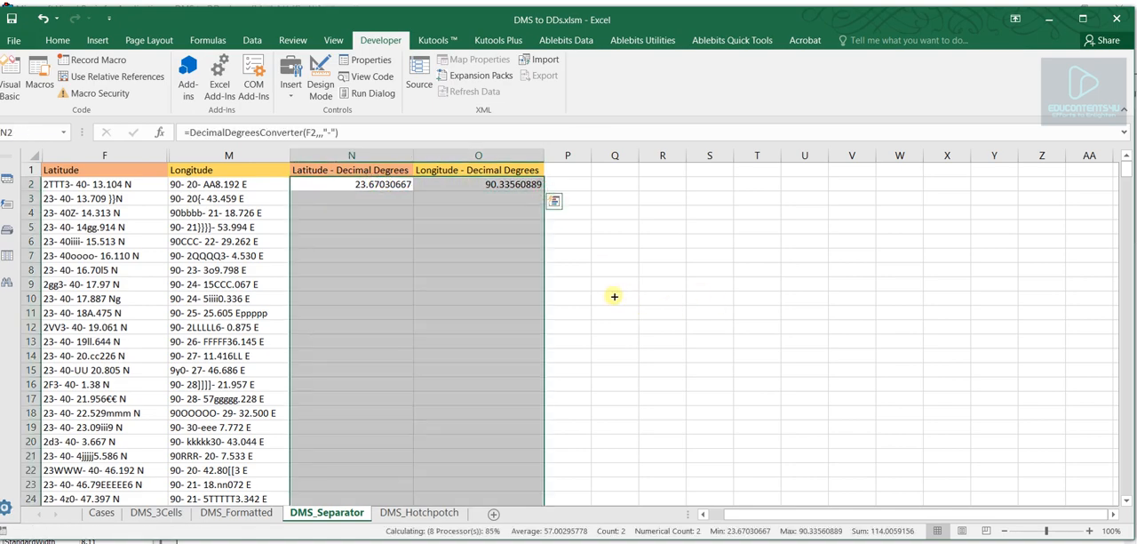
pyautogui.moveTo(1126, 172); pyautogui.dragTo(1132, 144)
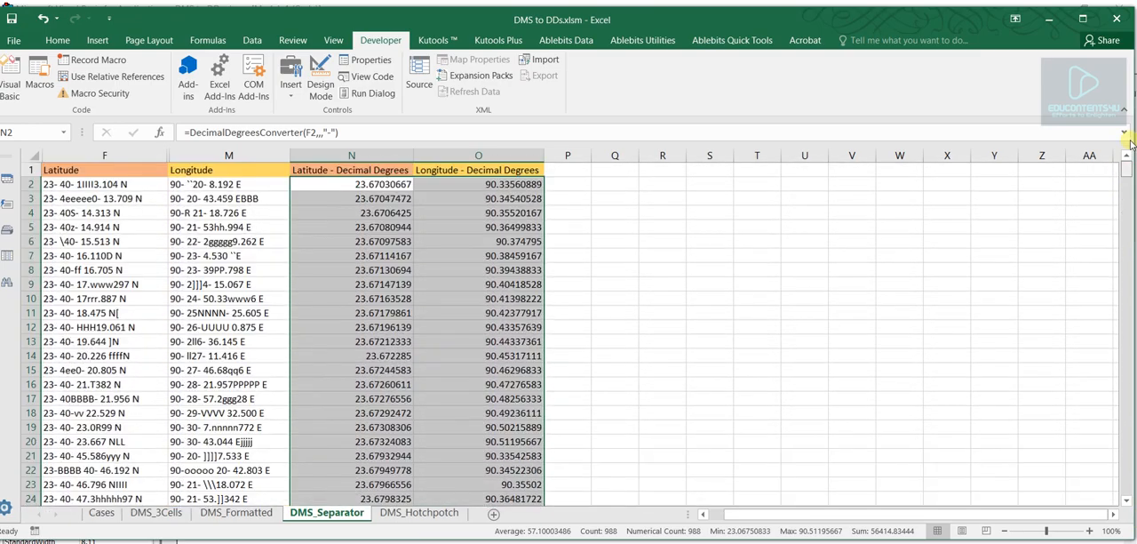
# - Recalculate the DMS_Separator sheet twice to regenerate the stray characters in the latitude and longitude values
pyautogui.click(209, 41)
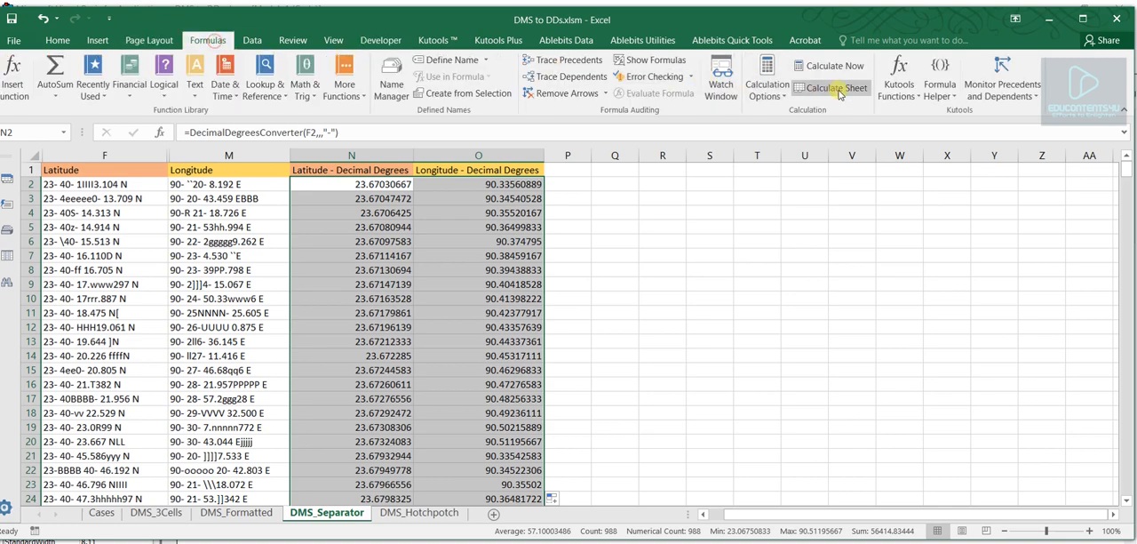
pyautogui.moveTo(98, 183); pyautogui.dragTo(229, 184)
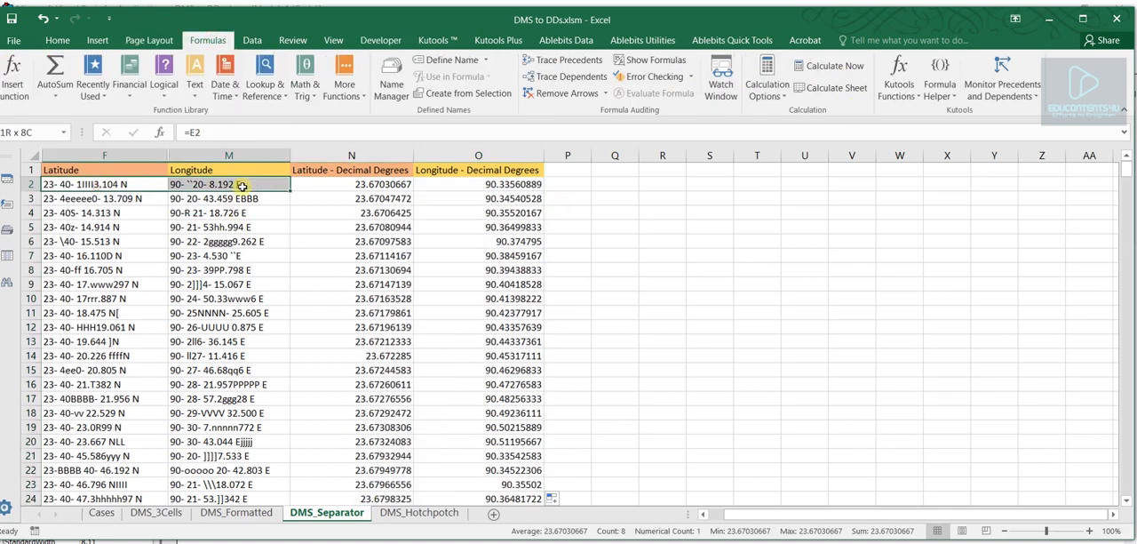
pyautogui.click(826, 87)
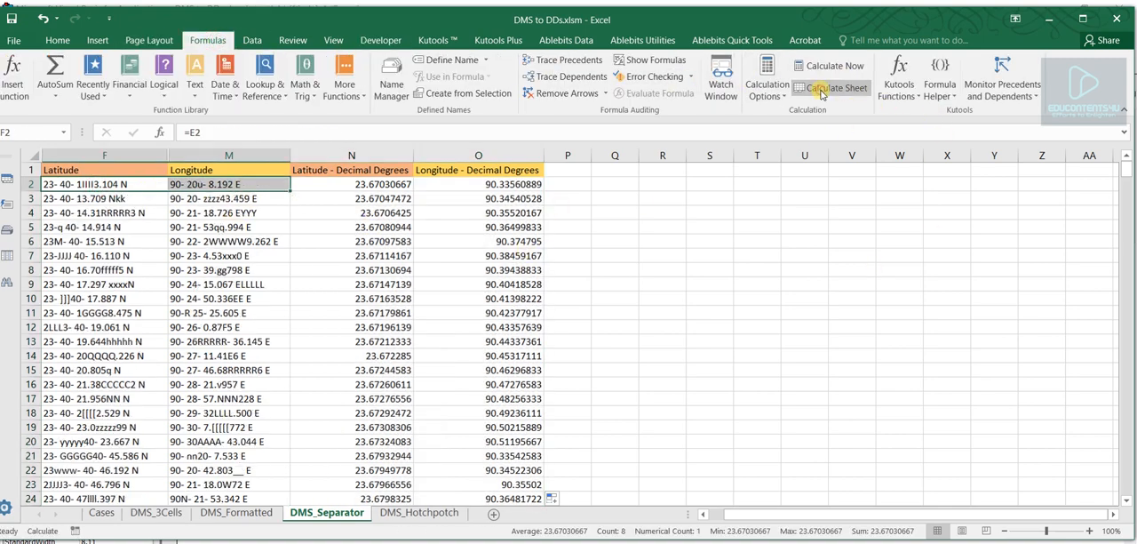
pyautogui.click(822, 89)
# - Refill the N2 latitude formula and the O2 longitude formula down their columns, one column at a time
pyautogui.click(366, 188)
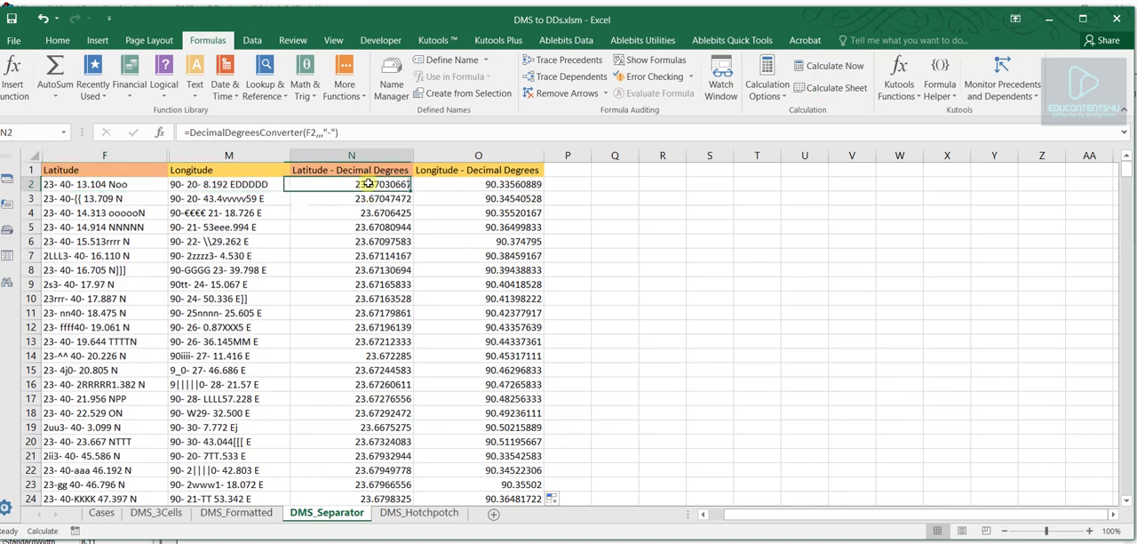
pyautogui.doubleClick(413, 192)
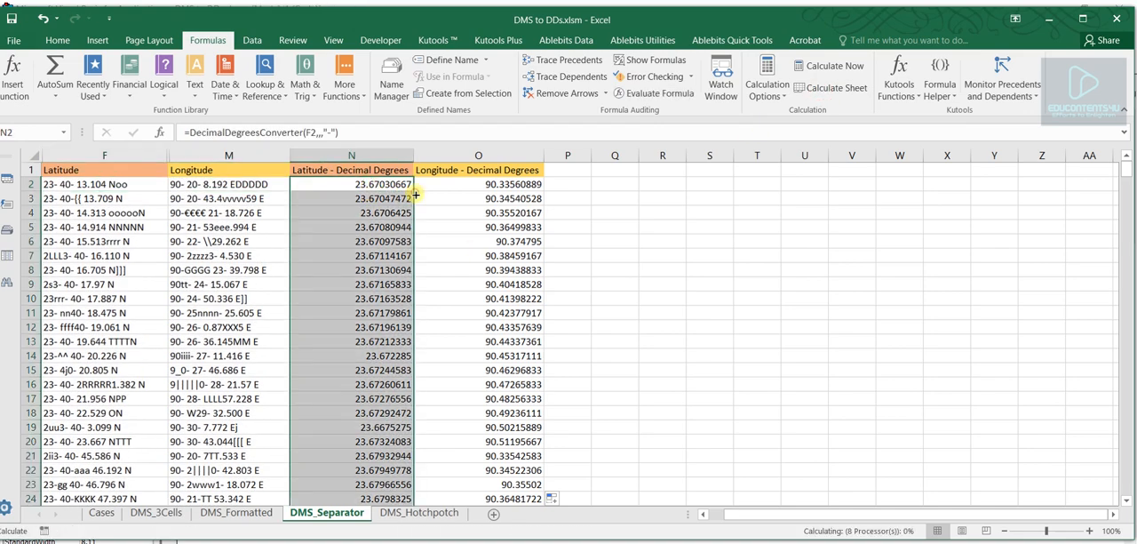
pyautogui.click(441, 188)
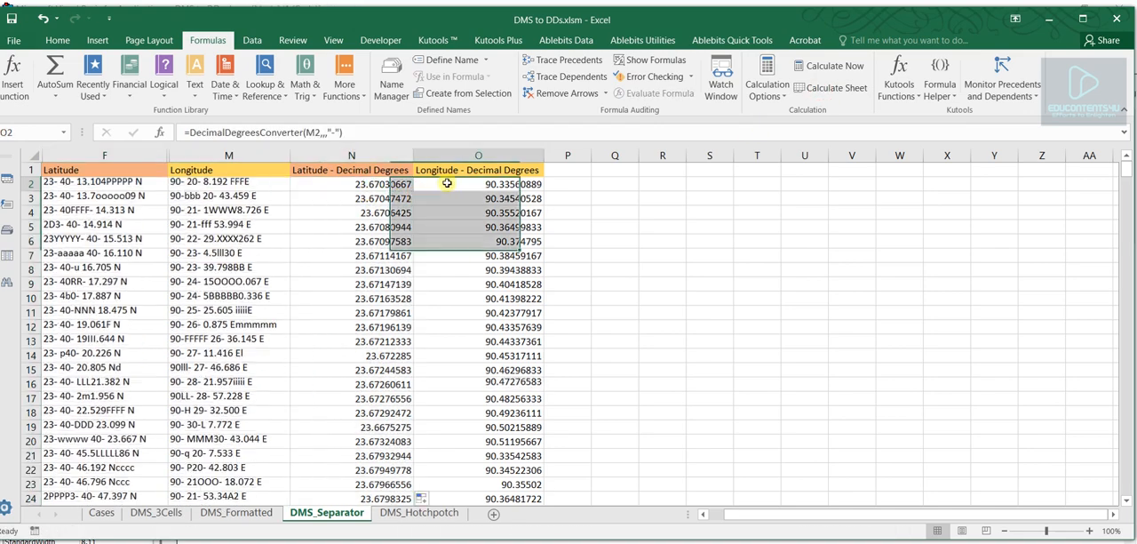
pyautogui.doubleClick(545, 191)
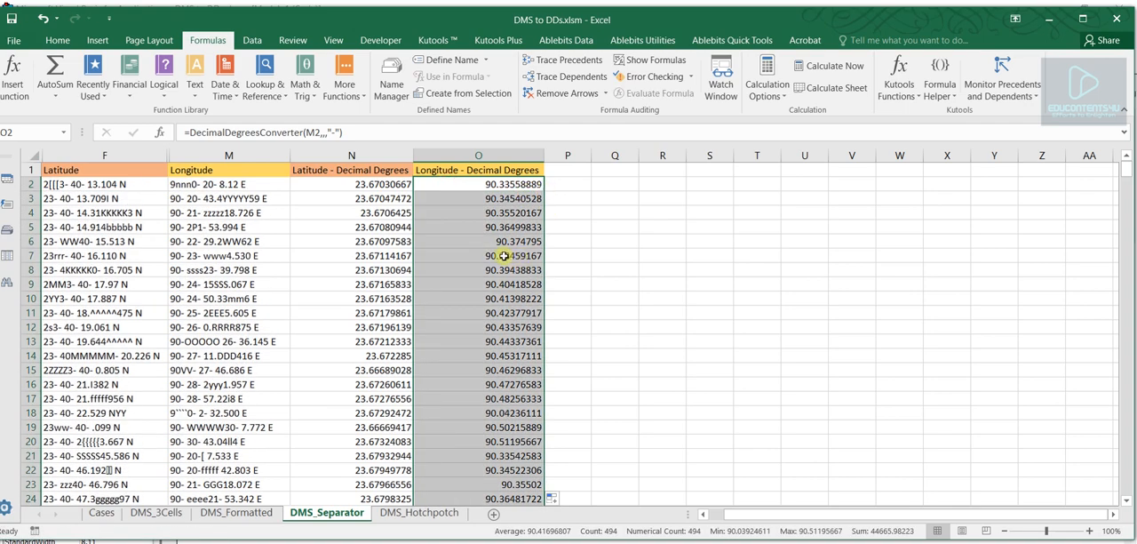
pyautogui.click(370, 217)
pyautogui.click(454, 266)
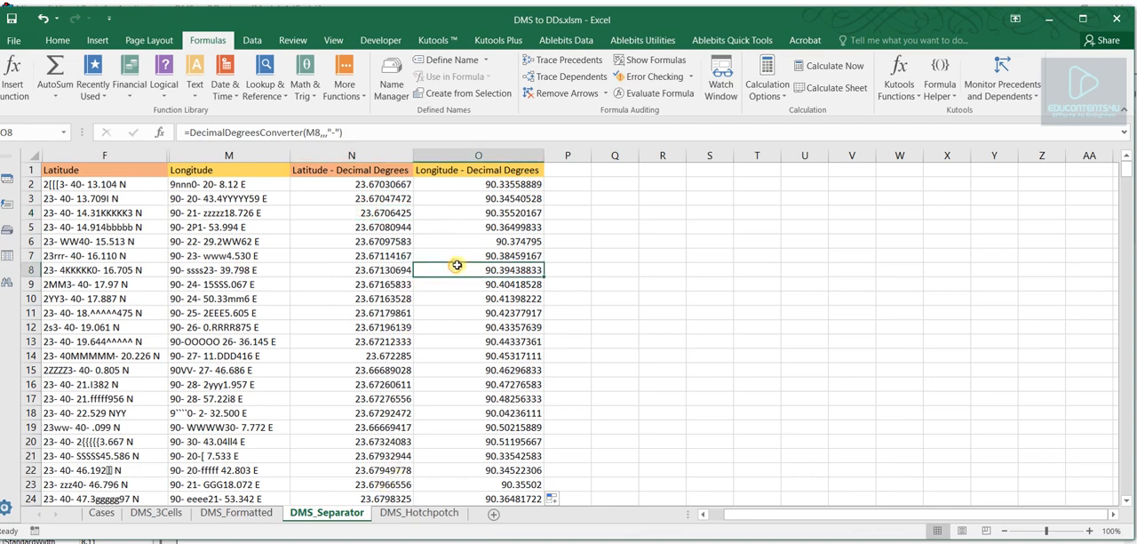
# - Compare the mixed-text coordinates on the DMS_Hotchpotch sheet with the AutoExtract examples on the Cases sheet
pyautogui.click(395, 512)
pyautogui.click(258, 185)
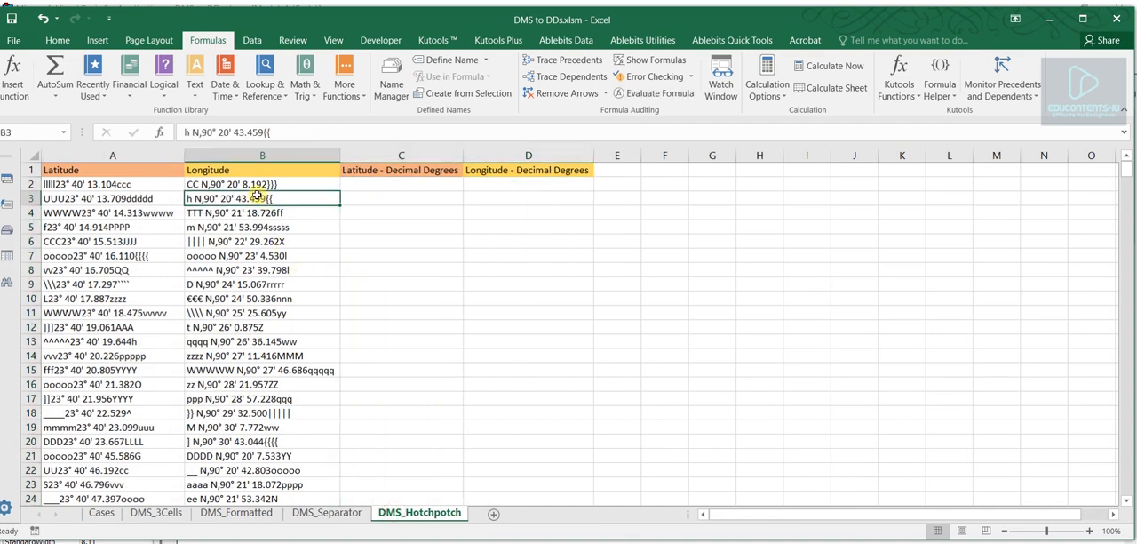
pyautogui.click(129, 185)
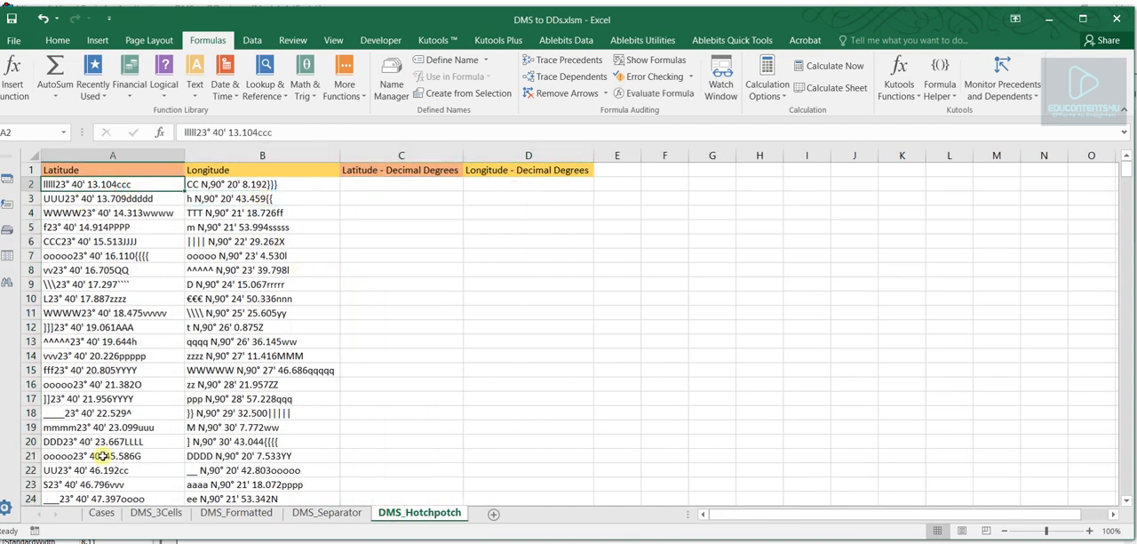
pyautogui.click(101, 512)
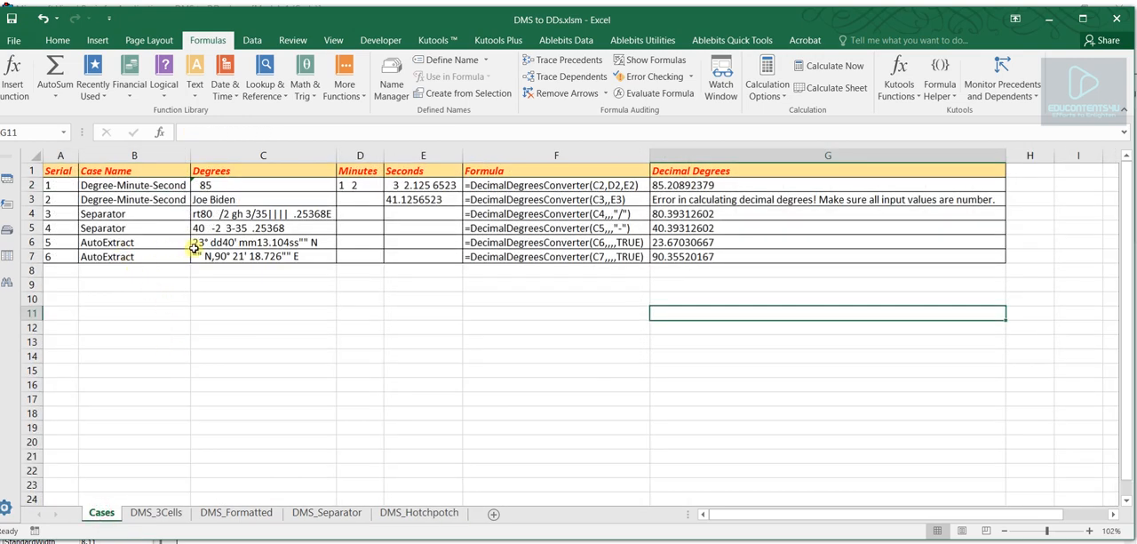
pyautogui.click(242, 242)
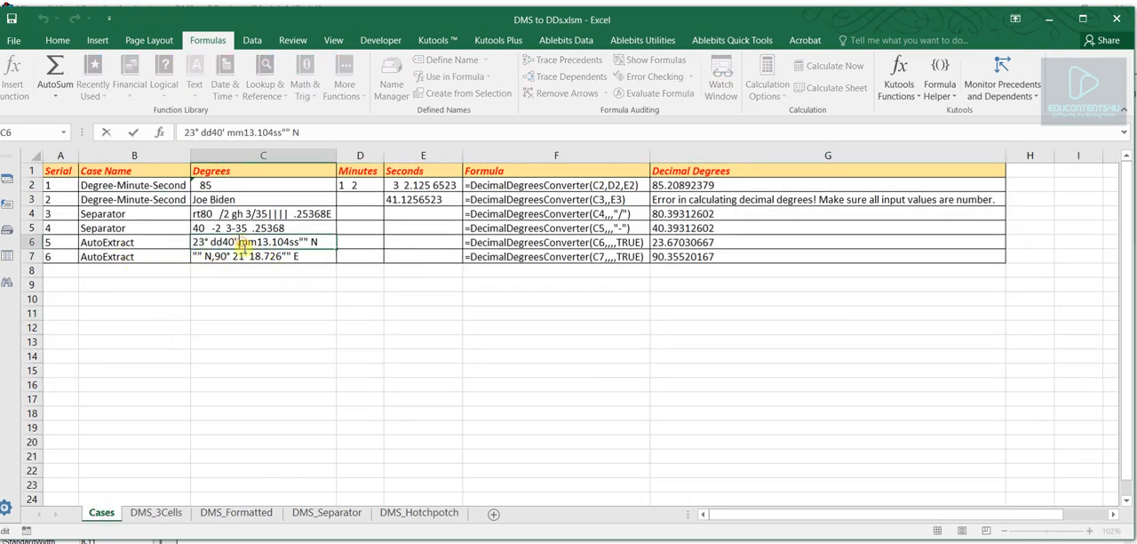
pyautogui.click(237, 272)
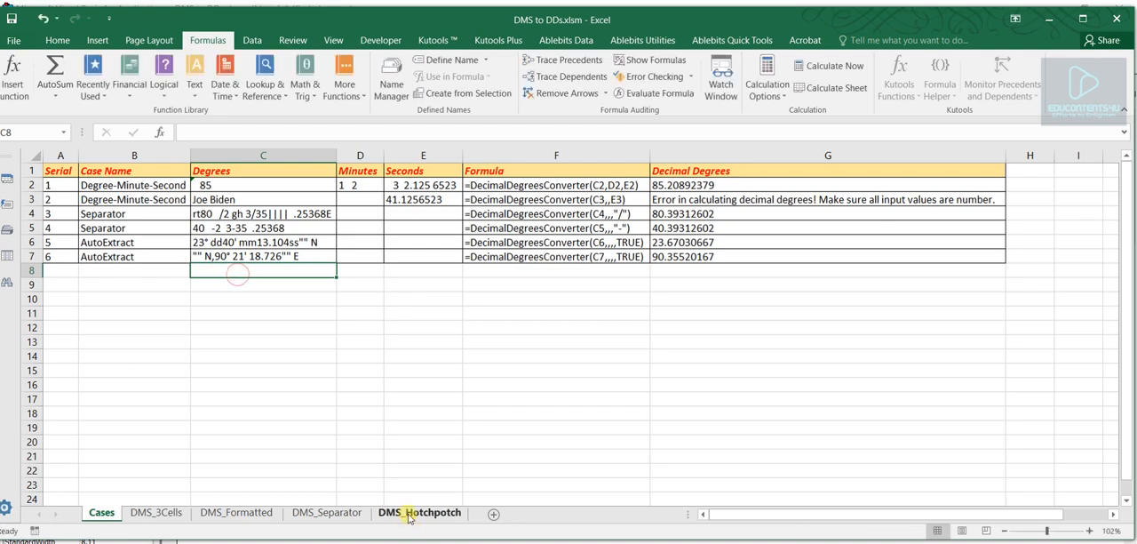
pyautogui.click(410, 513)
pyautogui.click(101, 512)
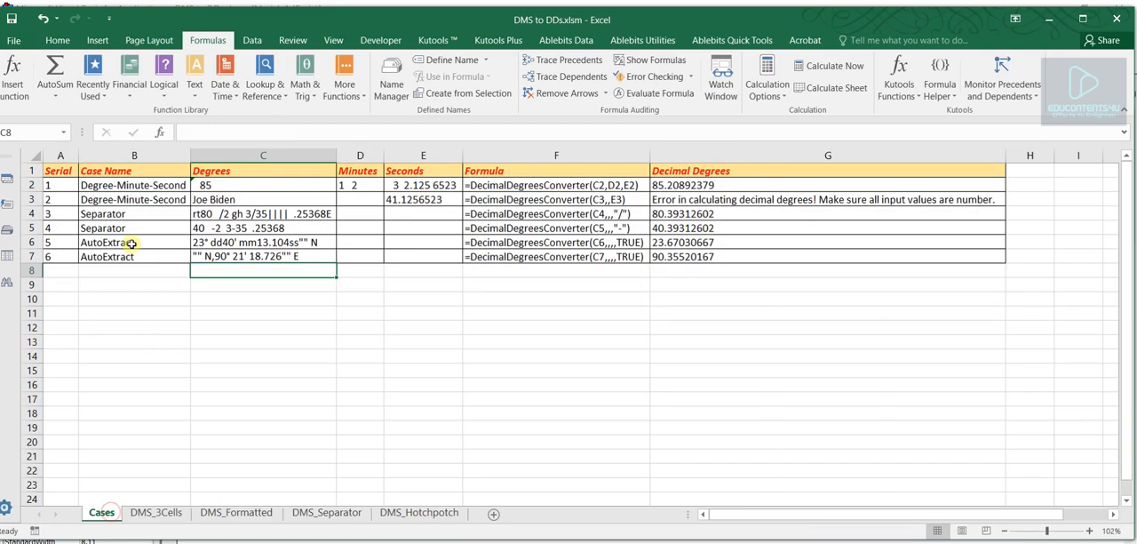
pyautogui.moveTo(131, 243); pyautogui.dragTo(247, 255)
pyautogui.click(266, 315)
# - On the DMS_Hotchpotch sheet, enter =DecimalDegreesConverter(A2,,,,TRUE) in C2 to convert the first latitude
pyautogui.click(391, 512)
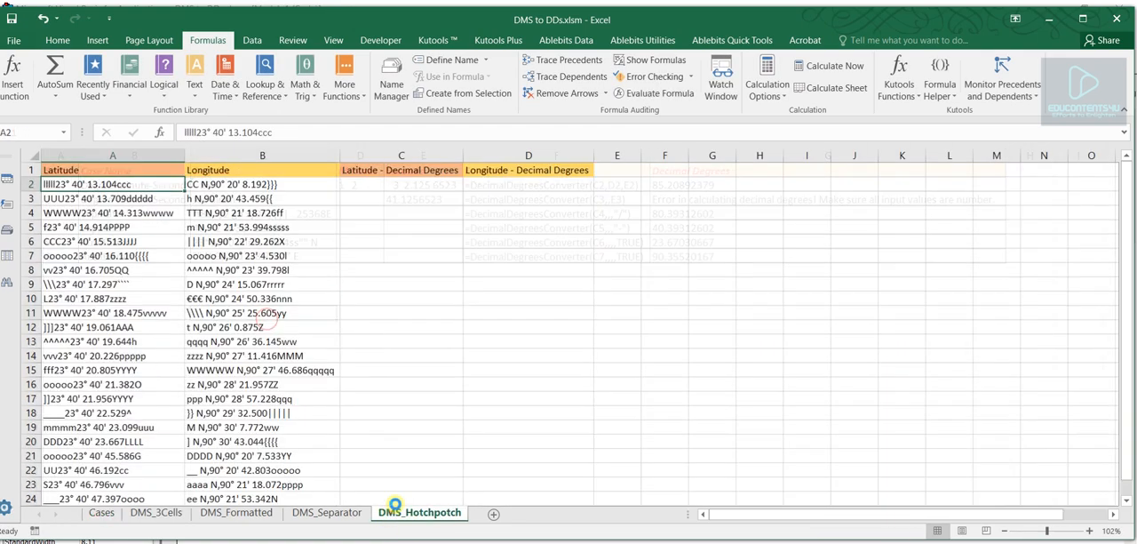
pyautogui.click(387, 186)
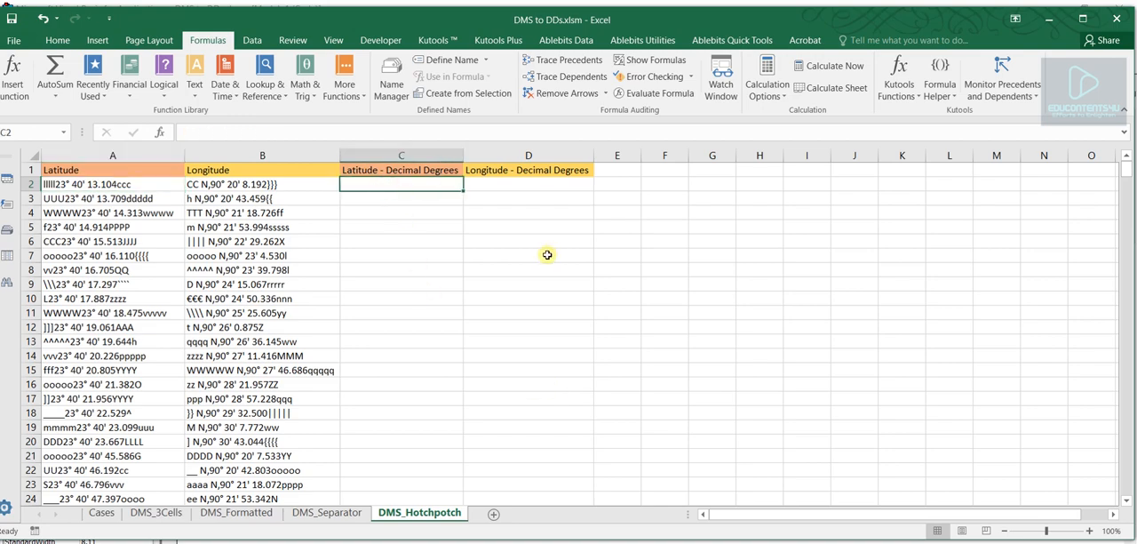
pyautogui.write('=deci')
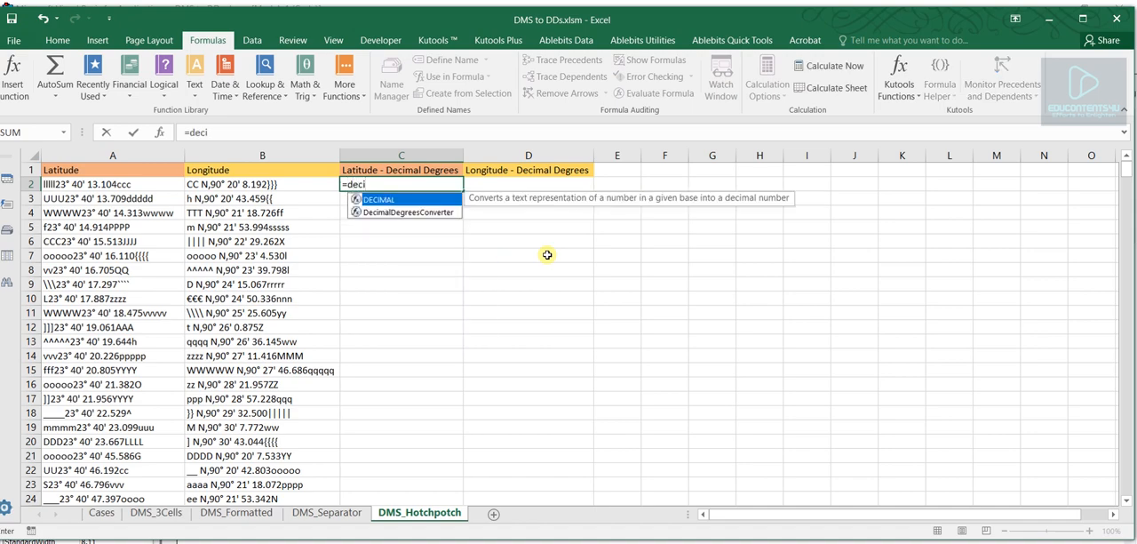
pyautogui.doubleClick(400, 211)
pyautogui.click(153, 187)
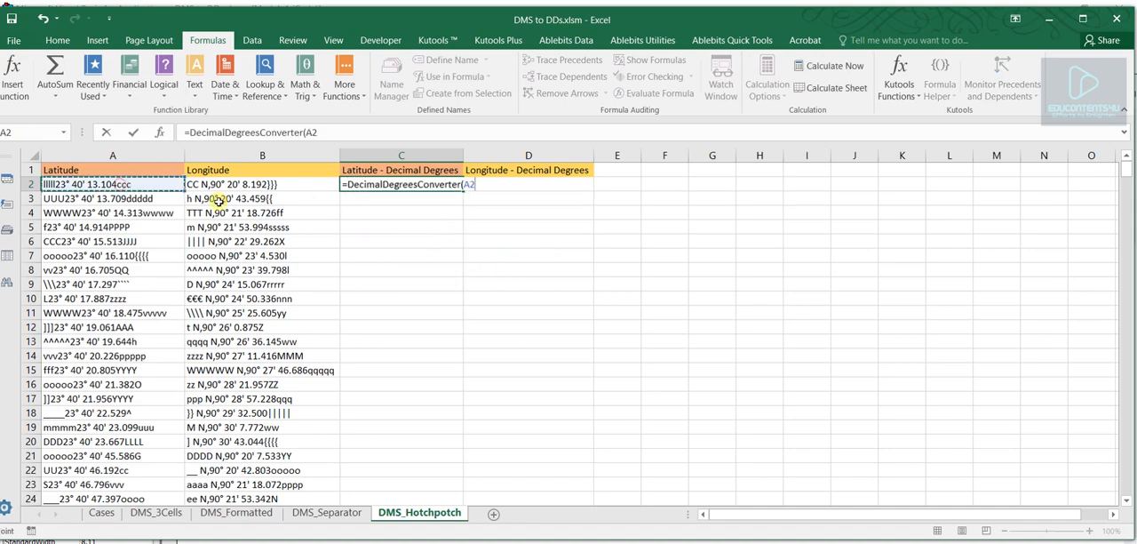
pyautogui.write(',,,,')
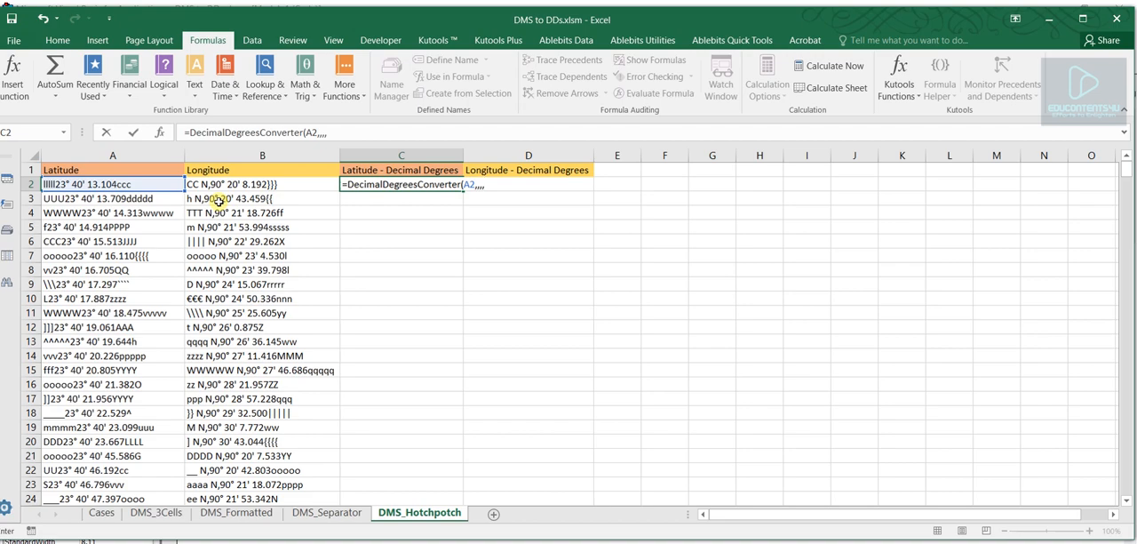
pyautogui.write('TRUE)')
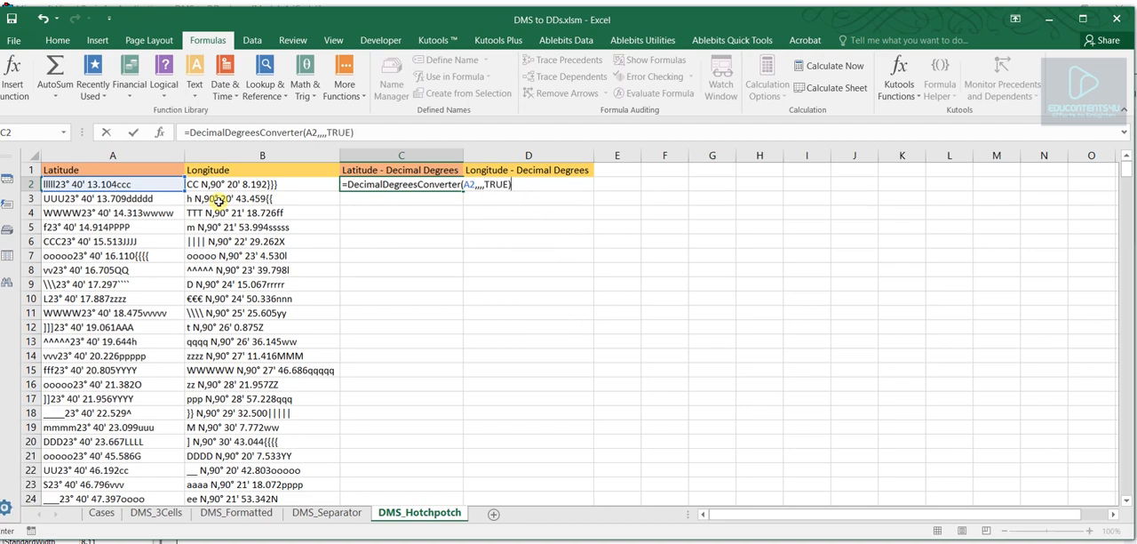
pyautogui.press('Return')
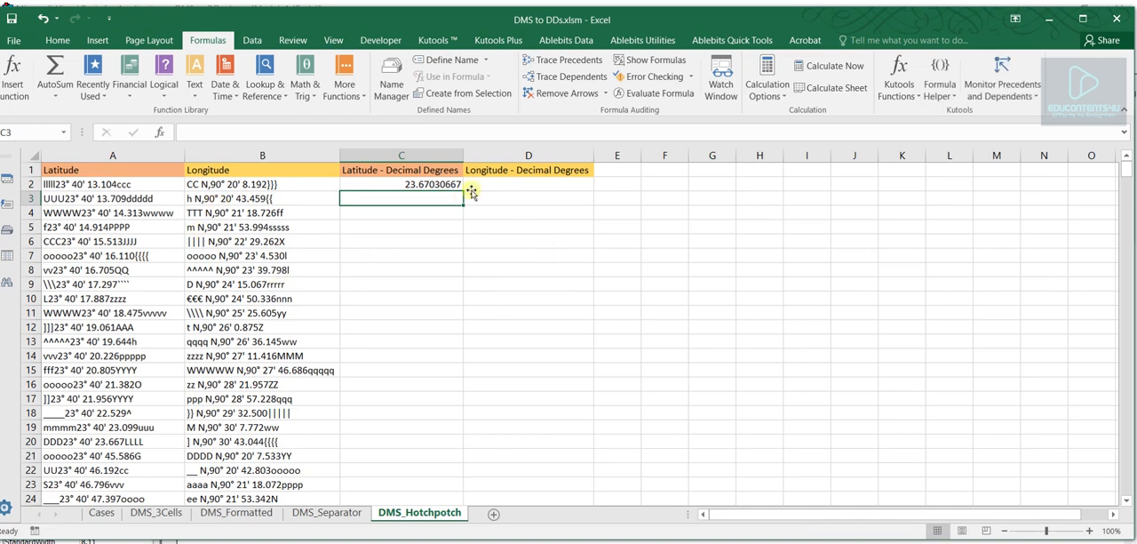
# - Enter =DecimalDegreesConverter(B2,,,,TRUE) in D2 to convert the first hotchpotch longitude to decimal degrees
pyautogui.click(472, 185)
pyautogui.write('=dec')
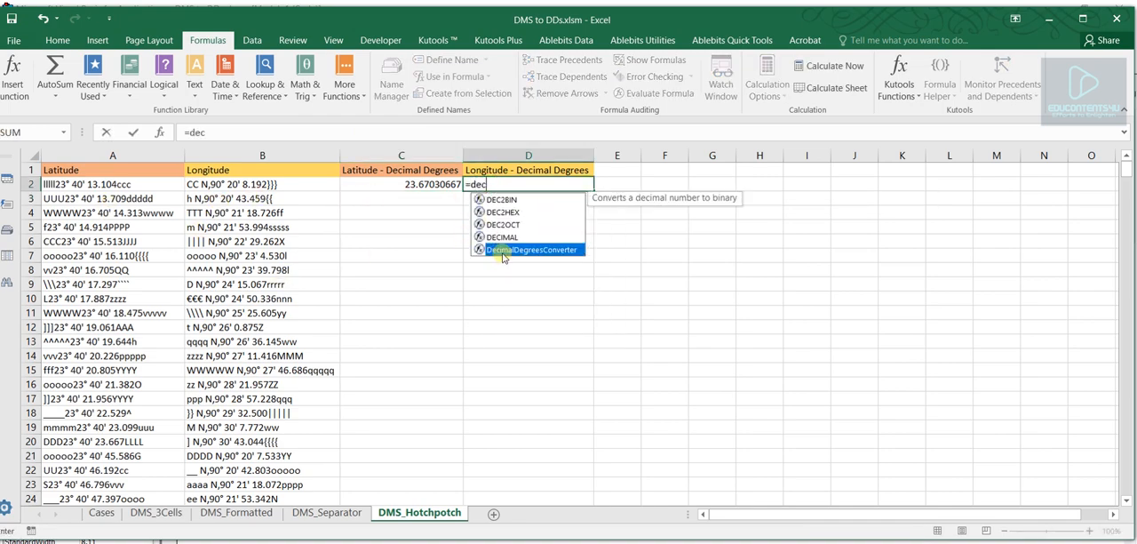
pyautogui.doubleClick(503, 249)
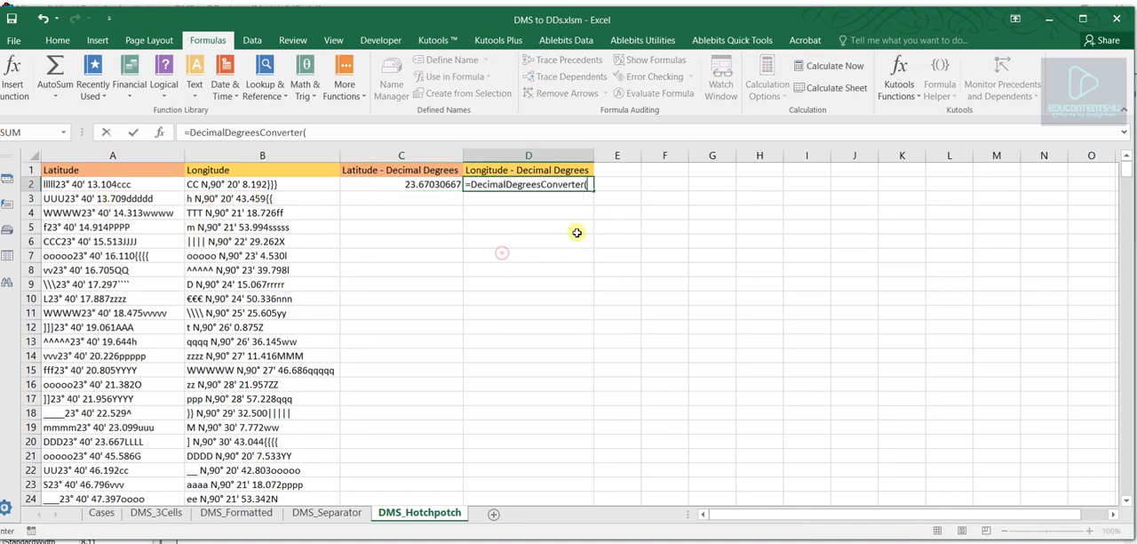
pyautogui.click(219, 184)
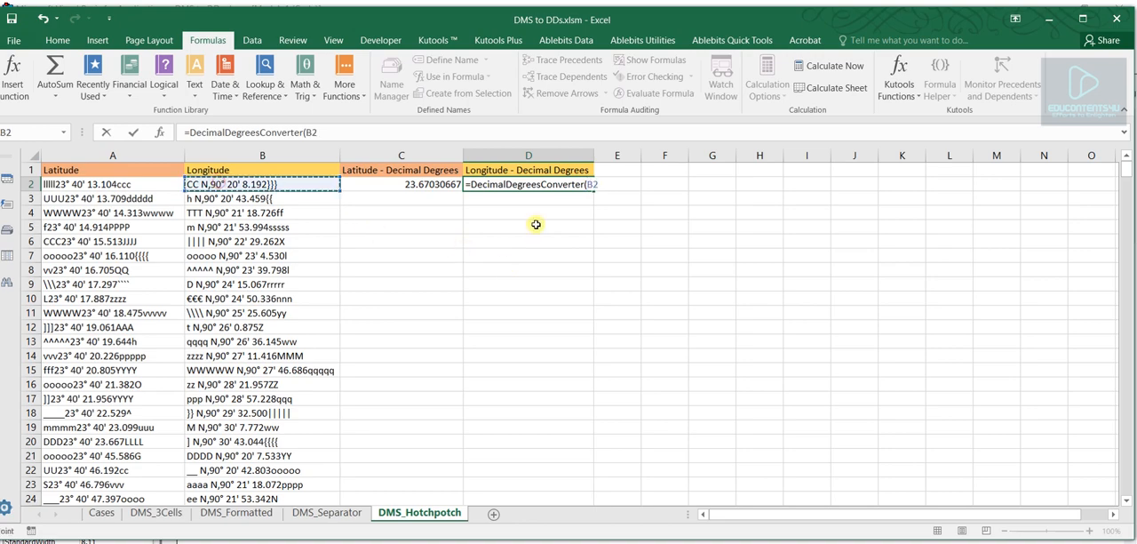
pyautogui.write(',,,,')
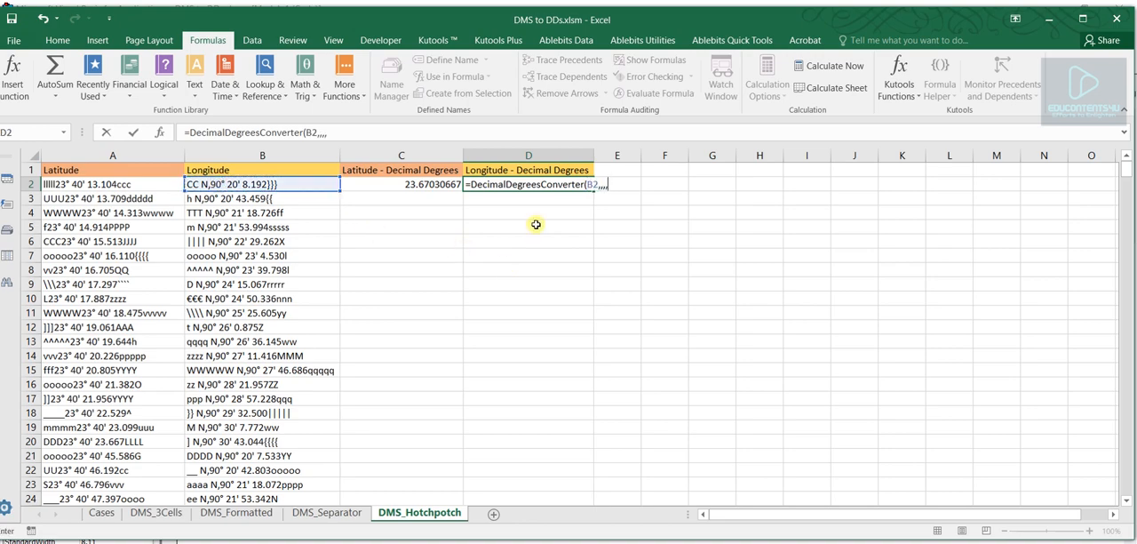
pyautogui.write('TRUE')
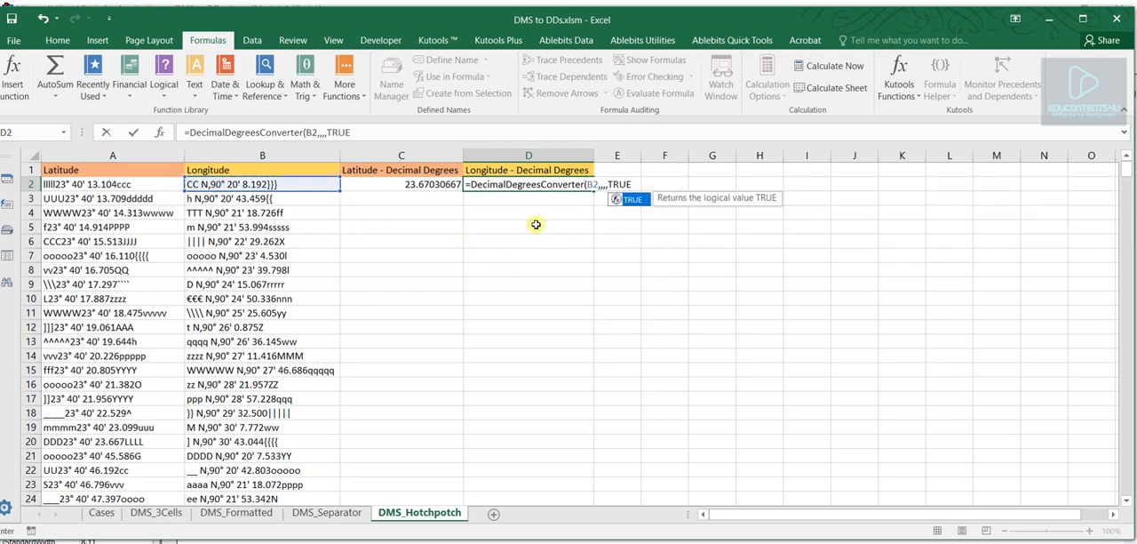
pyautogui.write(')')
pyautogui.press('Return')
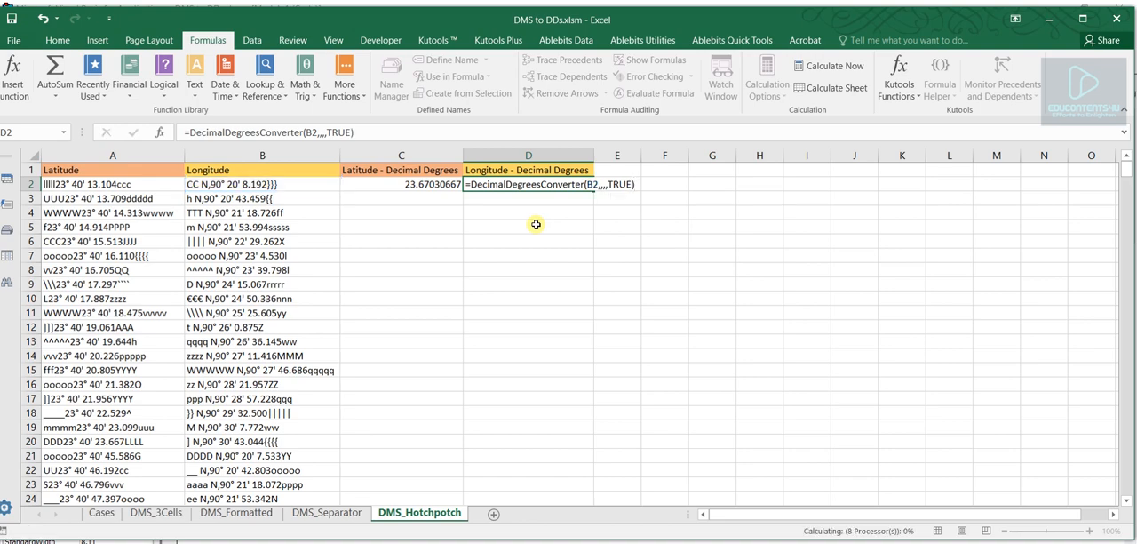
# - Fill the C2 latitude and D2 longitude formulas together down columns C and D of the DMS_Hotchpotch sheet
pyautogui.moveTo(436, 184); pyautogui.dragTo(590, 189)
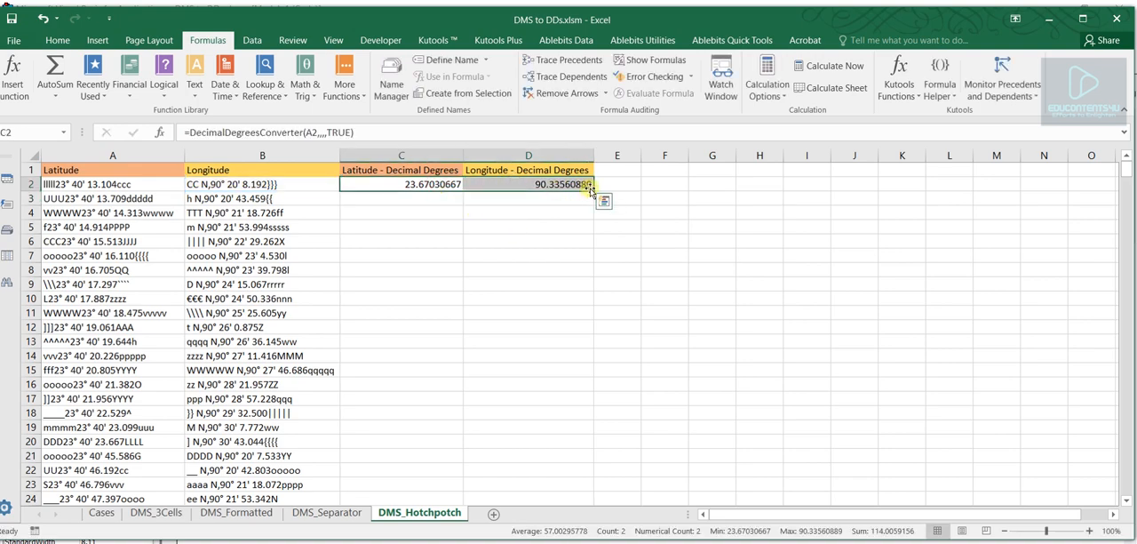
pyautogui.doubleClick(594, 190)
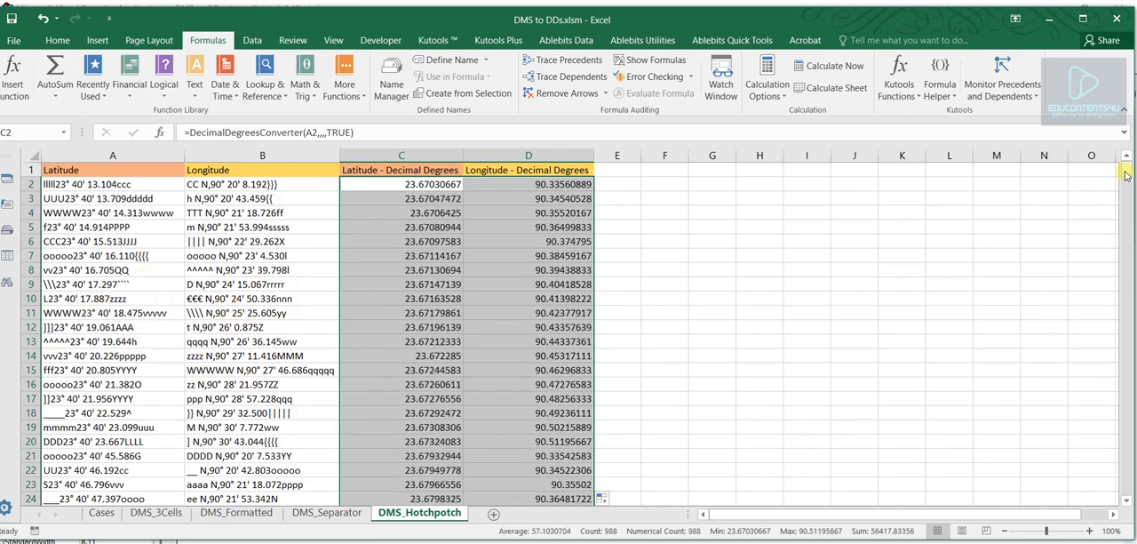
pyautogui.moveTo(1125, 175)
pyautogui.mouseDown()
pyautogui.moveTo(1130, 500)
pyautogui.moveTo(1126, 168)
pyautogui.mouseUp()
pyautogui.click(728, 268)
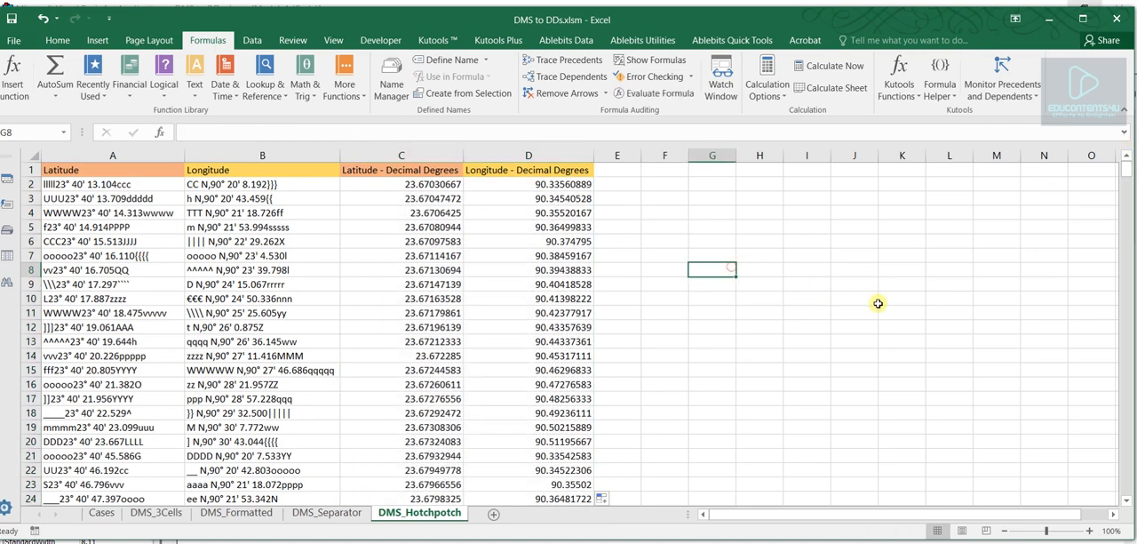
pyautogui.click(709, 310)
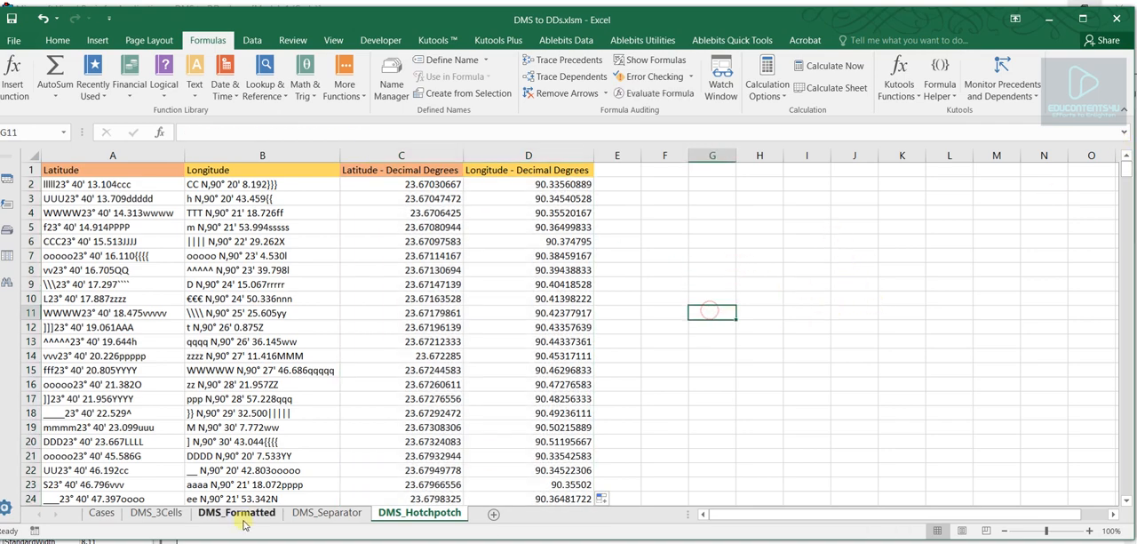
# - Compare the Degree-Minute-Second examples on the Cases sheet with the coordinates split into cells on the DMS_3Cells sheet
pyautogui.click(102, 513)
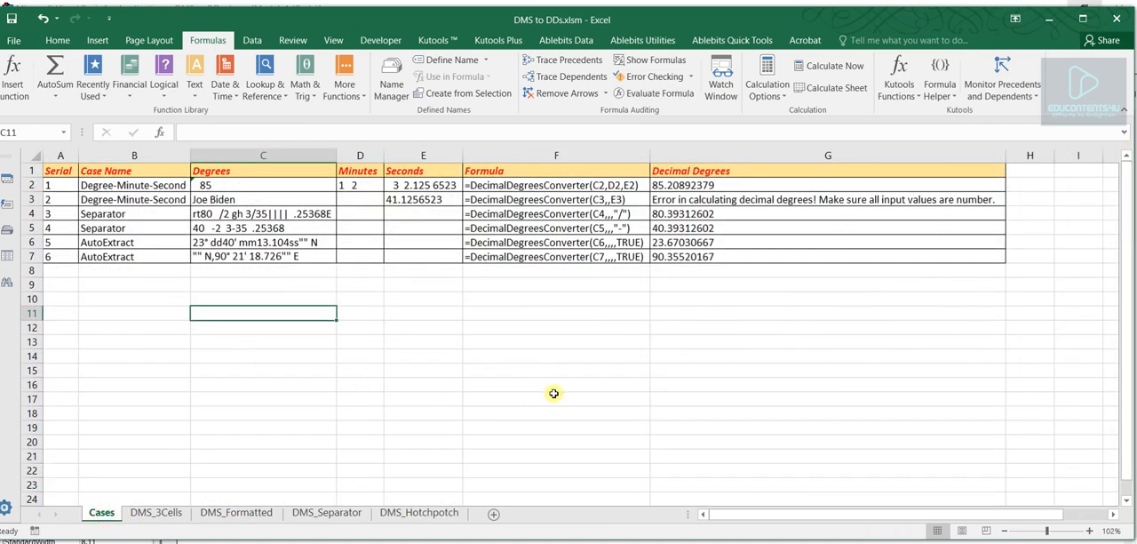
pyautogui.click(538, 350)
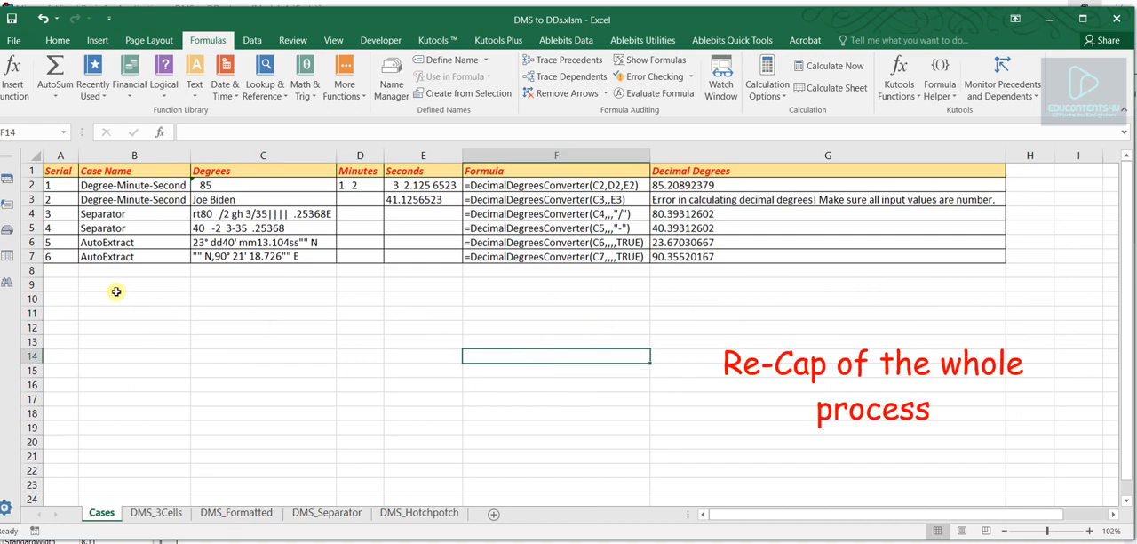
pyautogui.moveTo(131, 185); pyautogui.dragTo(136, 195)
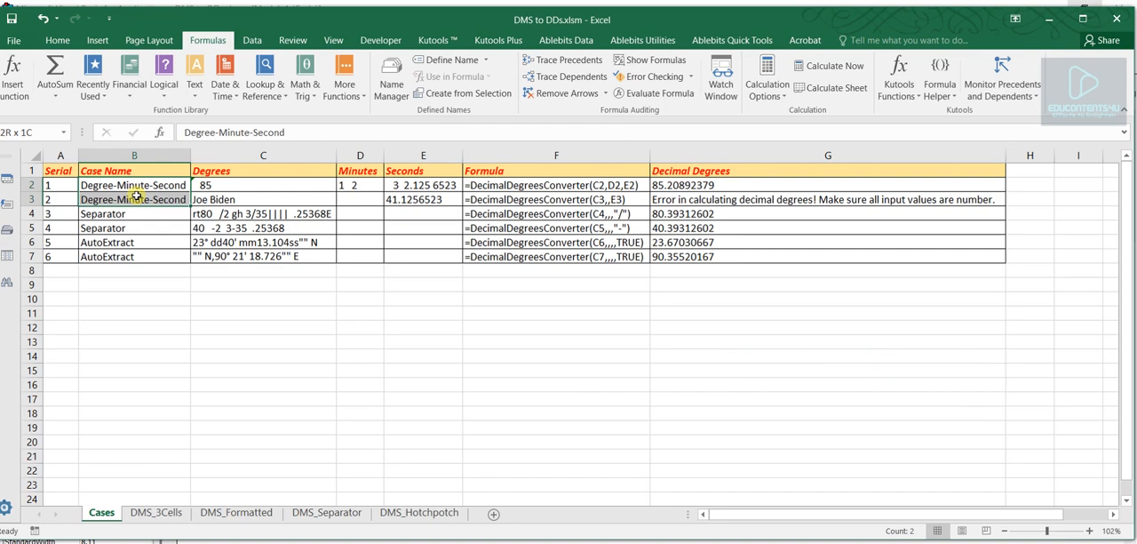
pyautogui.click(165, 513)
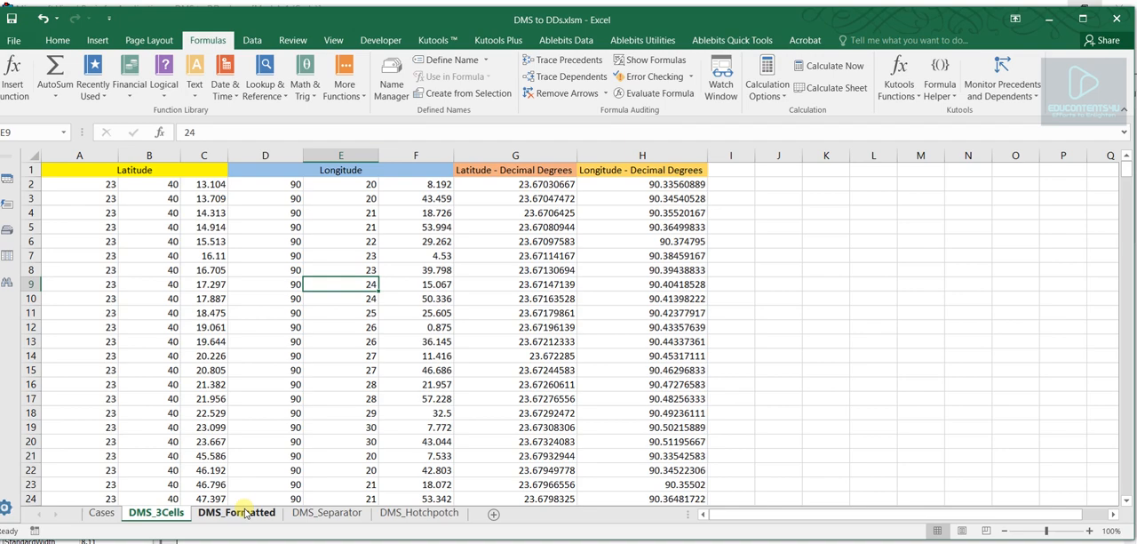
pyautogui.click(99, 513)
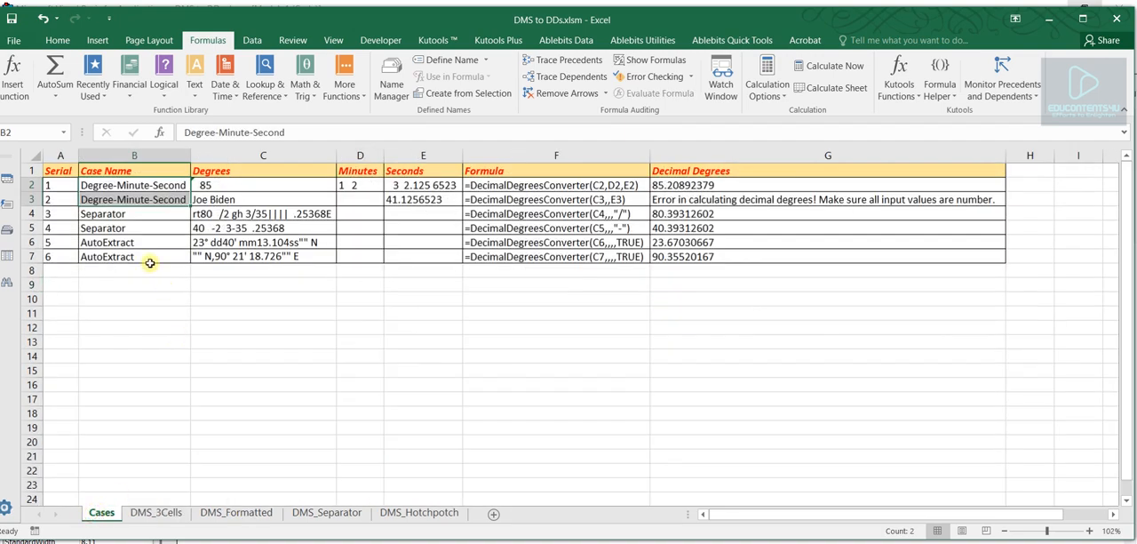
# - Compare the Separator examples on the Cases sheet with the data on the DMS_Separator sheet
pyautogui.moveTo(116, 214); pyautogui.dragTo(133, 229)
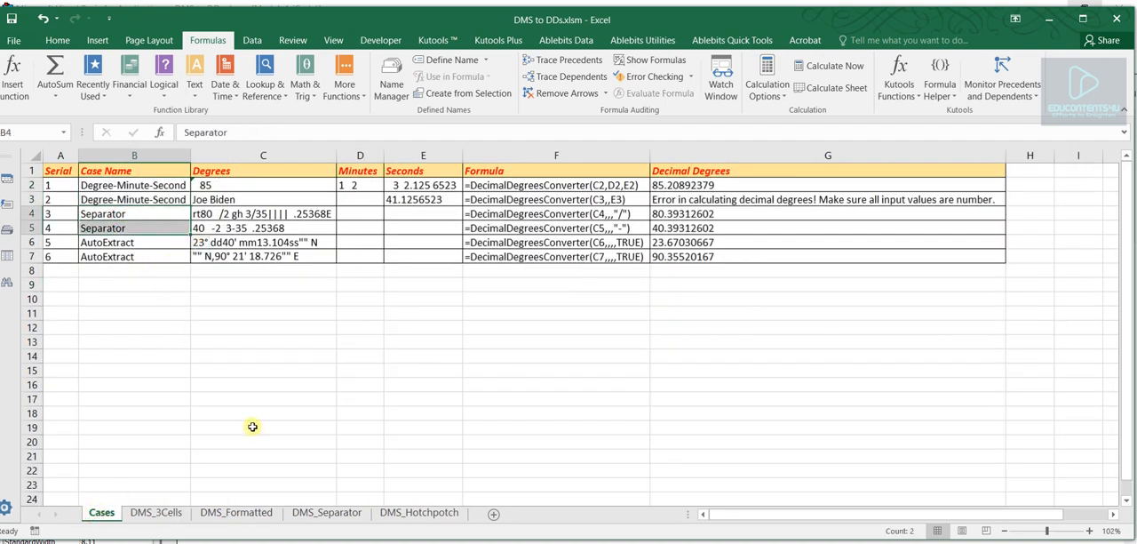
pyautogui.click(325, 514)
pyautogui.moveTo(302, 184); pyautogui.dragTo(540, 241)
pyautogui.click(100, 513)
# - Review the AutoExtract examples on the Cases sheet and inspect the TRUE argument of the C2 formula on DMS_Formatted
pyautogui.click(118, 242)
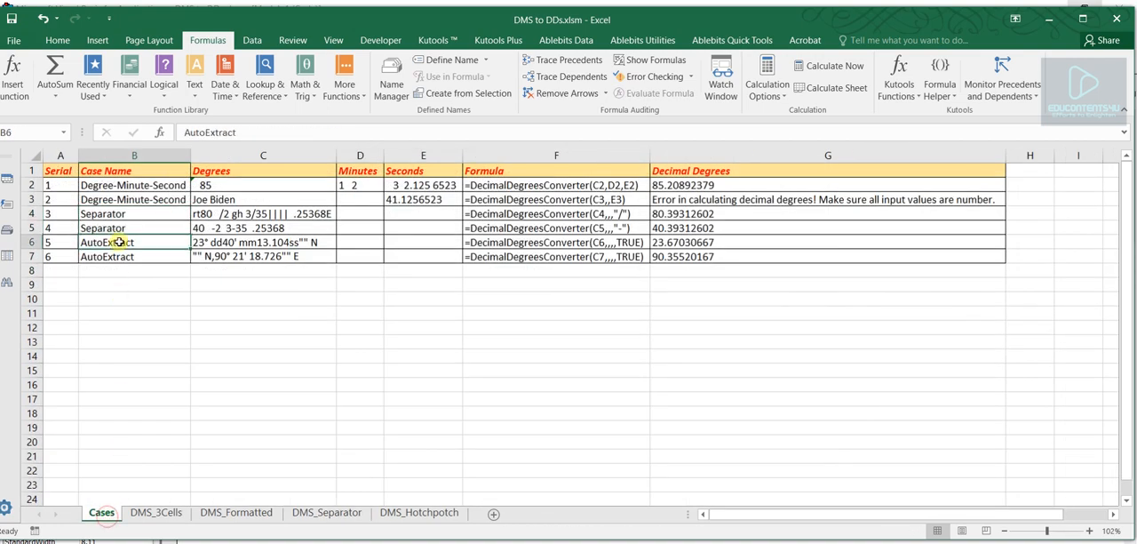
pyautogui.moveTo(118, 242); pyautogui.dragTo(271, 252)
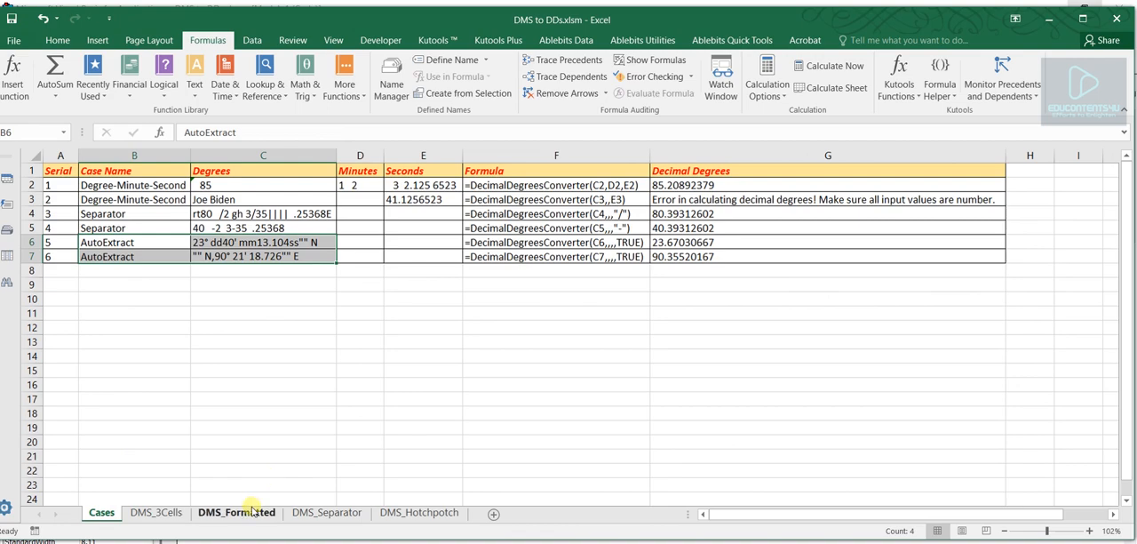
pyautogui.click(239, 513)
pyautogui.click(262, 184)
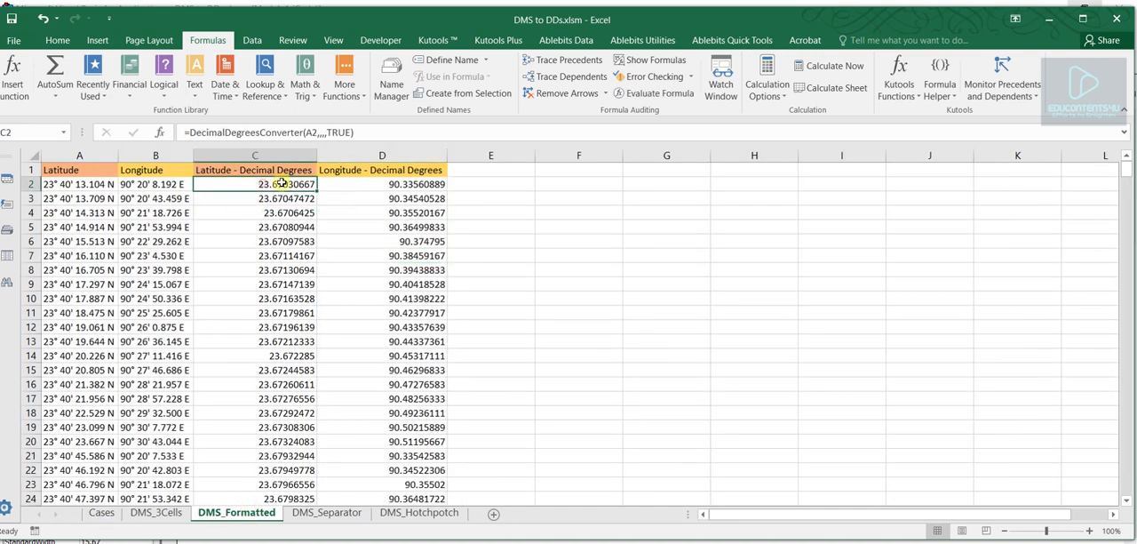
pyautogui.click(344, 131)
pyautogui.doubleClick(342, 132)
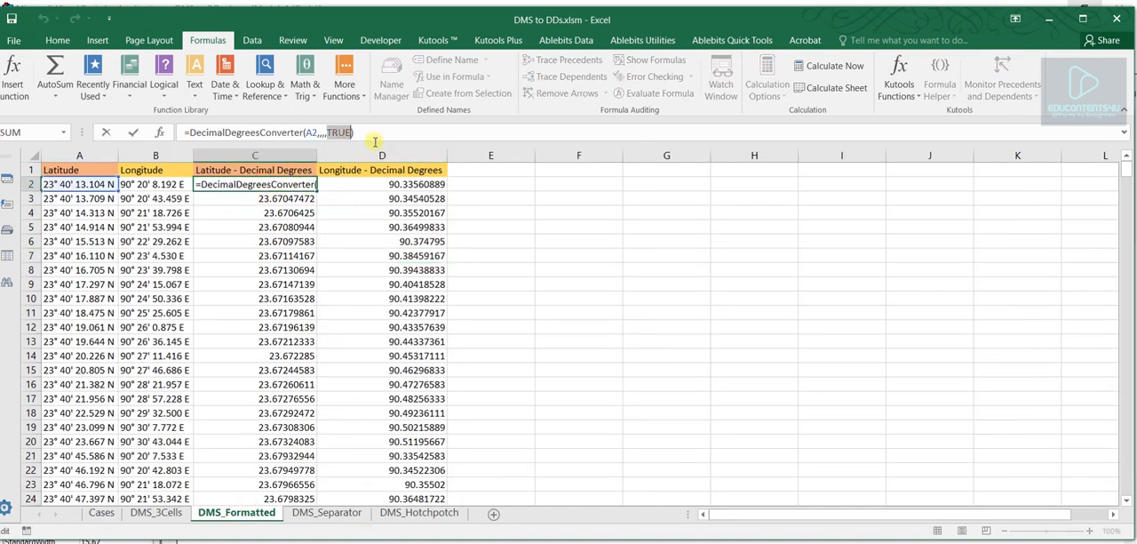
pyautogui.press('Escape')
# - Inspect the TRUE argument in the C2 latitude formula on the DMS_Hotchpotch sheet, leaving the formula as it is
pyautogui.click(413, 513)
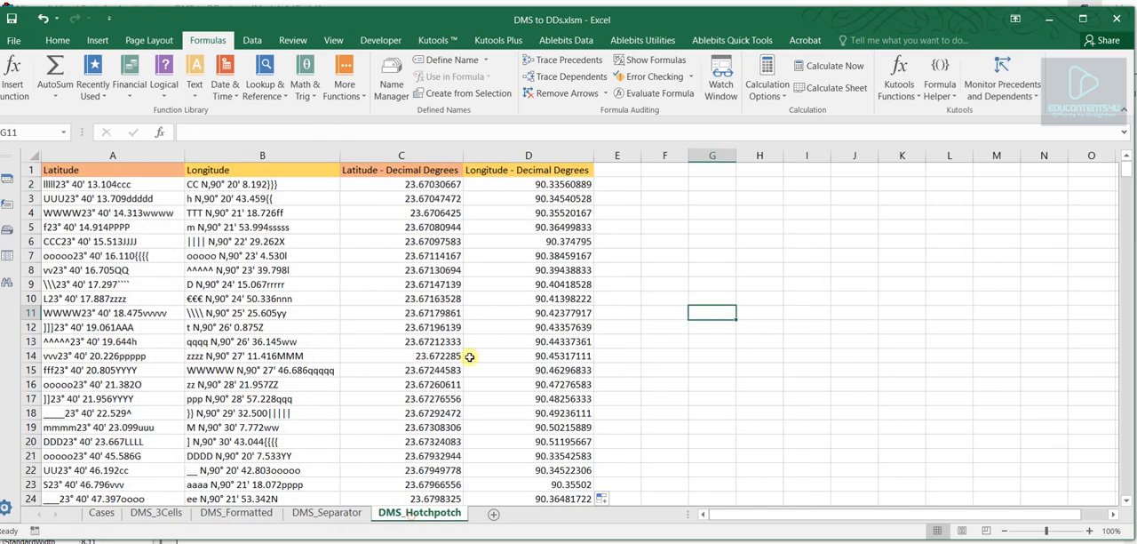
pyautogui.click(414, 188)
pyautogui.click(337, 133)
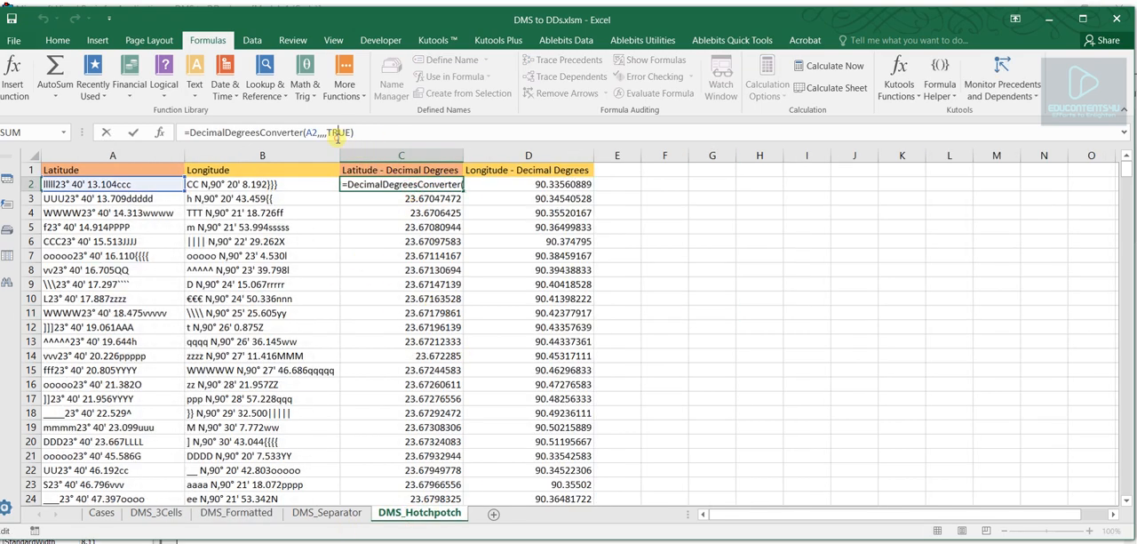
pyautogui.press('Return')
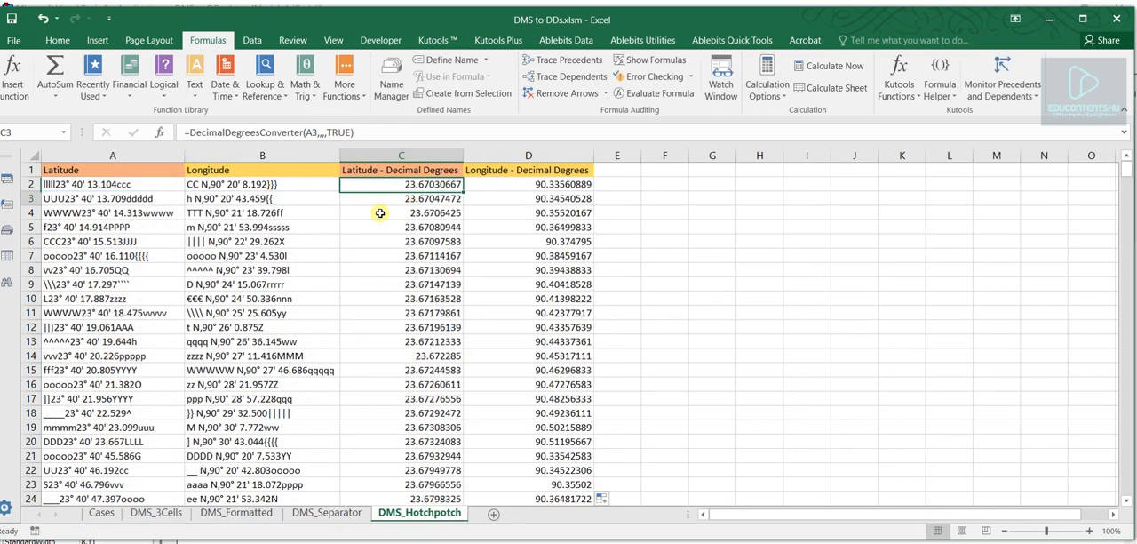
pyautogui.click(803, 310)
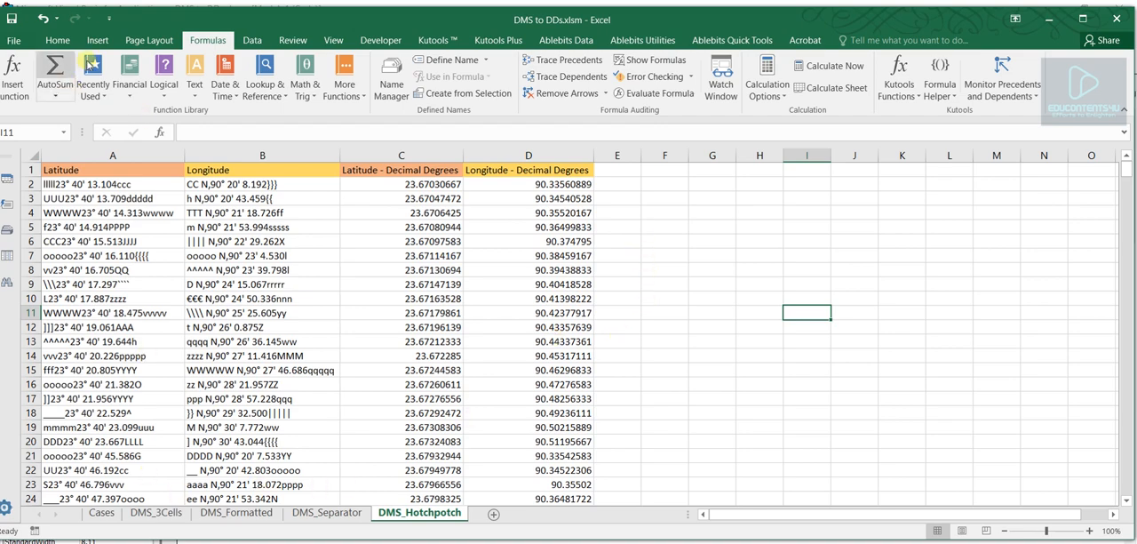
# - Review the DecimalDegreesConverter function and its helper functions in Module1 of the Visual Basic editor, and return to the workbook
pyautogui.click(381, 40)
pyautogui.click(14, 71)
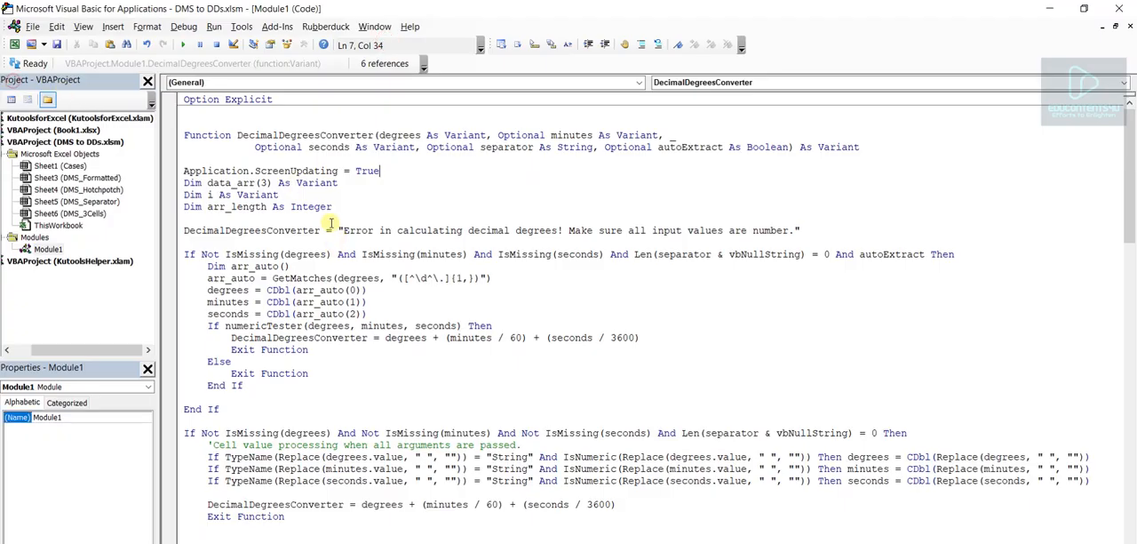
pyautogui.doubleClick(346, 135)
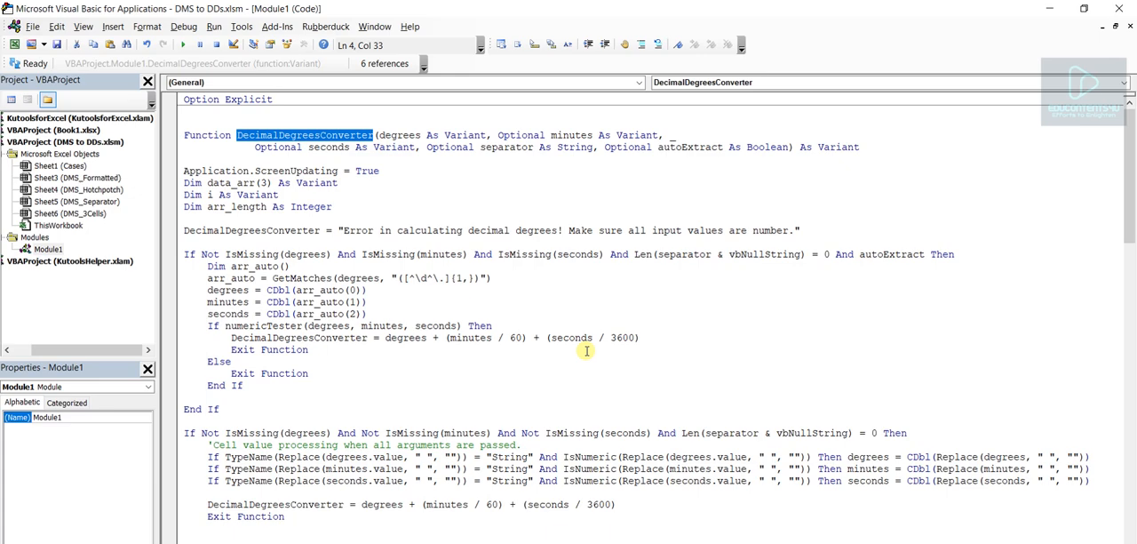
pyautogui.click(596, 433)
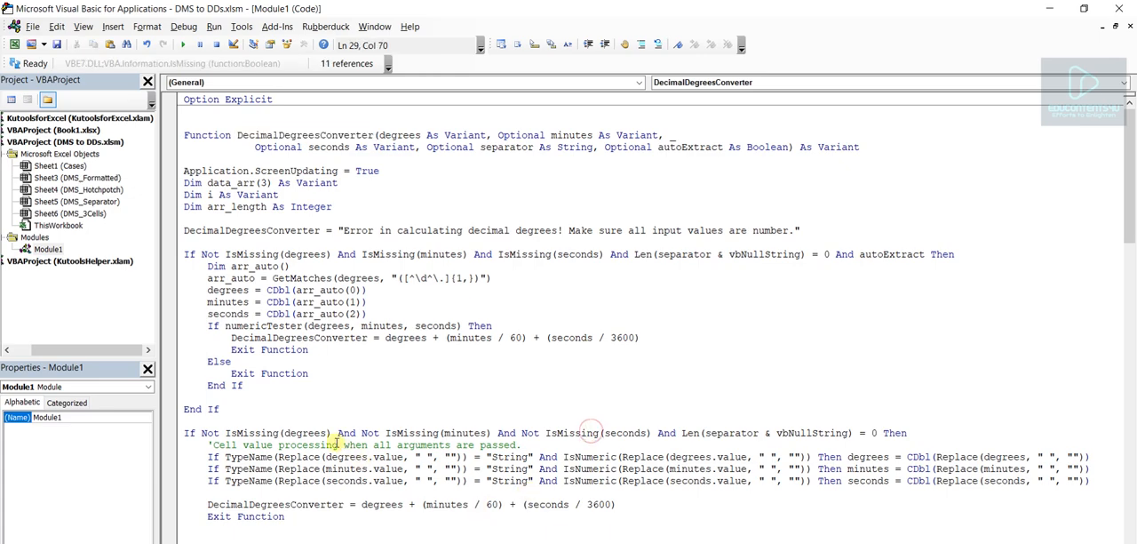
pyautogui.scroll(-20, 377, 384)
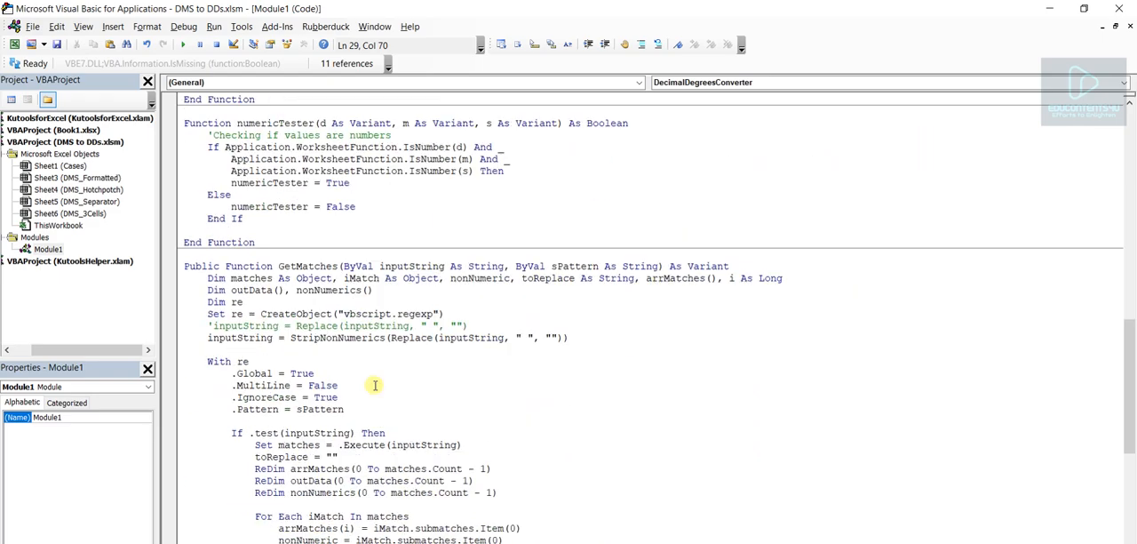
pyautogui.scroll(20, 377, 385)
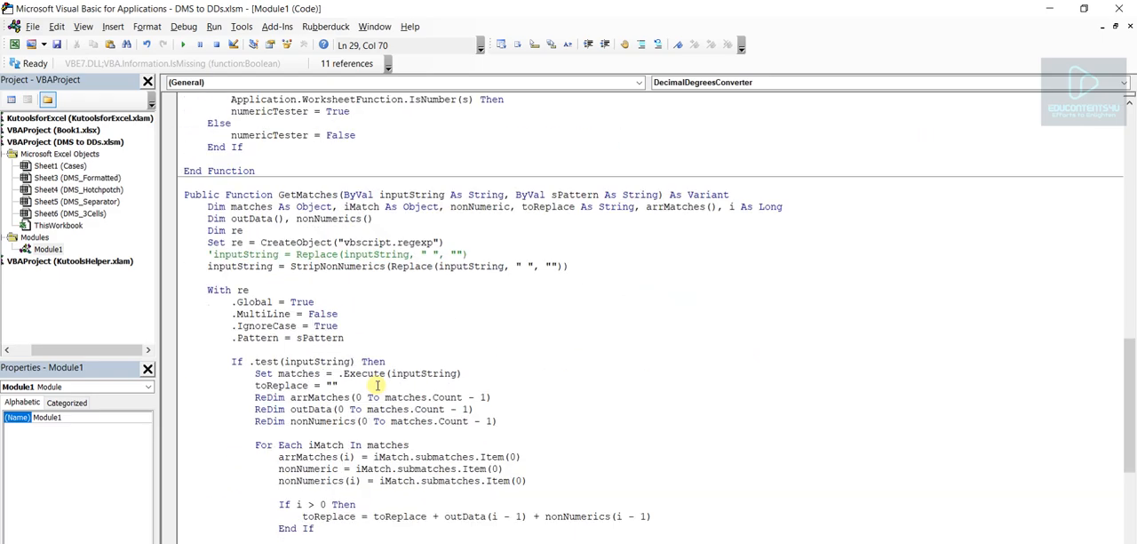
pyautogui.scroll(2, 377, 384)
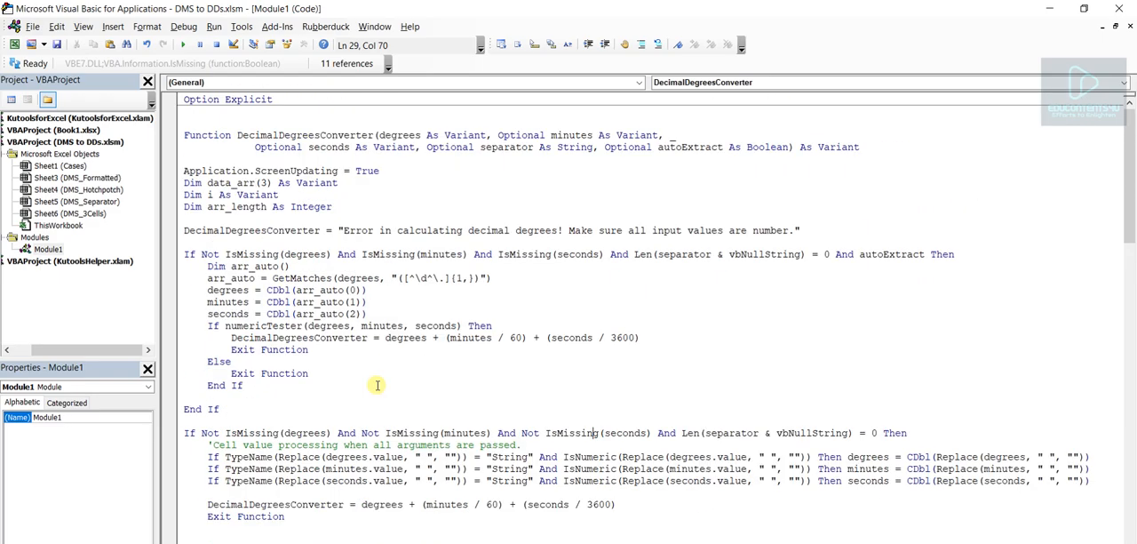
pyautogui.click(15, 44)
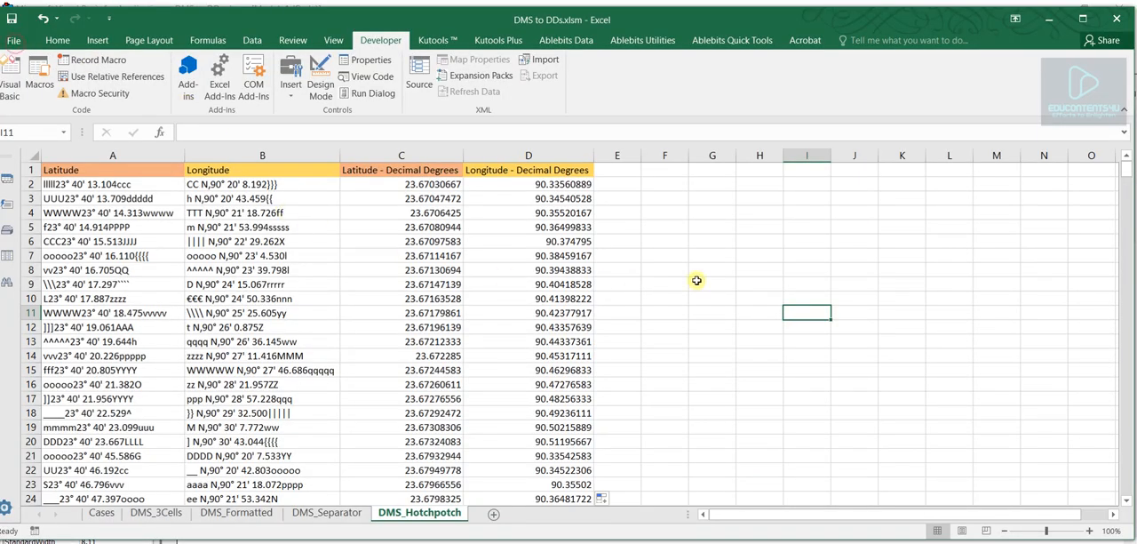
# - Delete all the code from Module1 in the Visual Basic editor
pyautogui.click(622, 168)
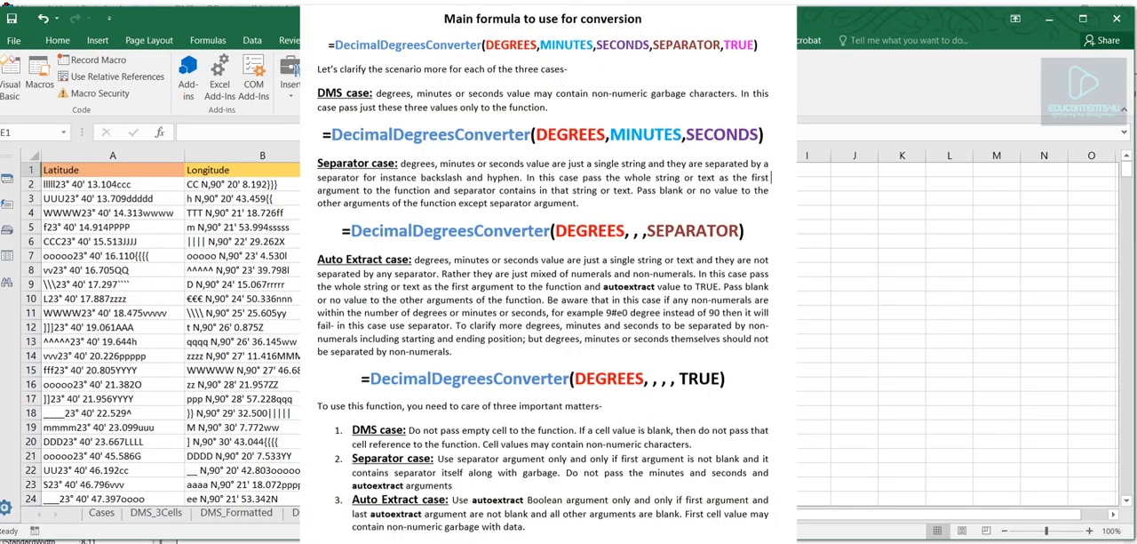
pyautogui.click(711, 299)
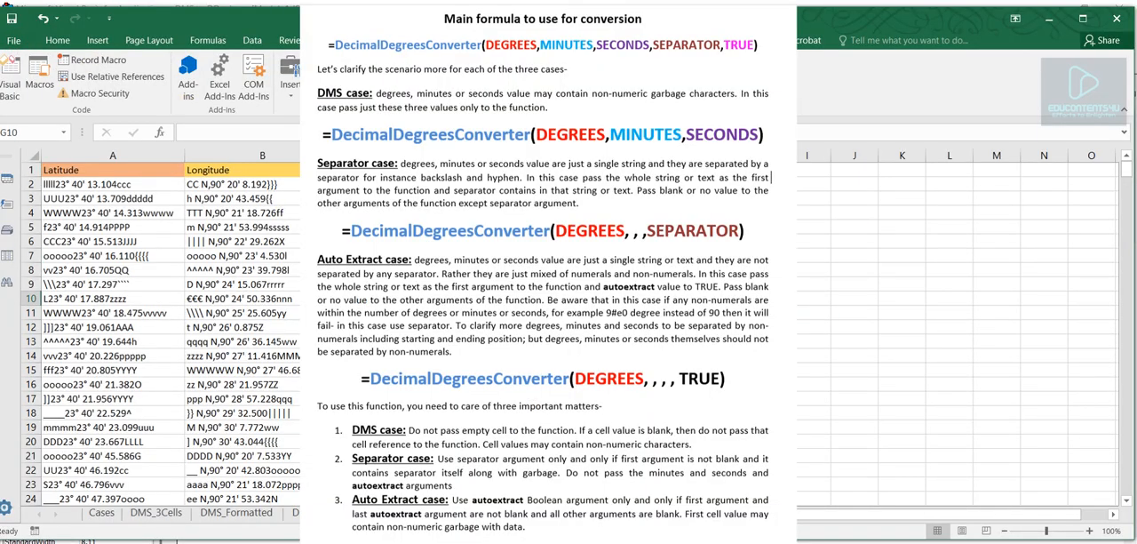
pyautogui.click(11, 75)
pyautogui.hotkey('ctrl', 'a')
pyautogui.press('Delete')
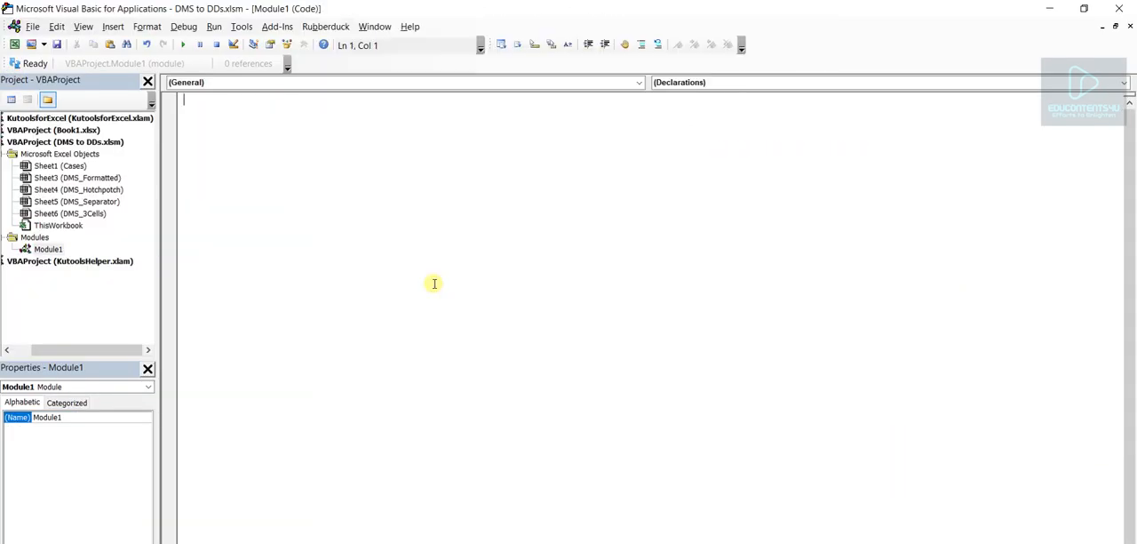
# - Reopen the empty Module1 in the Visual Basic editor and paste the complete DecimalDegreesConverter code into it
pyautogui.click(14, 44)
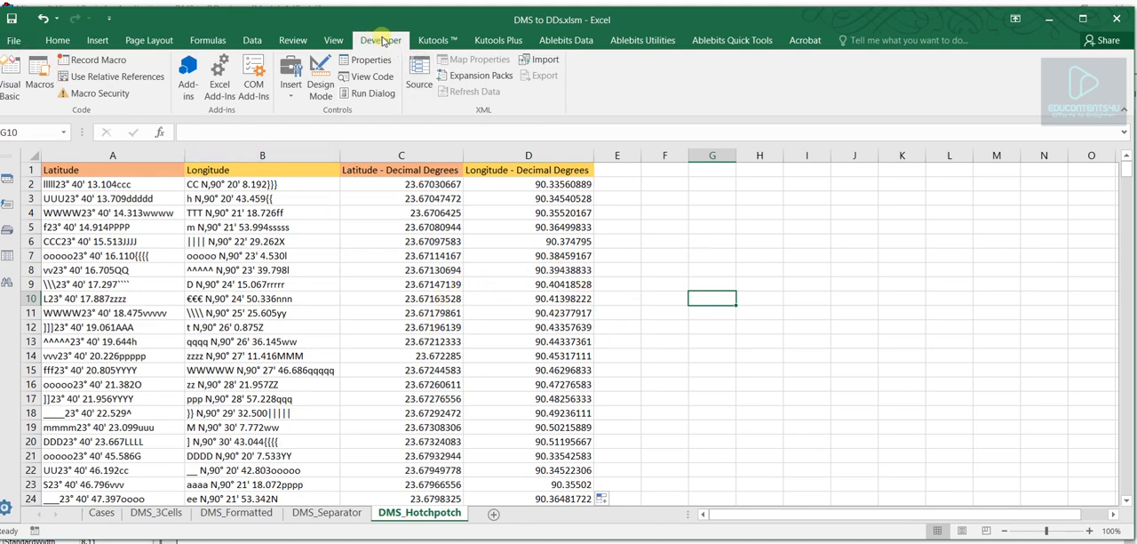
pyautogui.click(10, 76)
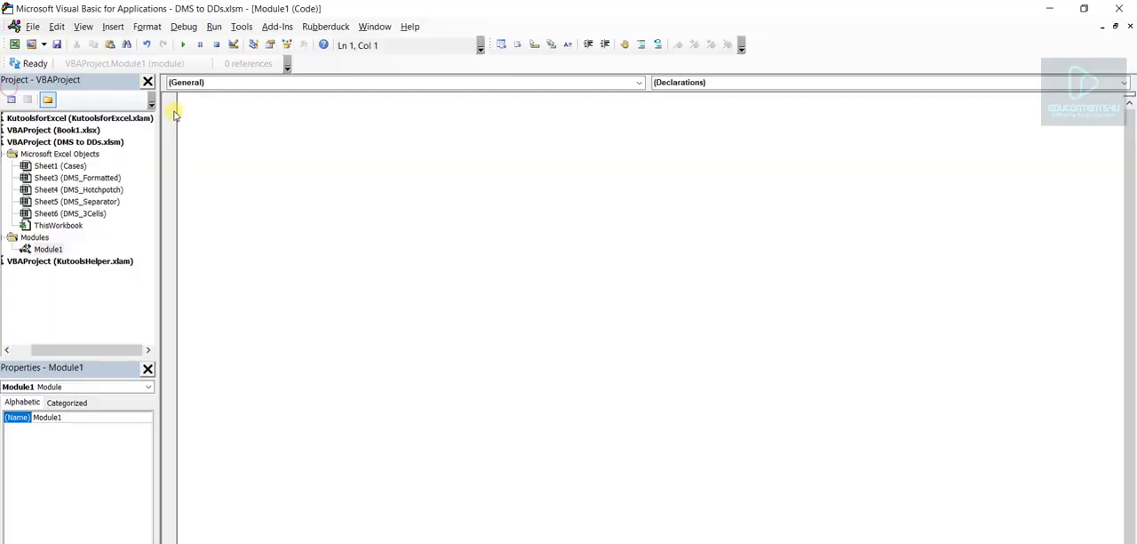
pyautogui.click(113, 27)
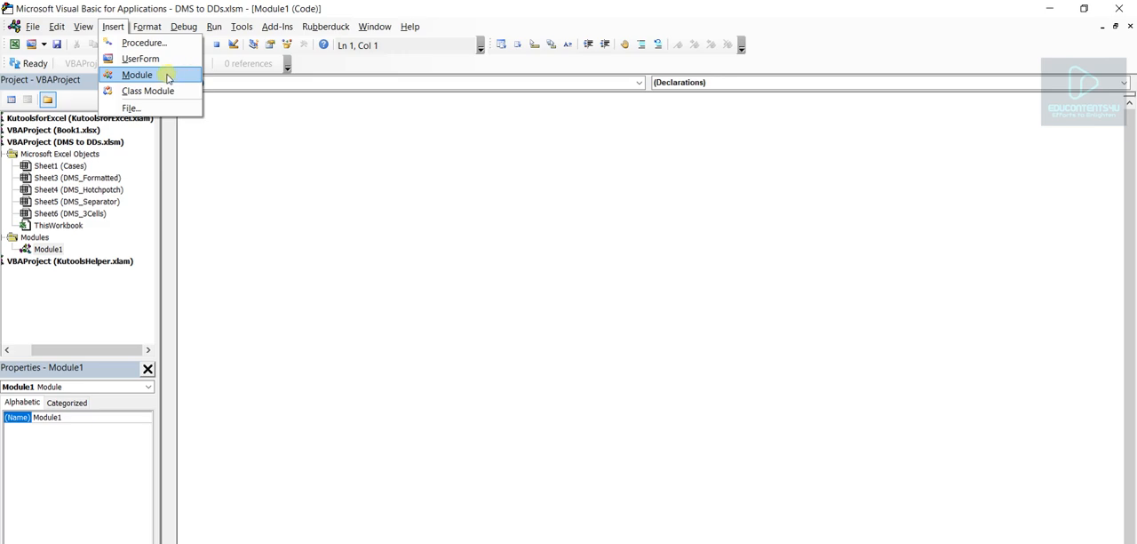
pyautogui.doubleClick(50, 249)
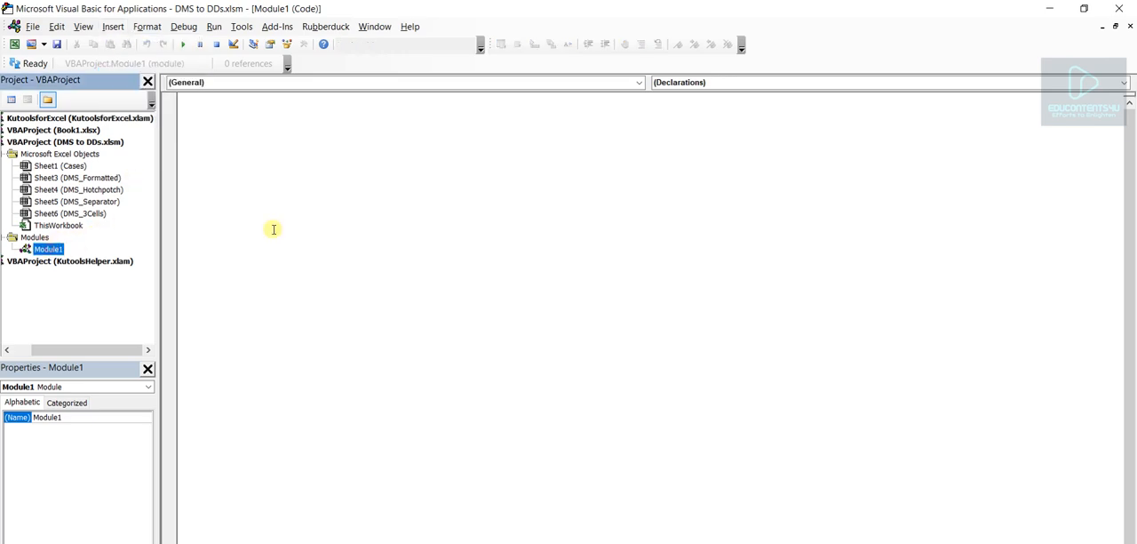
pyautogui.click(297, 113)
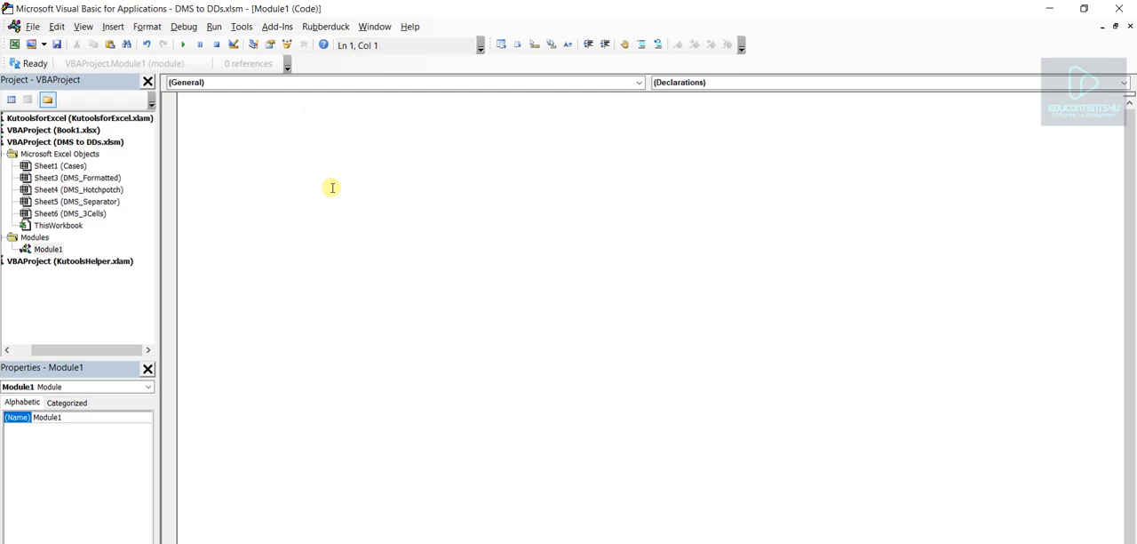
pyautogui.hotkey('ctrl', 'v')
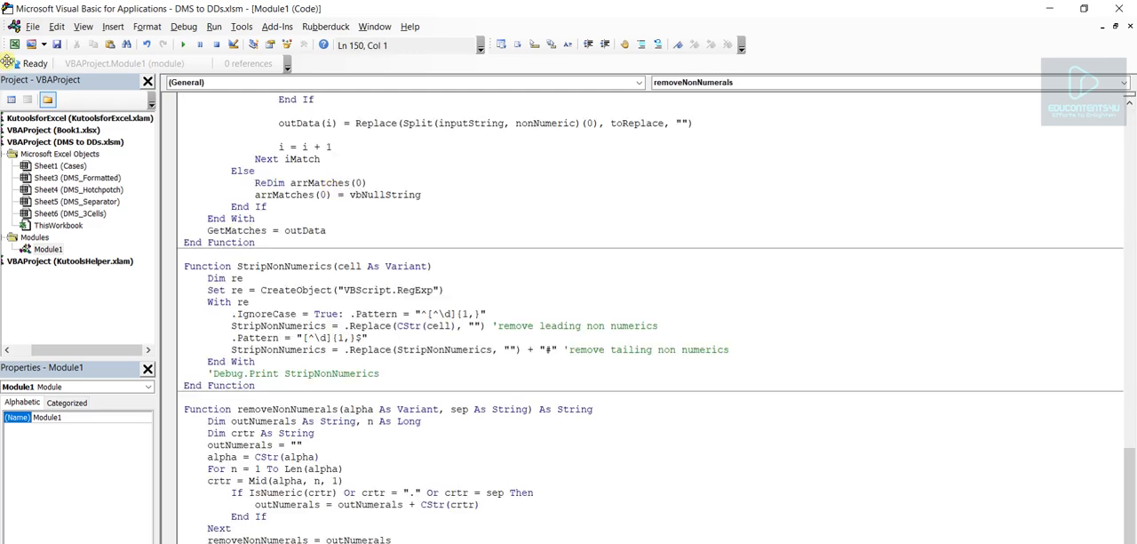
# - Back in the DMS_Hotchpotch sheet, try starting a DecimalDegreesConverter formula in F2 from the function suggestions, and cancel the entry
pyautogui.click(14, 43)
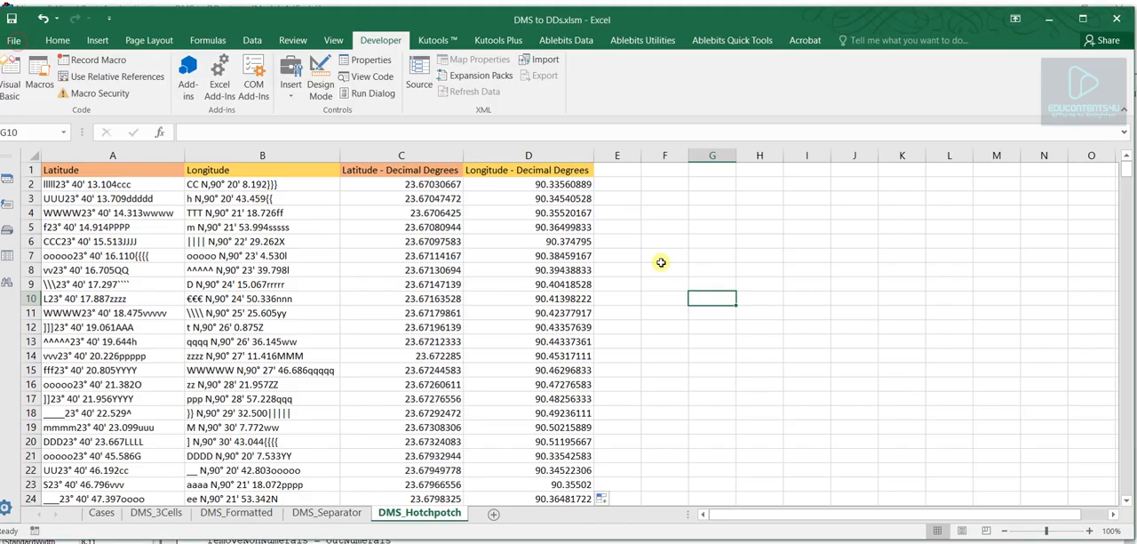
pyautogui.click(650, 182)
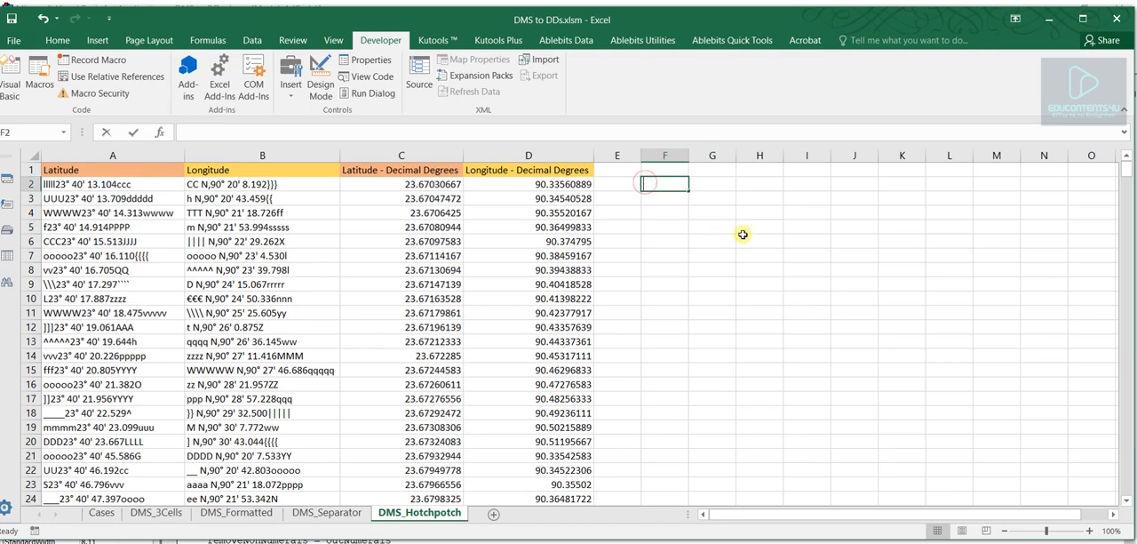
pyautogui.write('=')
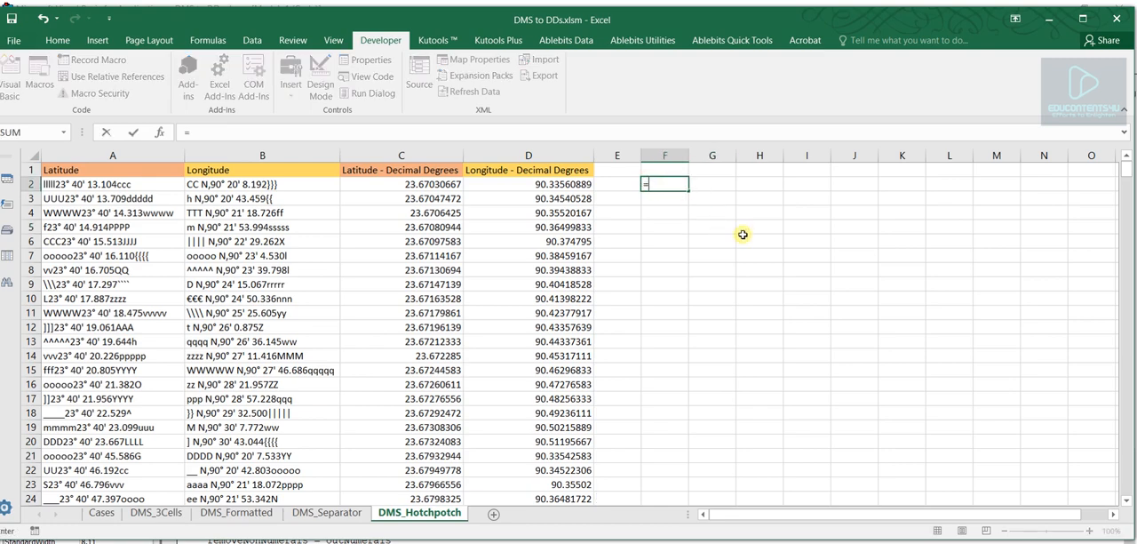
pyautogui.write('a')
pyautogui.press('BackSpace')
pyautogui.write('deci')
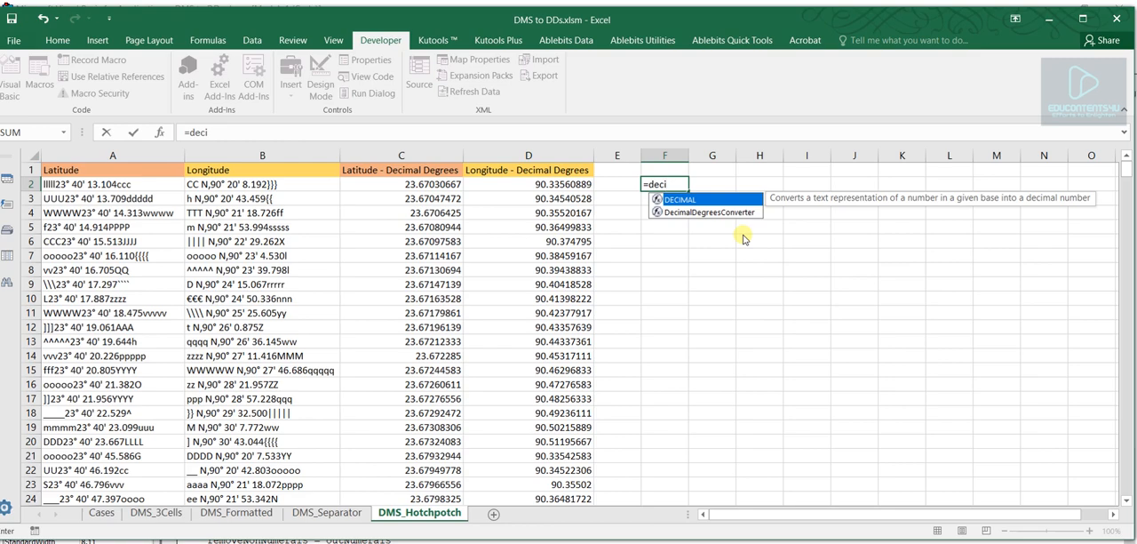
pyautogui.doubleClick(691, 212)
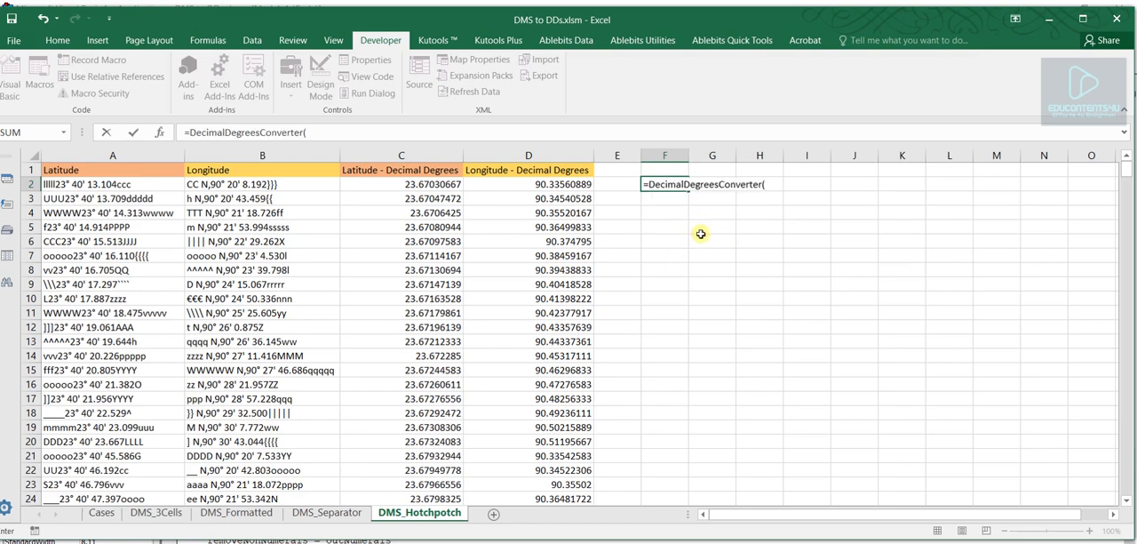
pyautogui.press('Escape')
pyautogui.click(765, 243)
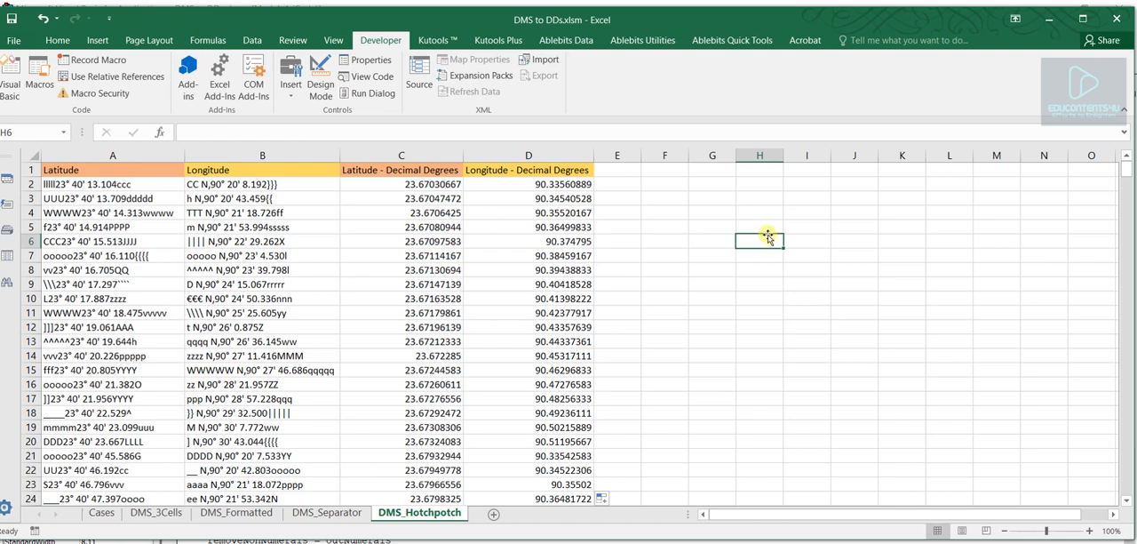